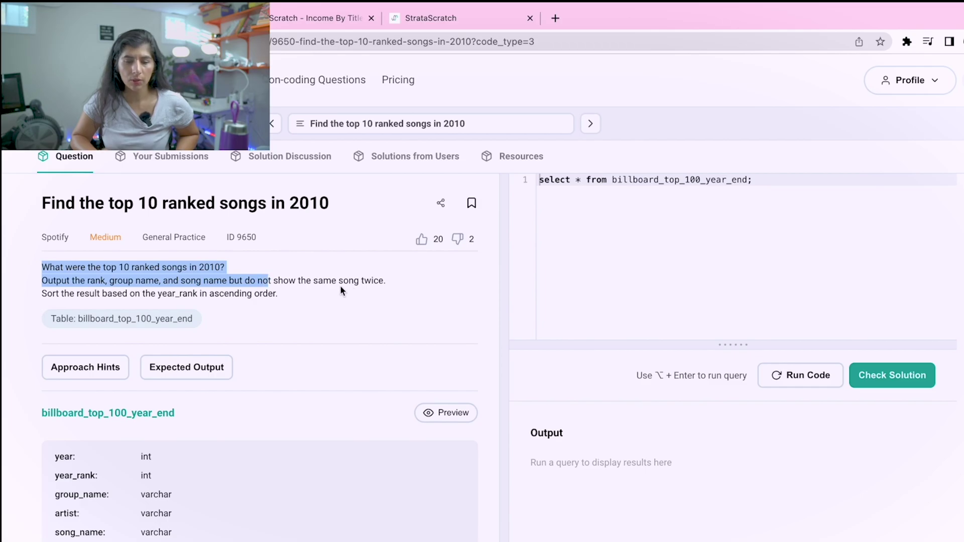
- Run 'select * from billboard_top_100_year_end;' to preview every column, starting from 1956
left_click_drag(42, 294, 219, 294)
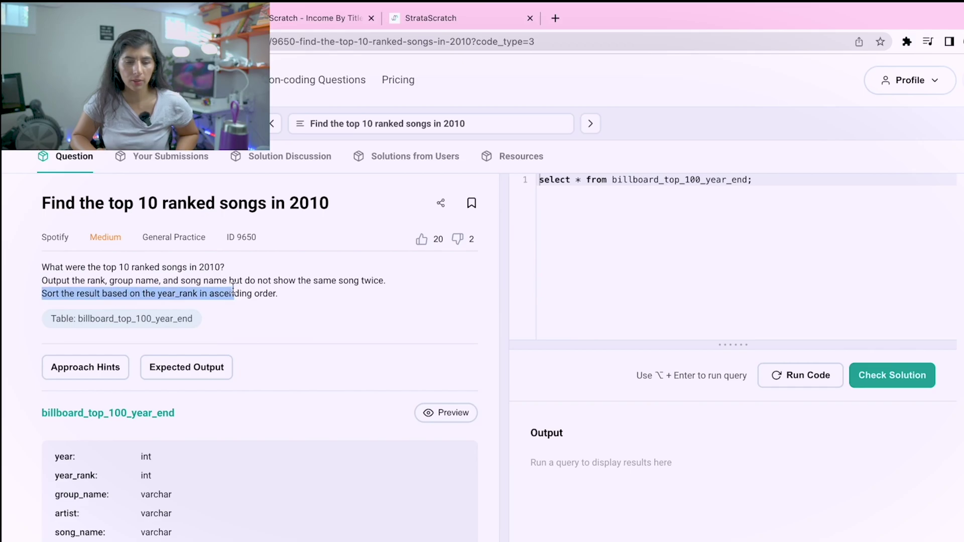
left_click(277, 323)
scroll(277, 333, "down", 1)
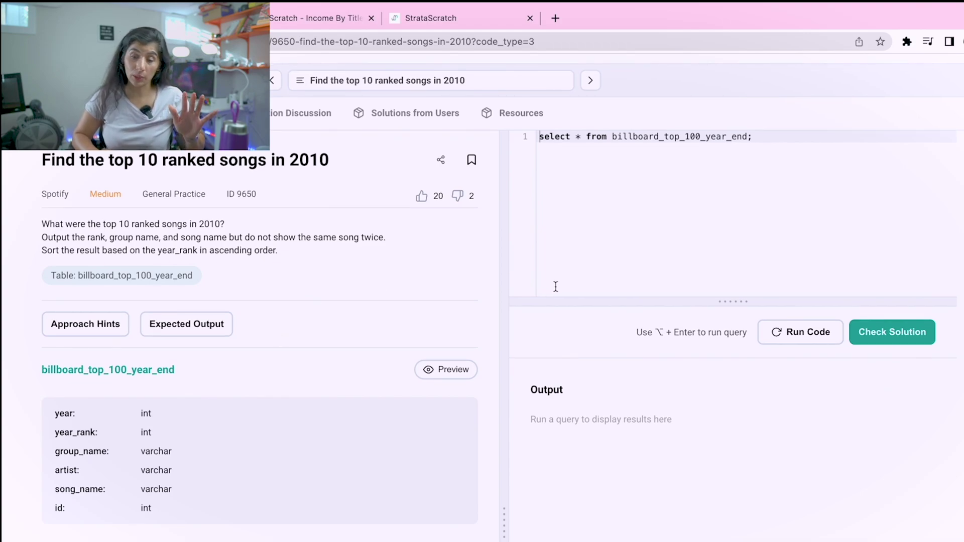
left_click(800, 332)
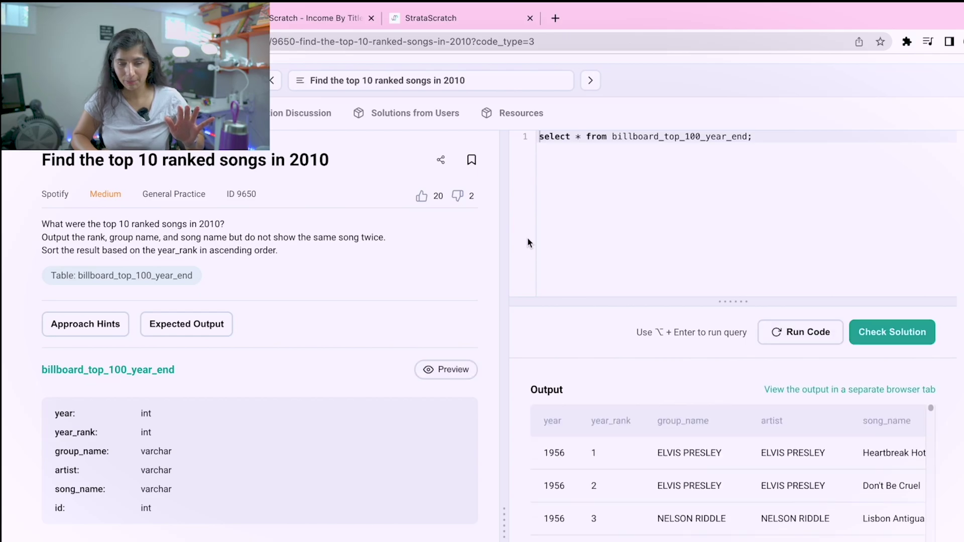
scroll(592, 461, "right", 3)
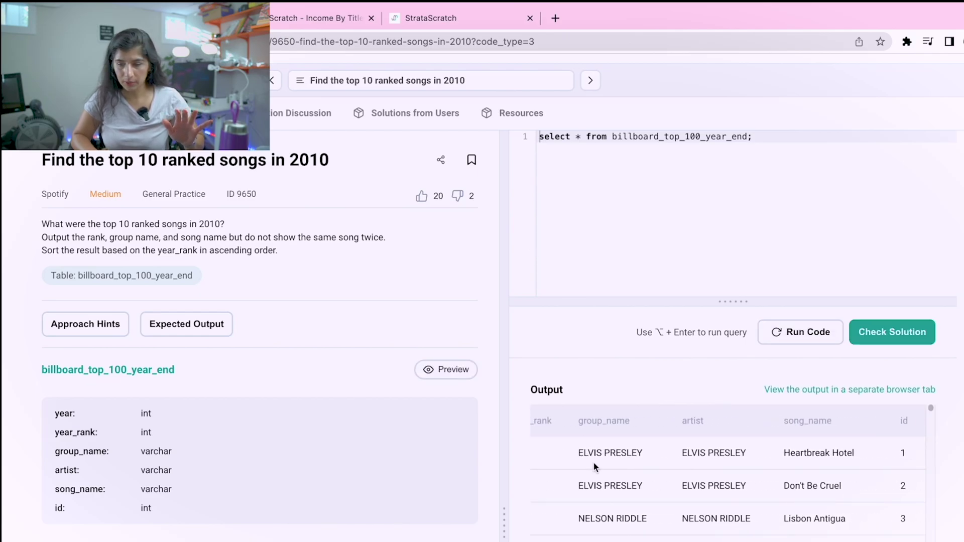
scroll(593, 462, "right", 1)
scroll(592, 462, "left", 4)
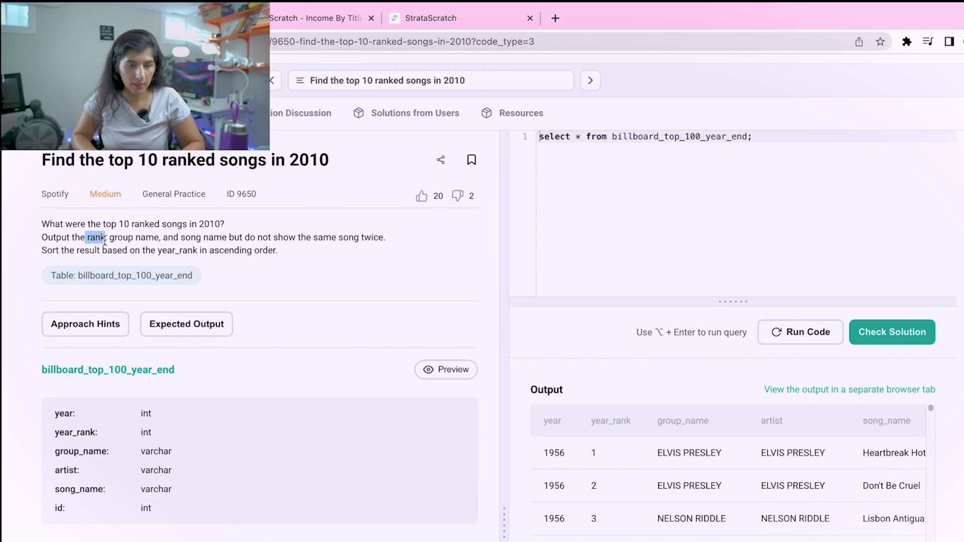
- Replace * with the pasted rank, group name, song name column list, moving FROM down
left_click_drag(159, 237, 208, 237)
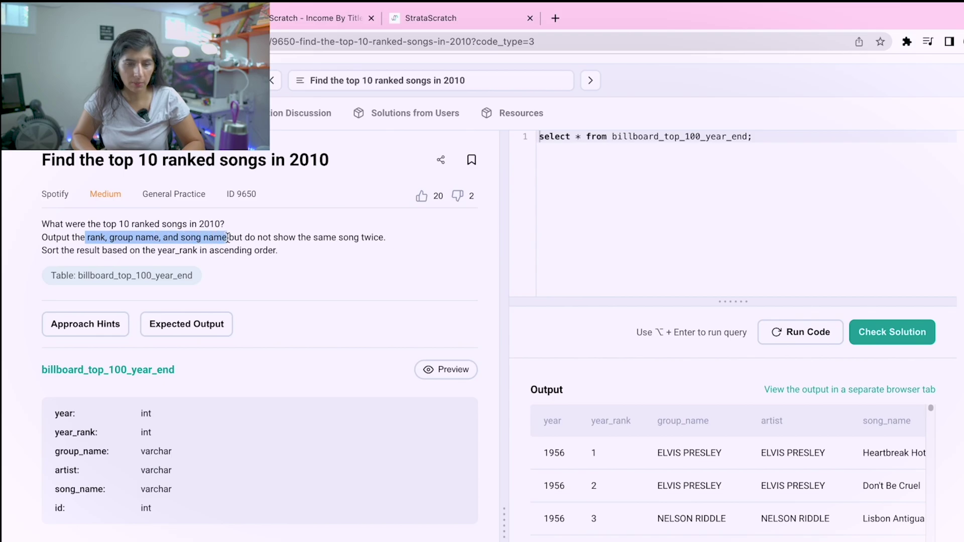
left_click(580, 137)
type("rank, group name, and song name")
key("Return")
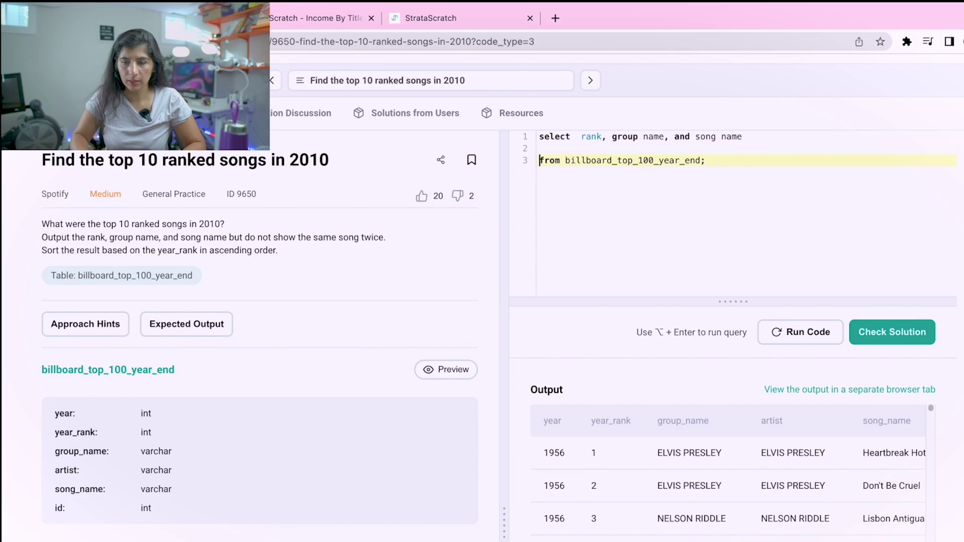
key("Return")
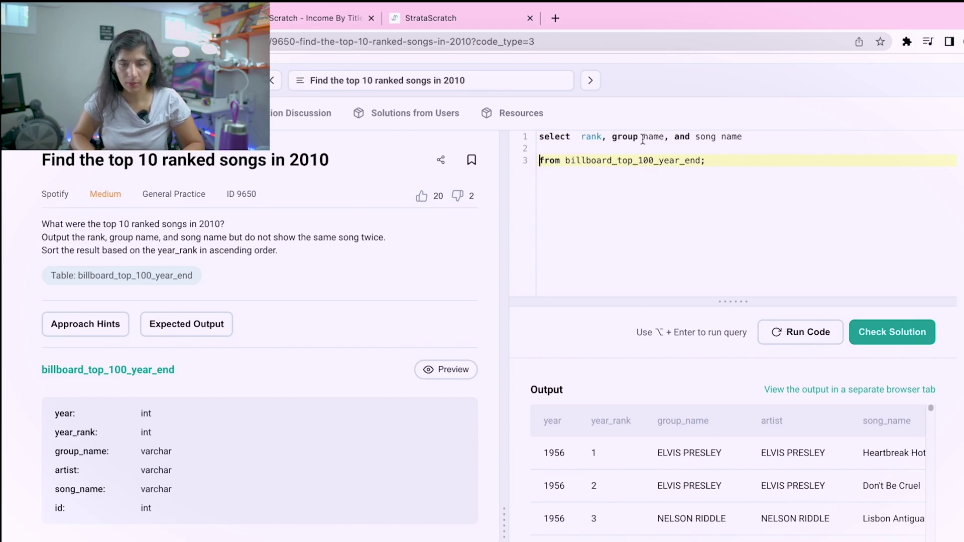
key("BackSpace")
type("_")
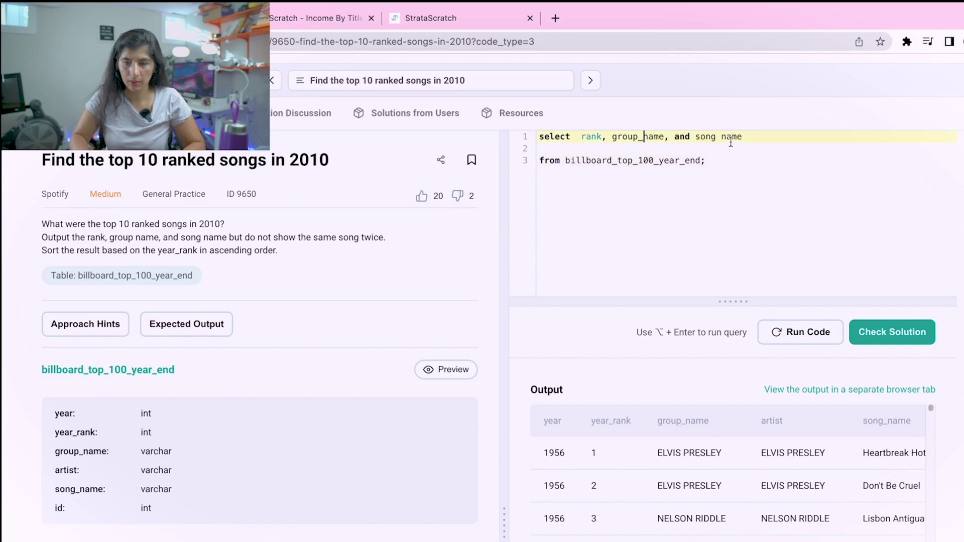
- Fix the list to year_rank, group_name, song_name, drop the stray 'and', and rerun
left_click(722, 136)
type("_")
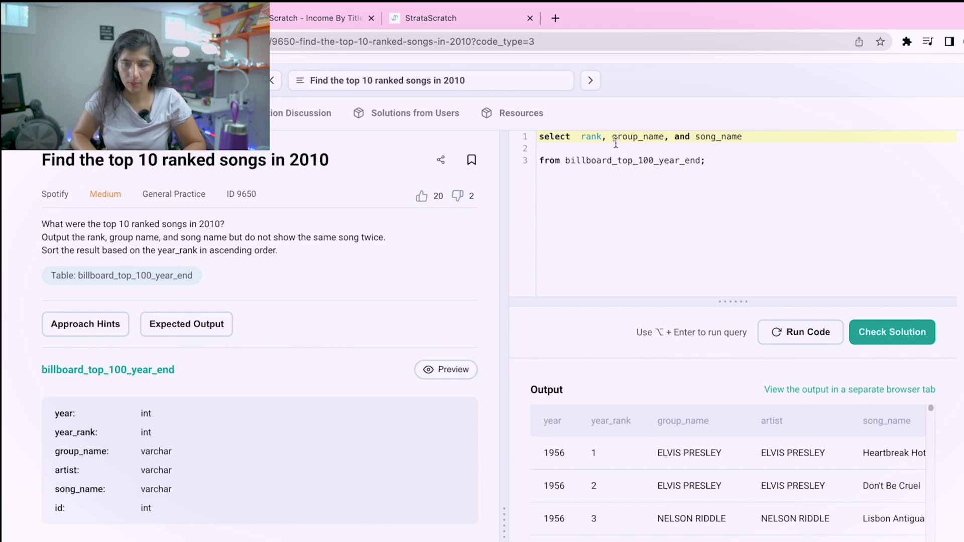
left_click_drag(611, 137, 588, 137)
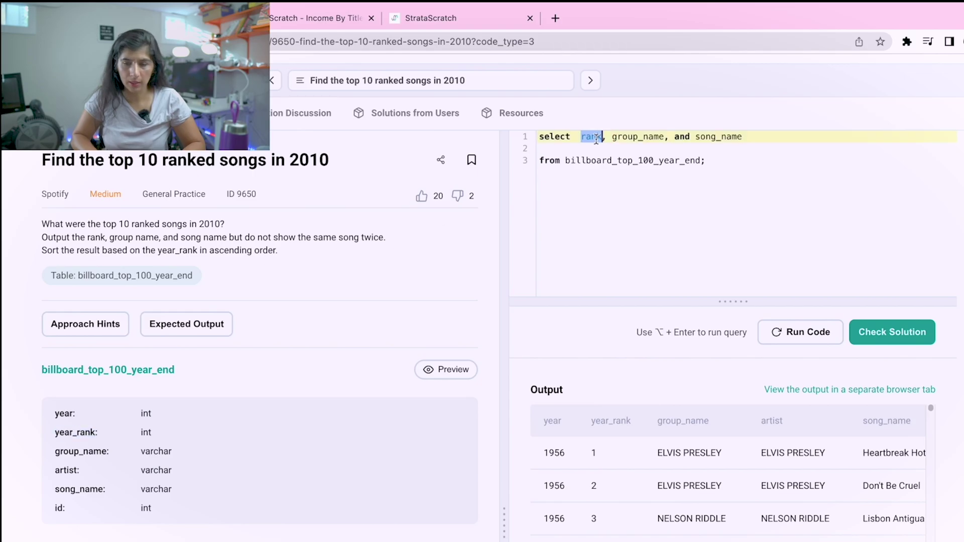
type("year_rank")
left_click(801, 332)
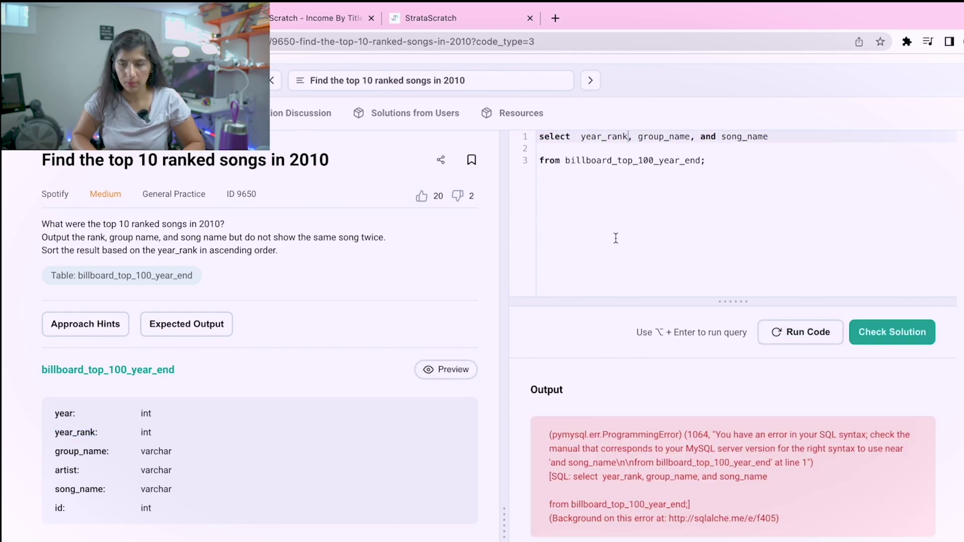
left_click(631, 214)
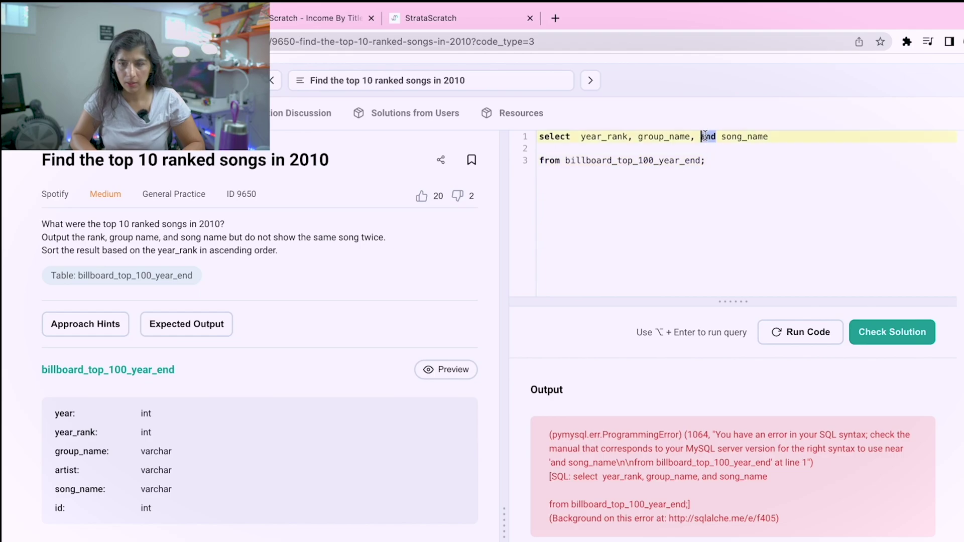
key("BackSpace")
left_click(800, 332)
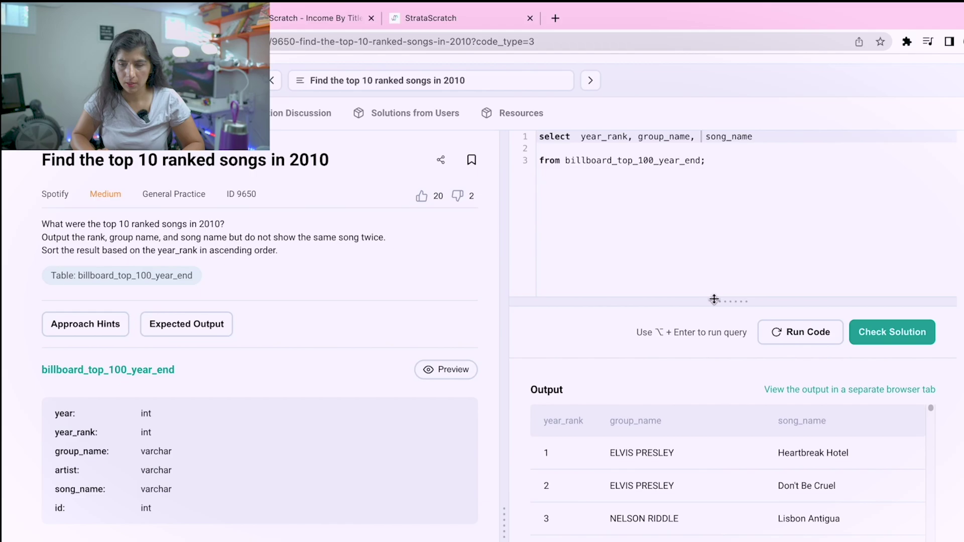
left_click_drag(715, 300, 714, 267)
scroll(682, 515, "down", 2)
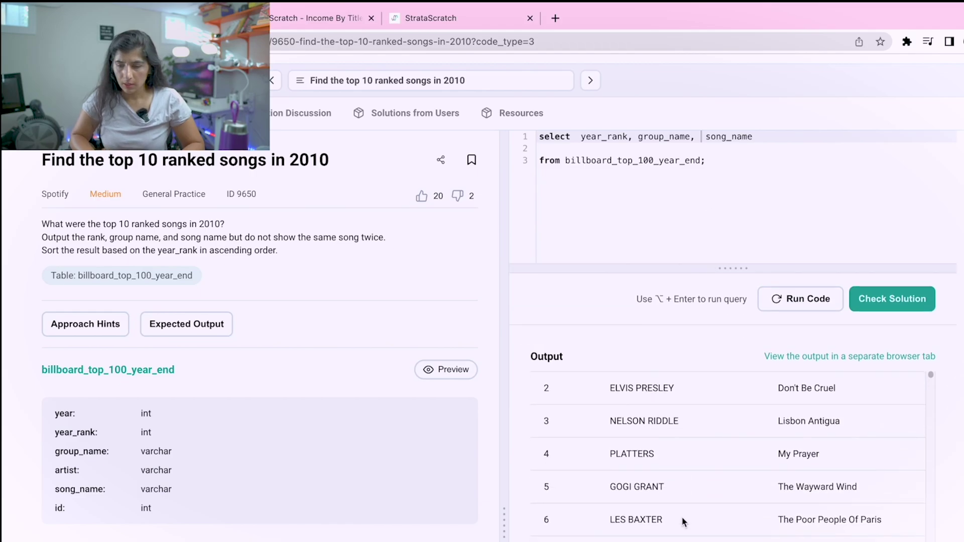
scroll(682, 521, "up", 2)
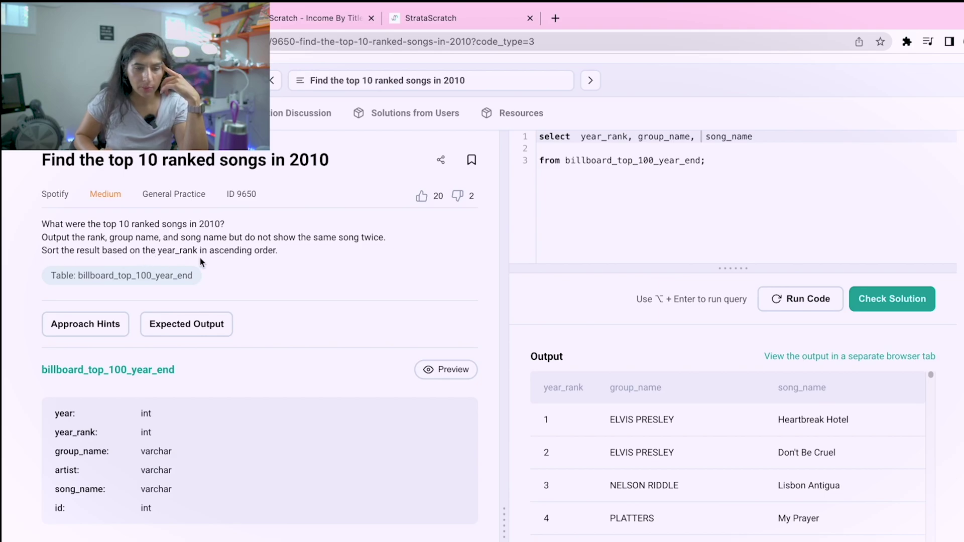
- Add 'order by year_rank asc;' below the FROM clause and run, putting Macarena first
double_click(179, 251)
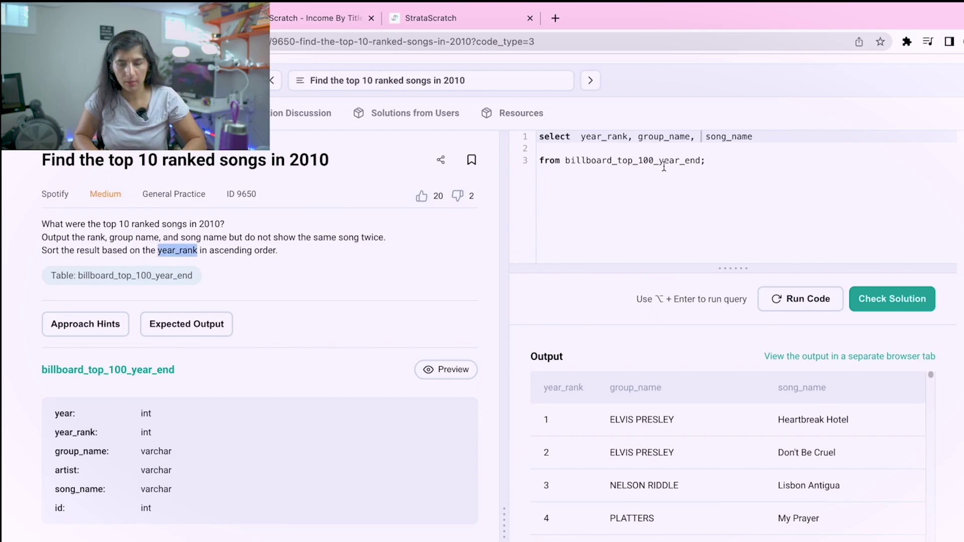
left_click(746, 167)
key("Return")
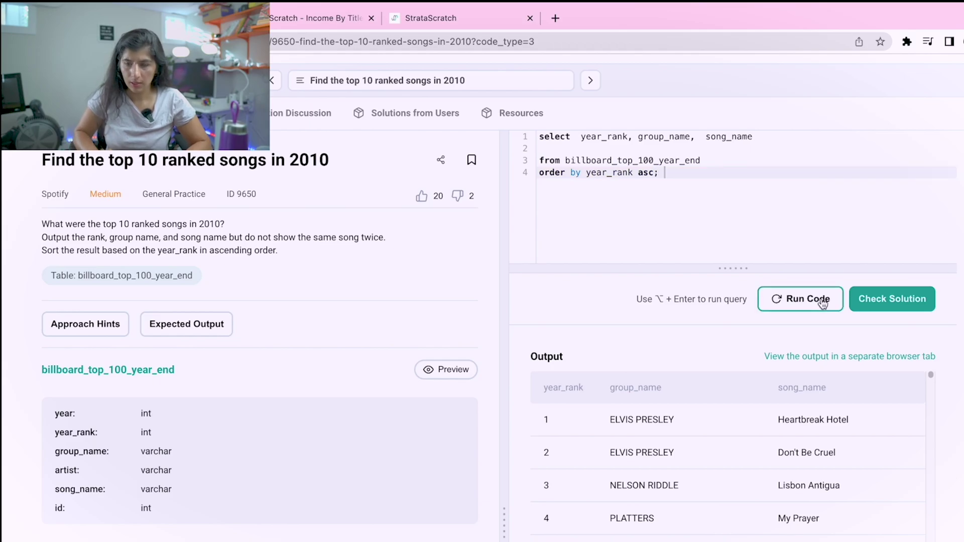
left_click(800, 298)
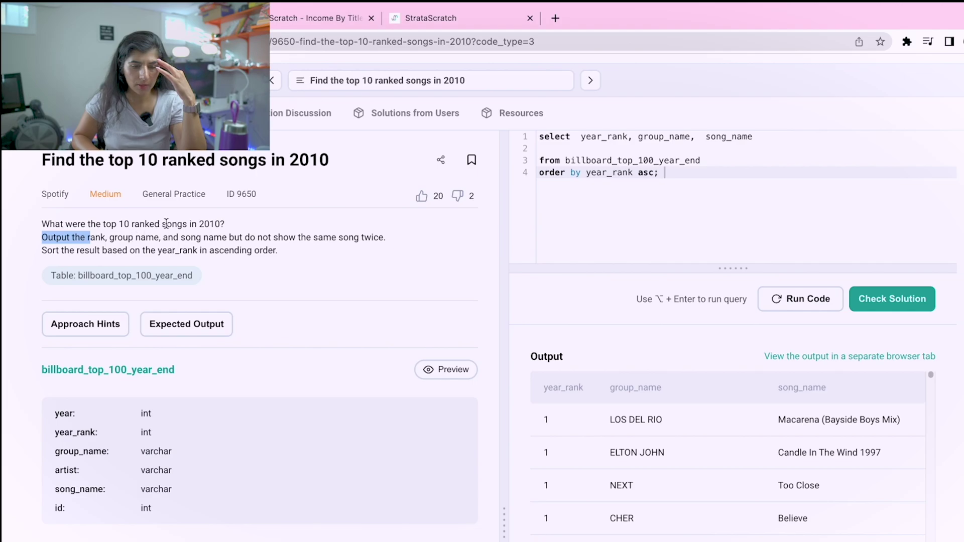
double_click(211, 224)
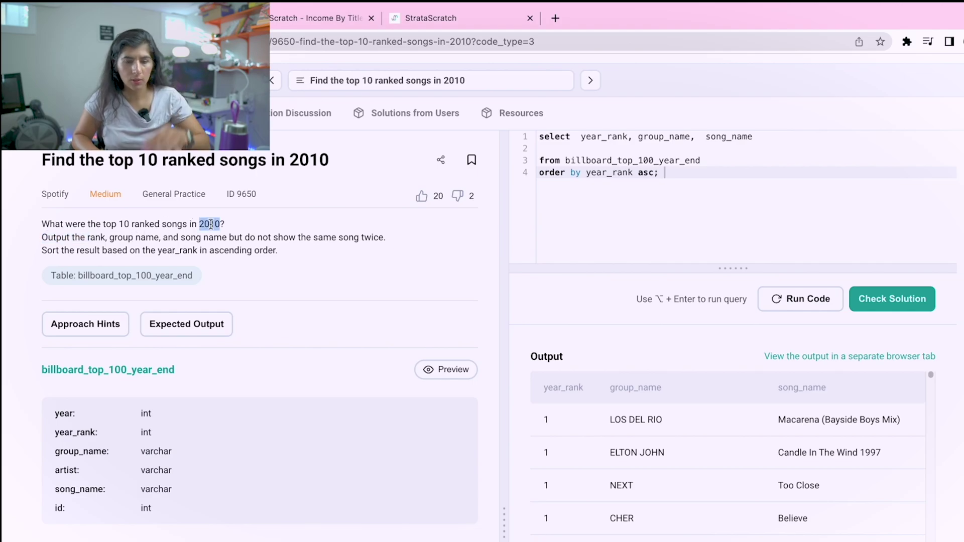
left_click(713, 161)
key("Return")
type("where year = 2019")
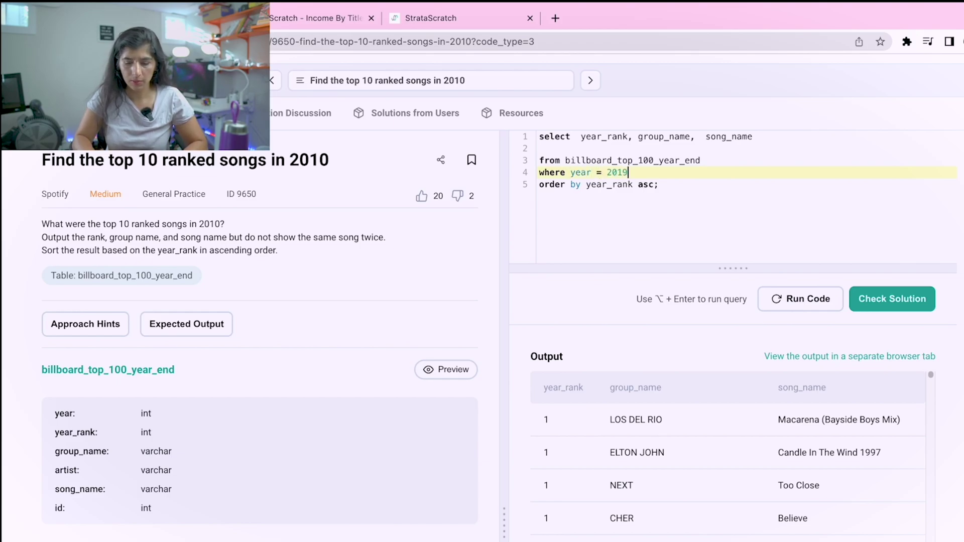
key("BackSpace")
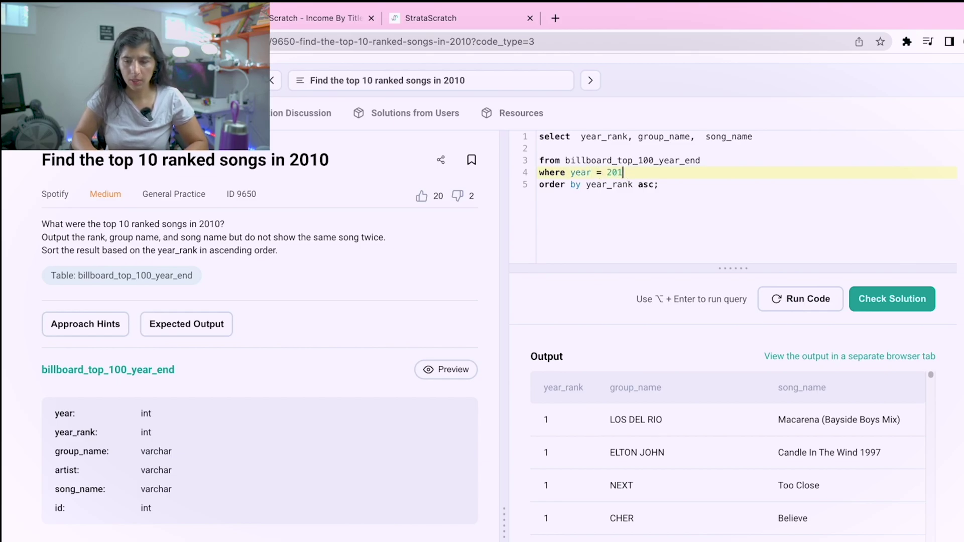
type("0")
key("alt+Return")
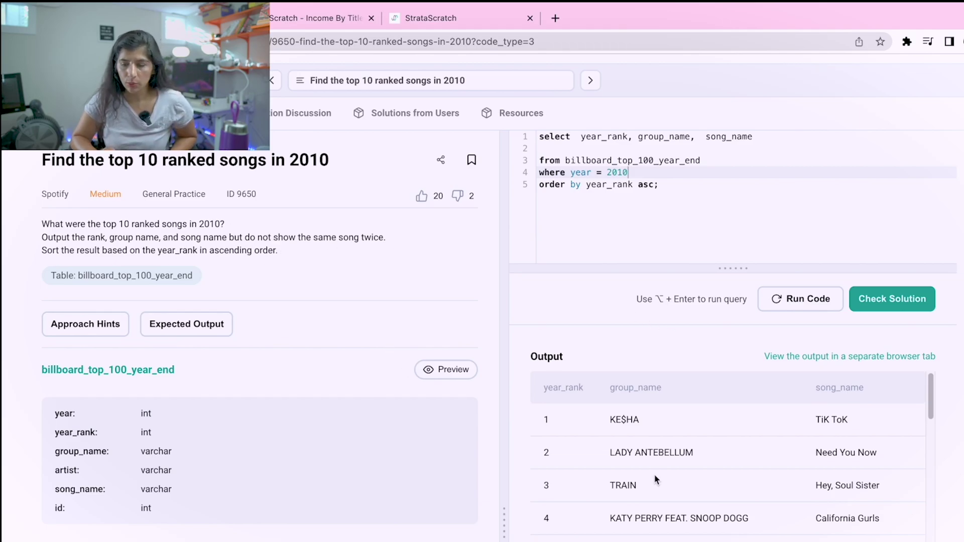
scroll(655, 480, "down", 2)
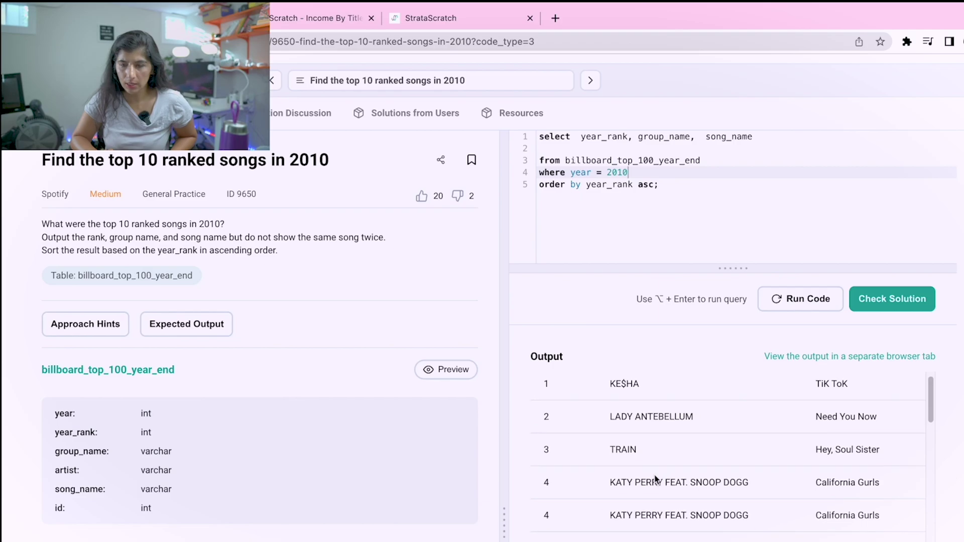
scroll(655, 479, "down", 3)
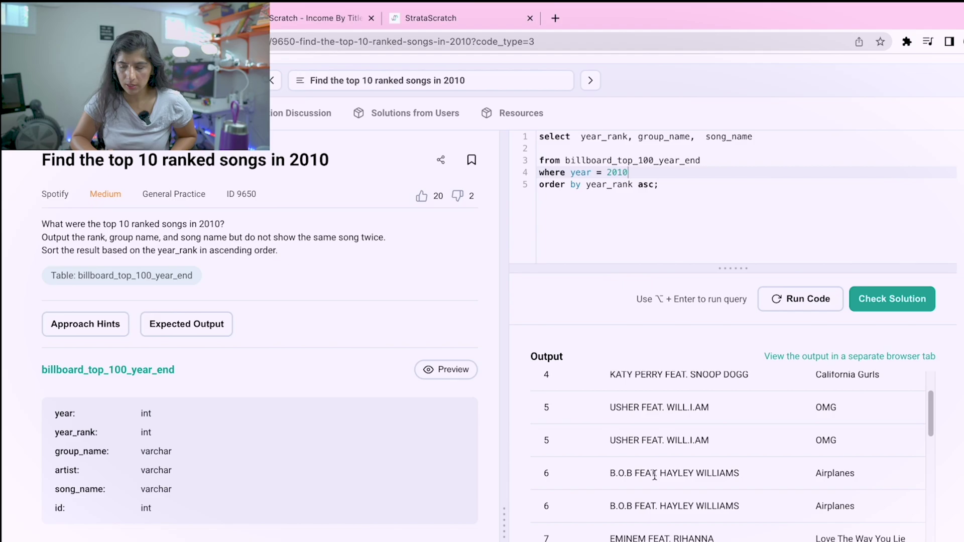
scroll(654, 476, "down", 1)
scroll(654, 476, "down", 1)
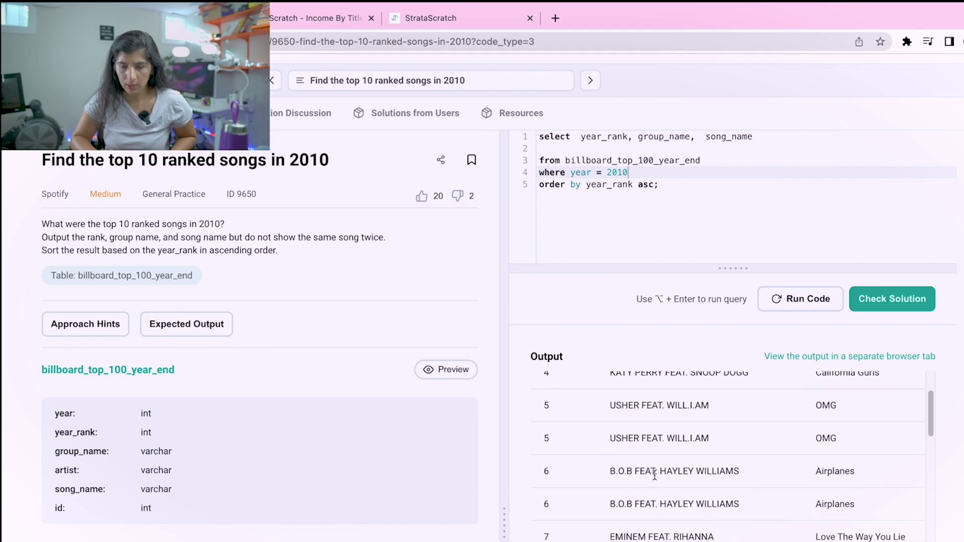
scroll(654, 477, "down", 1)
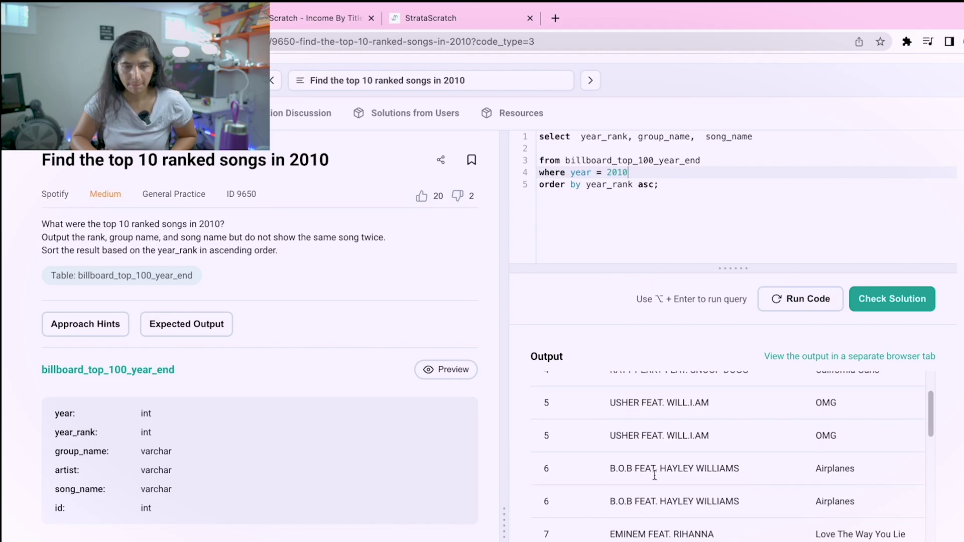
scroll(654, 476, "down", 1)
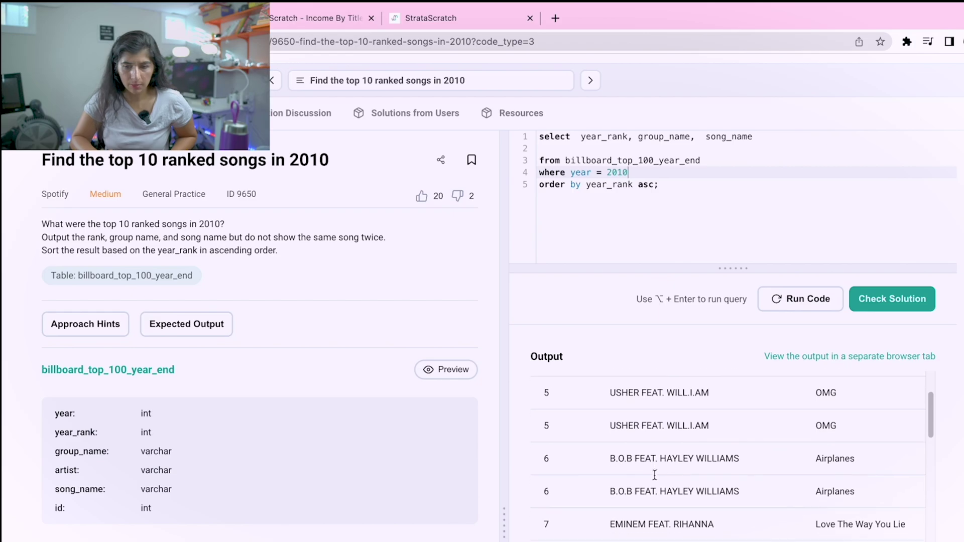
scroll(655, 475, "up", 5)
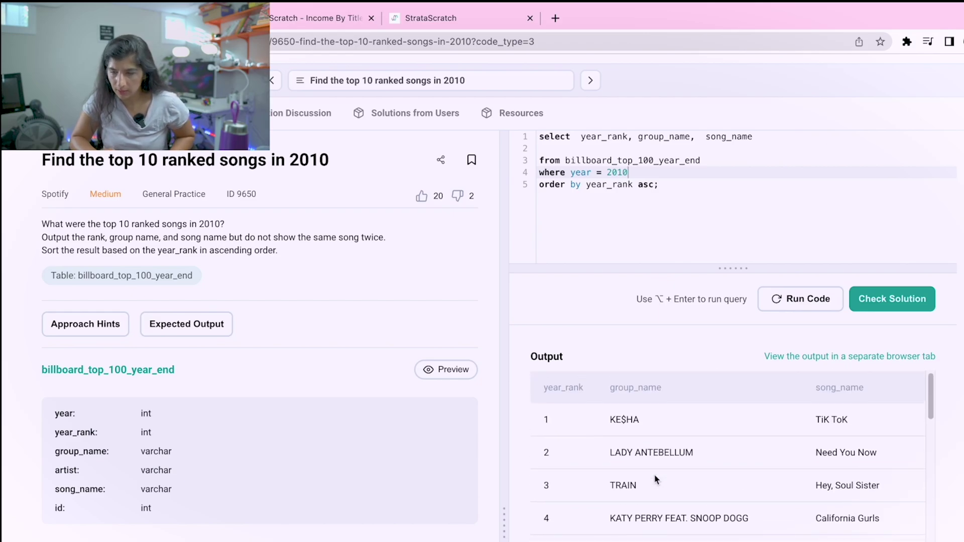
scroll(836, 481, "down", 1)
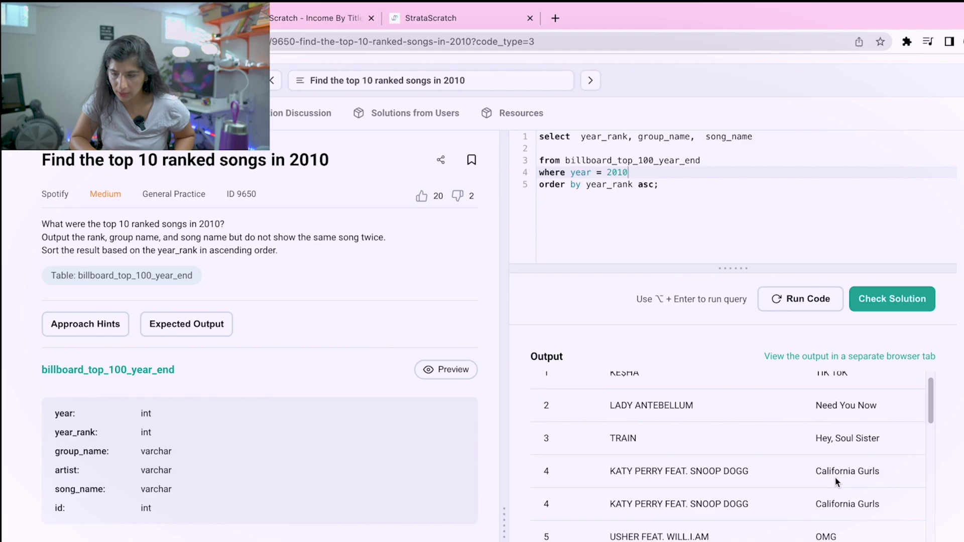
scroll(834, 476, "down", 1)
left_click_drag(608, 465, 884, 497)
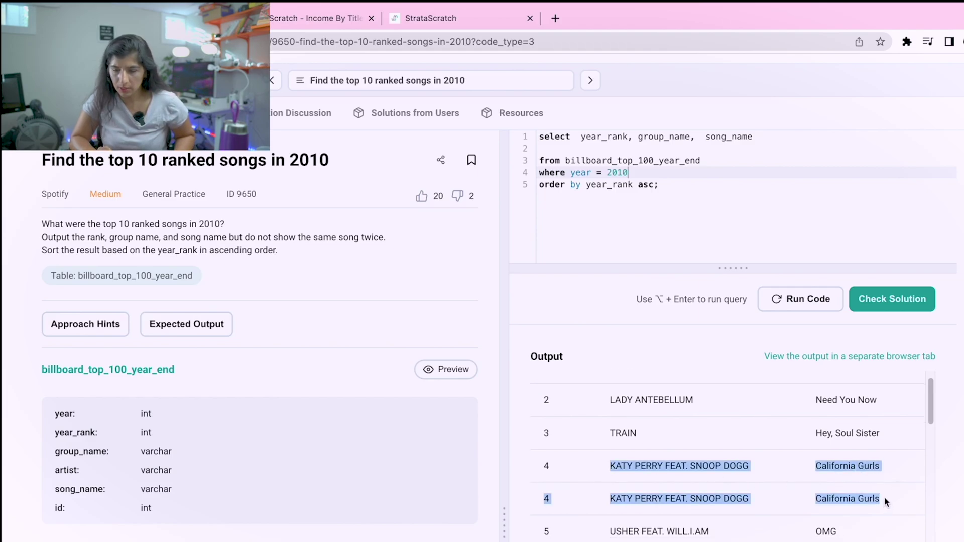
scroll(884, 497, "down", 2)
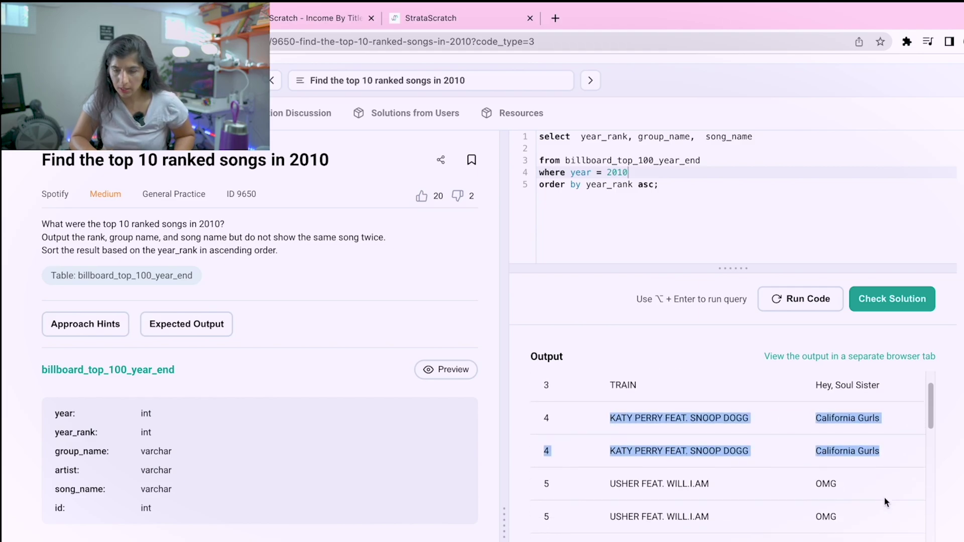
left_click(595, 136)
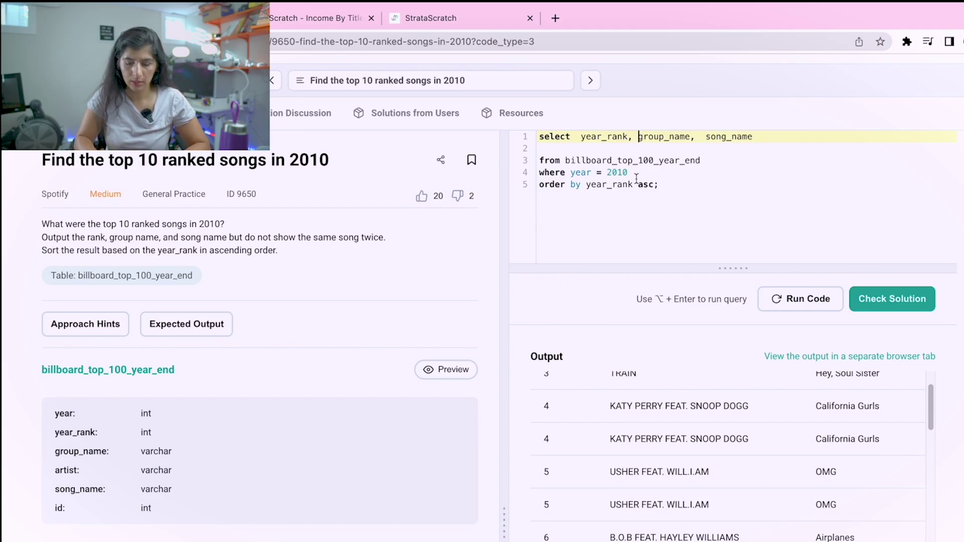
- Add a 'group by' line after the 2010 year filter
key("Return")
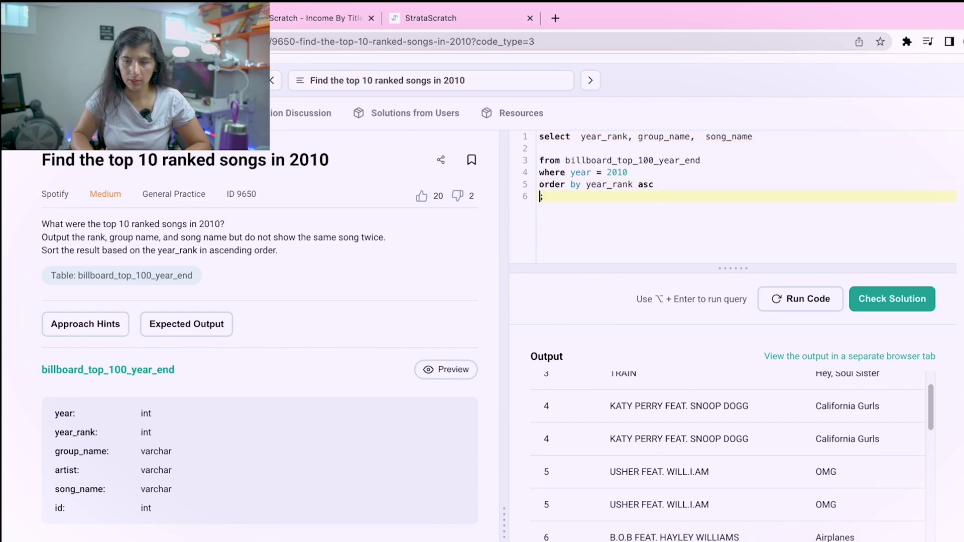
key("BackSpace")
key("Up")
key("Return")
type("g")
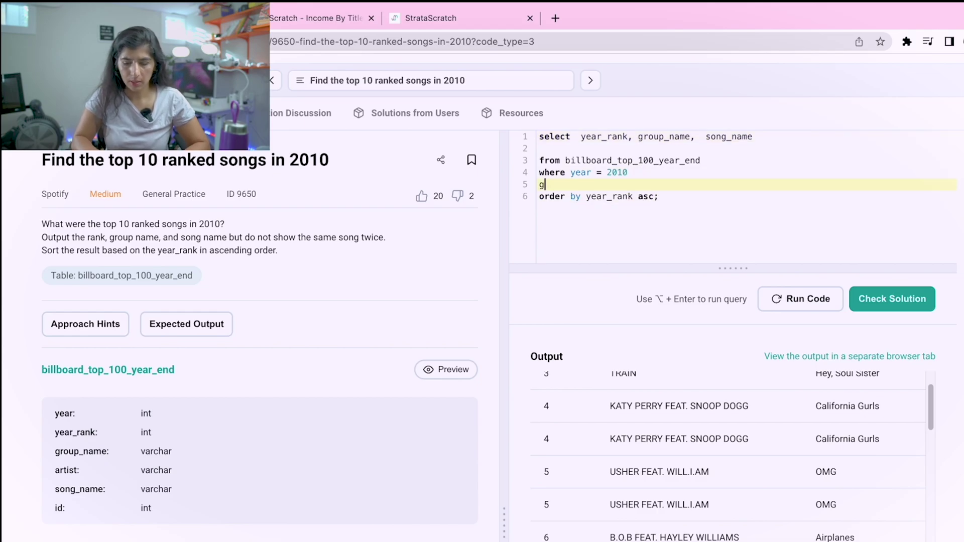
type("rouo")
key("BackSpace")
key("BackSpace")
type("p by")
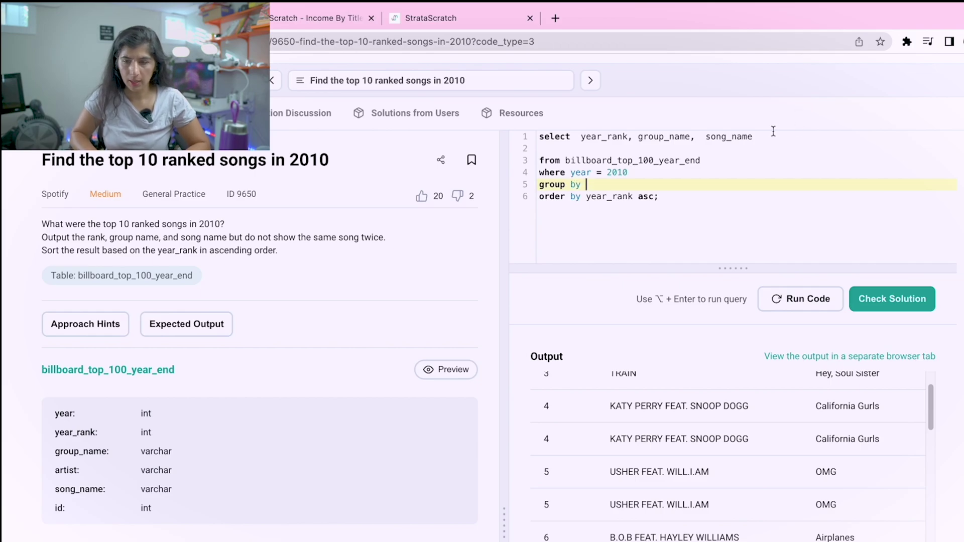
- Group by year_rank, group_name, song_name, run it, and remove the blank line
left_click_drag(753, 136, 582, 137)
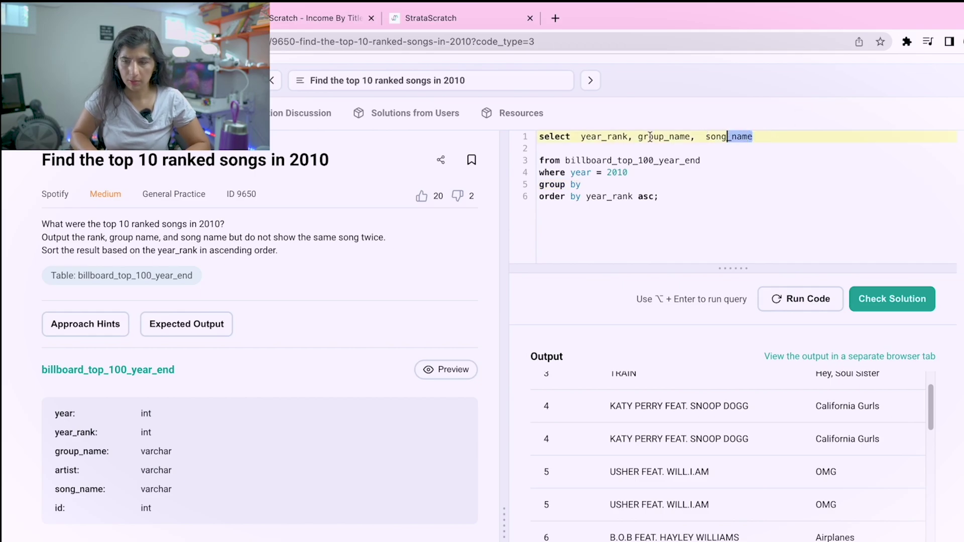
key("ctrl+c")
left_click(590, 185)
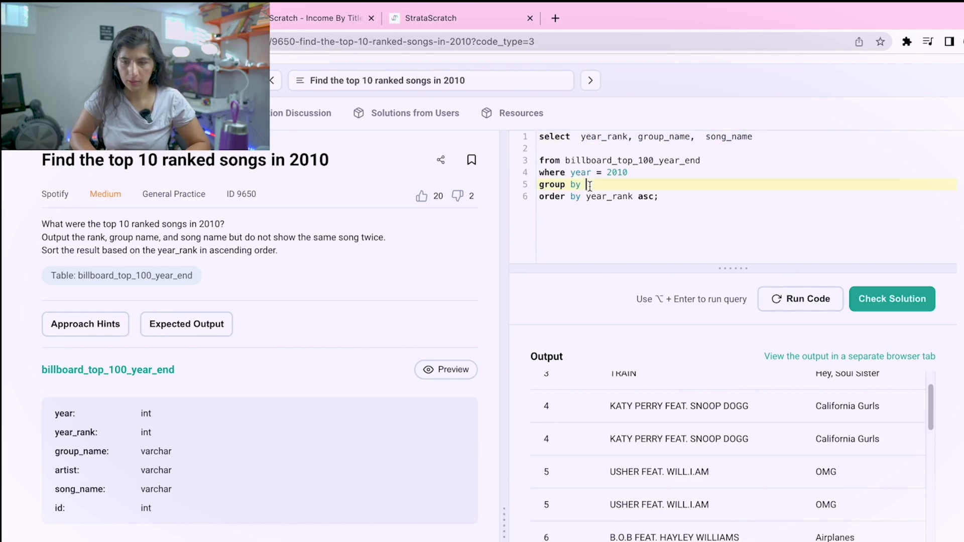
key("ctrl+v")
left_click(800, 298)
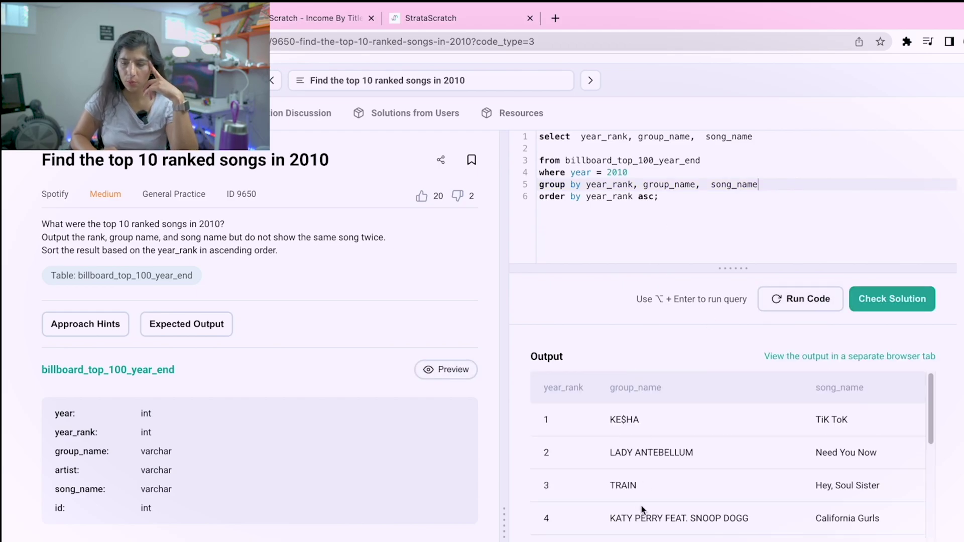
scroll(641, 505, "down", 2)
scroll(641, 505, "down", 1)
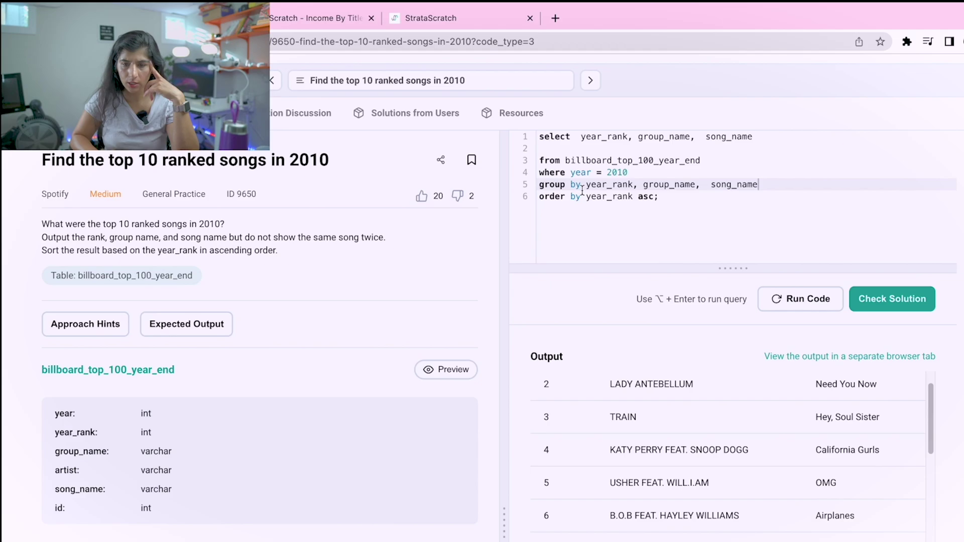
left_click(602, 148)
key("BackSpace")
scroll(641, 505, "down", 2)
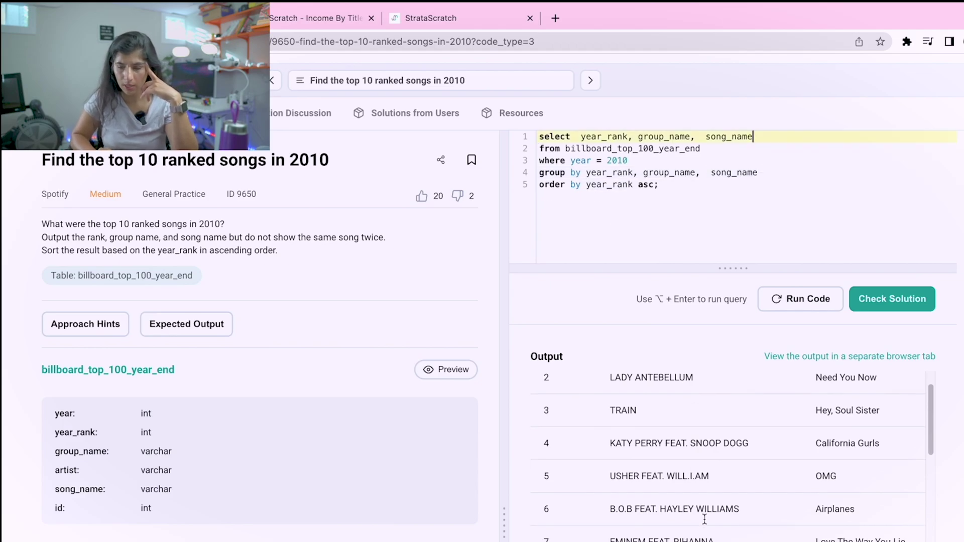
scroll(706, 523, "down", 2)
scroll(705, 524, "down", 1)
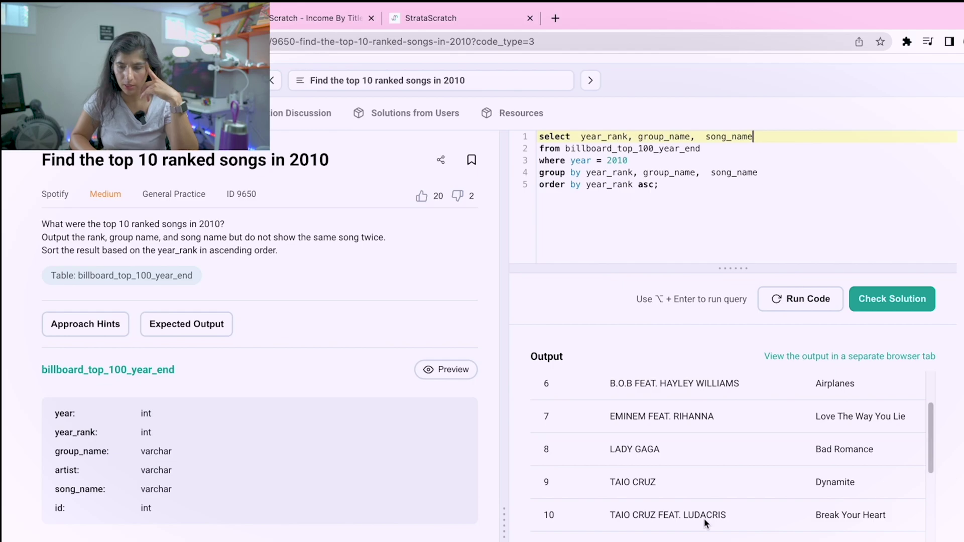
scroll(705, 524, "down", 1)
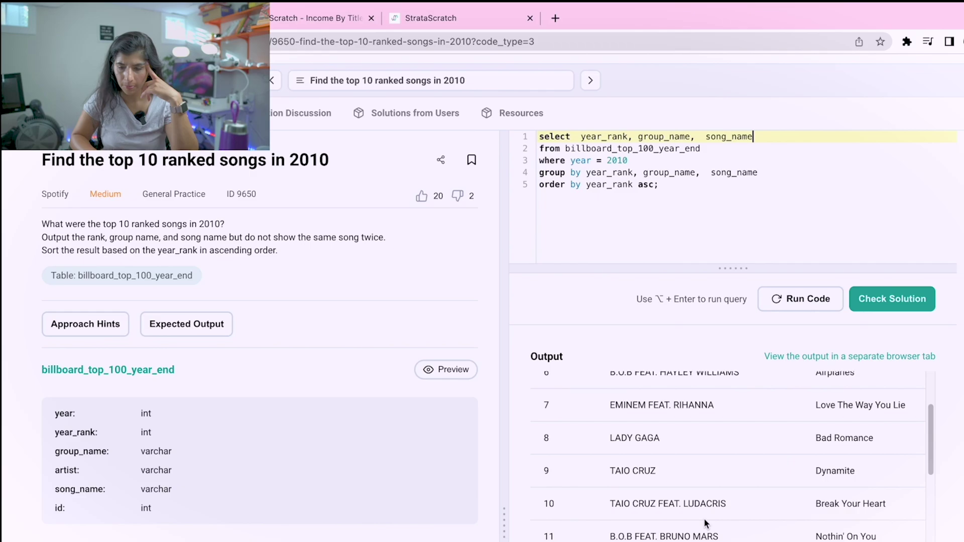
scroll(705, 518, "up", 1)
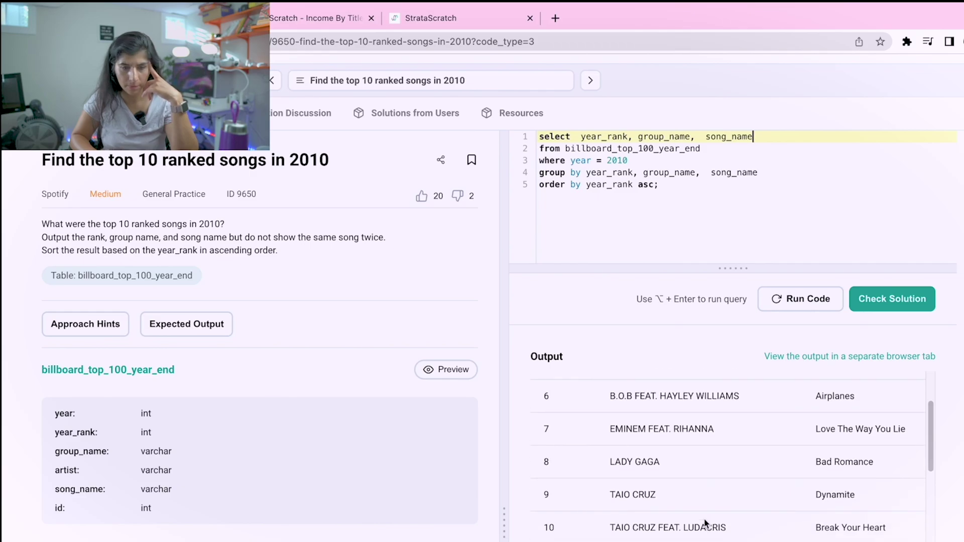
- Insert a new where line starting with year_rank after the group by
left_click(678, 185)
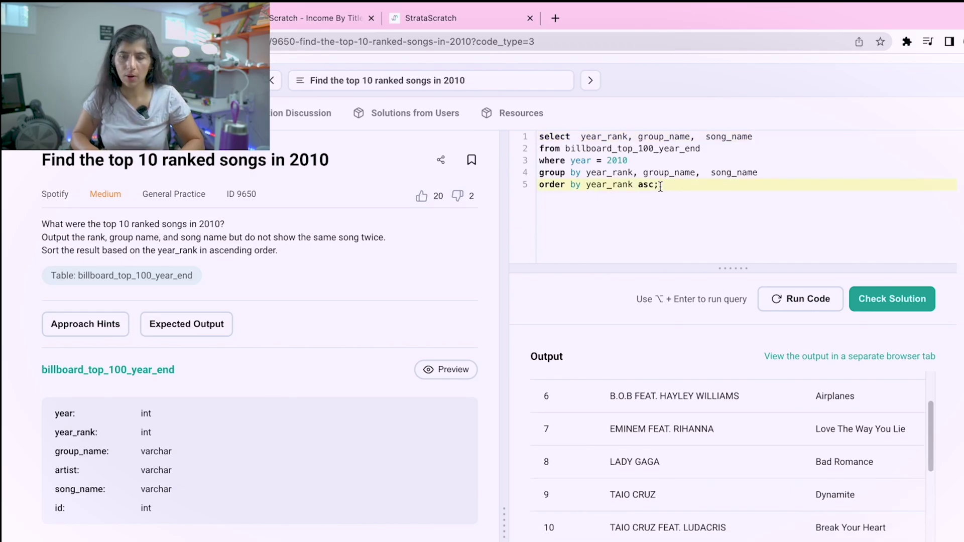
left_click(758, 174)
key("Return")
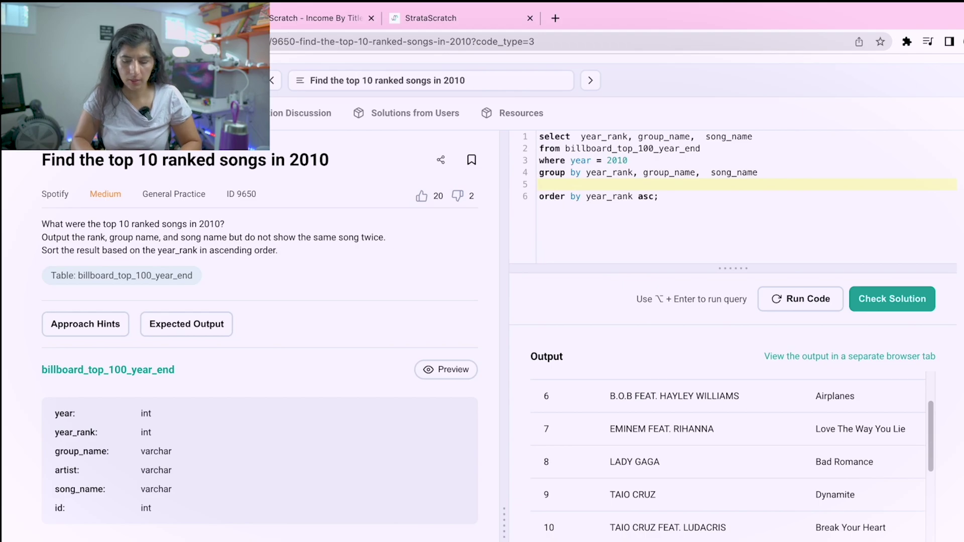
type("where")
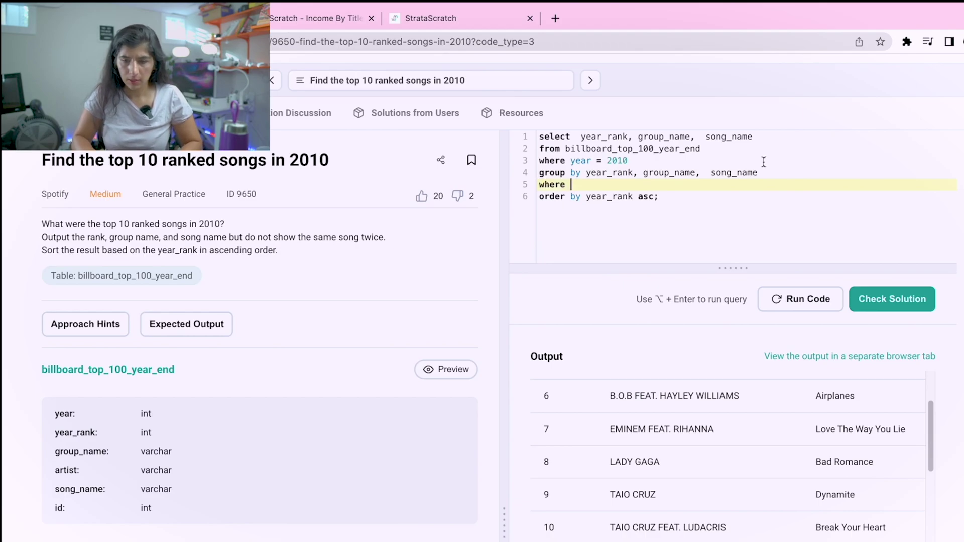
double_click(619, 136)
key("ctrl+c")
left_click(594, 184)
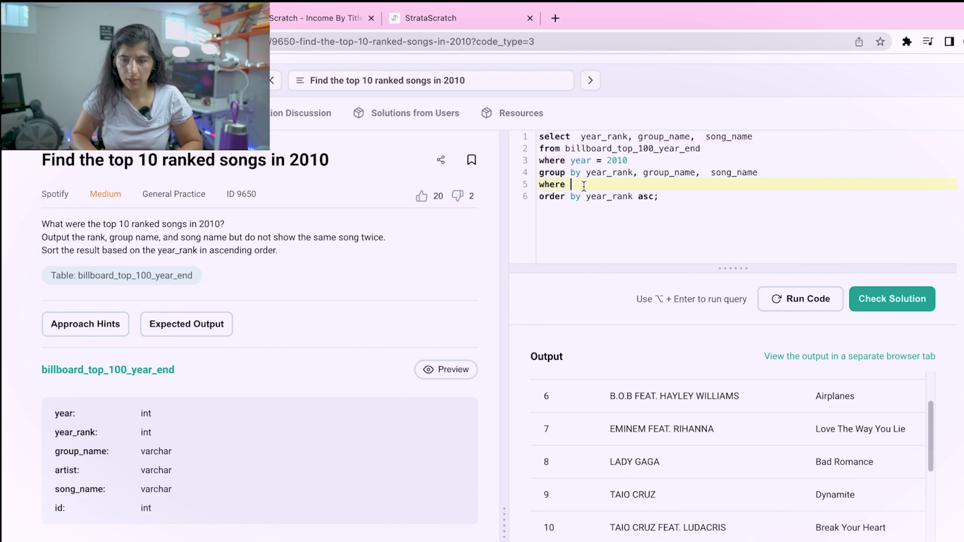
key("ctrl+v")
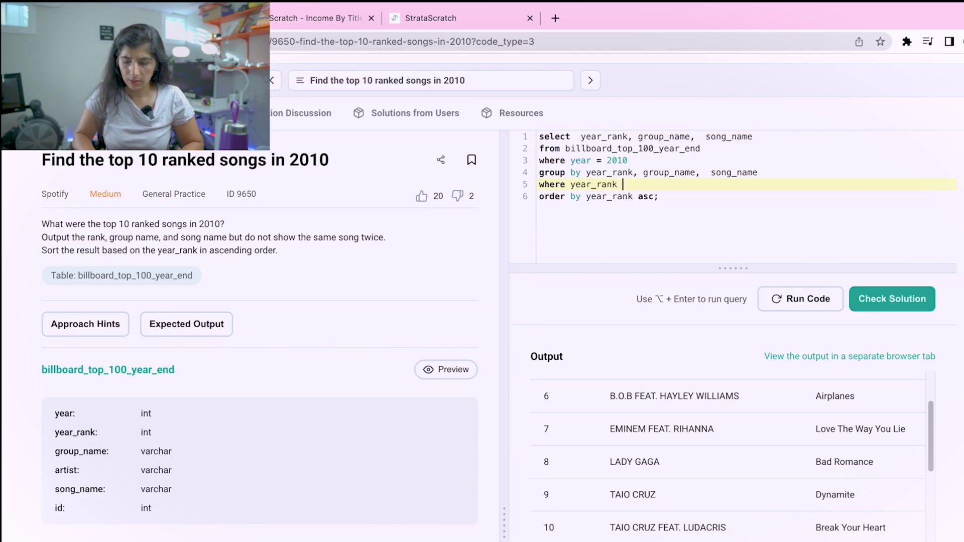
- Set the condition to year_rank < 10 and run it, getting a MySQL syntax error
key("BackSpace")
key("BackSpace")
type("0")
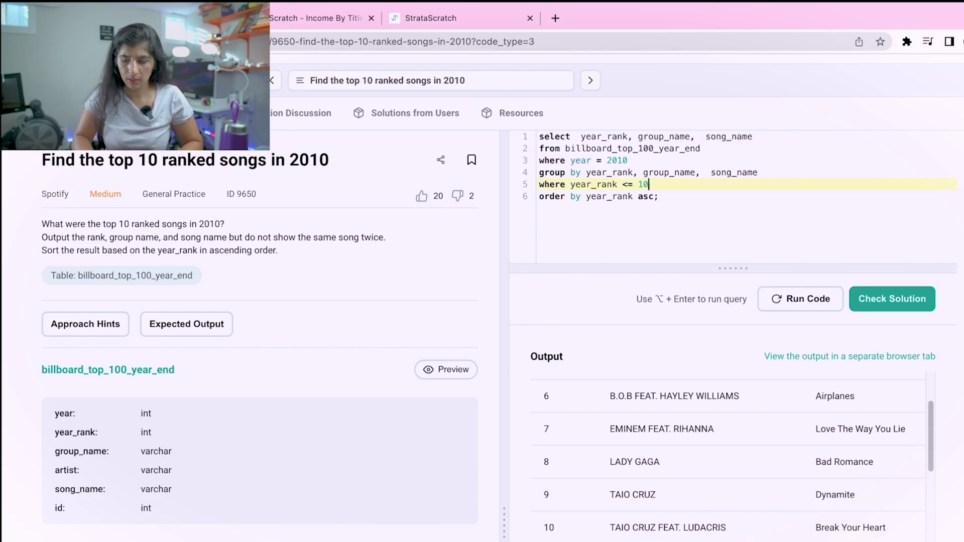
left_click(799, 299)
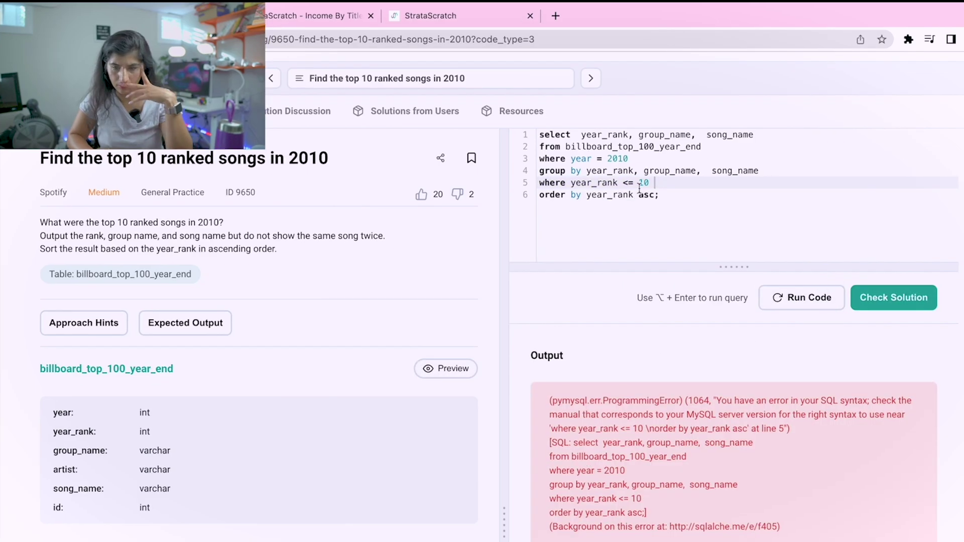
left_click(634, 183)
key("BackSpace")
left_click(800, 298)
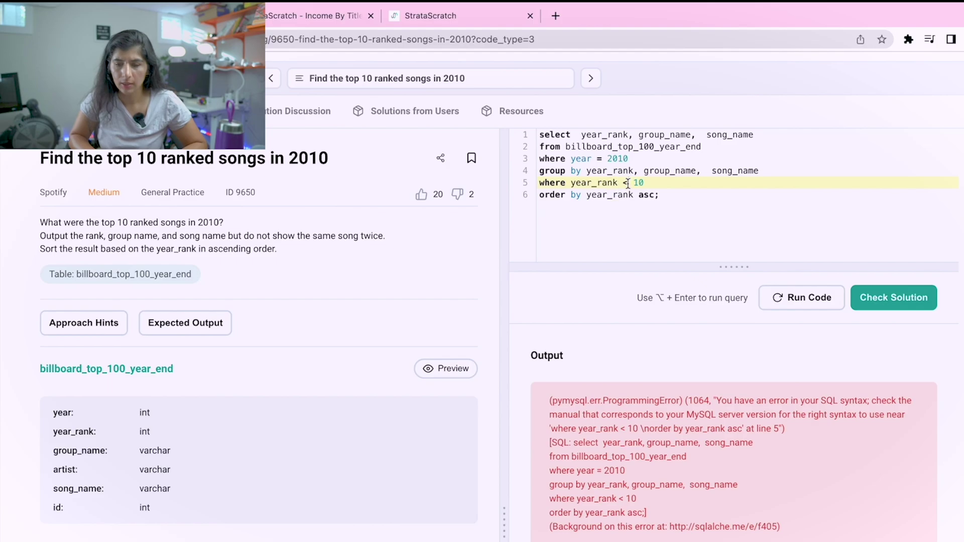
left_click(776, 299)
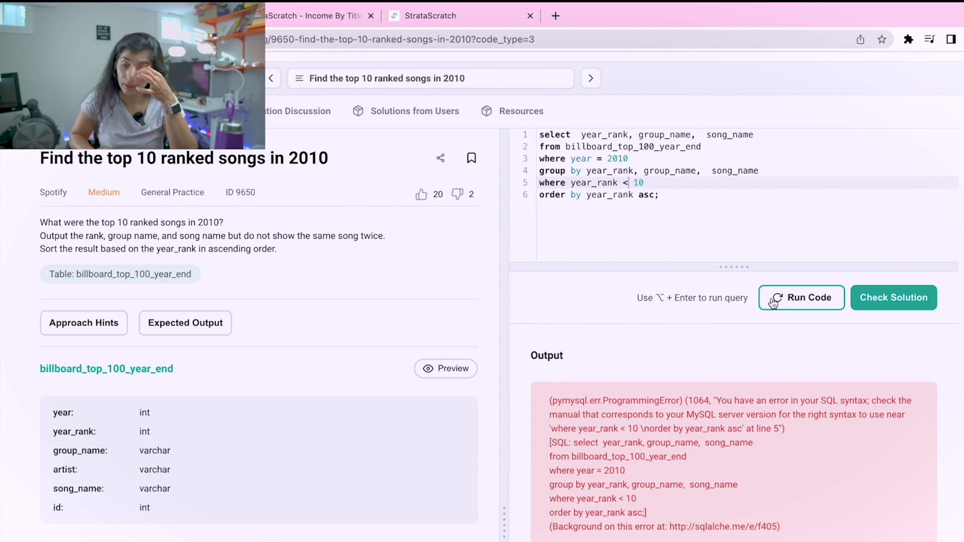
left_click(706, 198)
- Copy the query into the PostgreSQL dialect and run it, which also errors near where
key("ctrl+a")
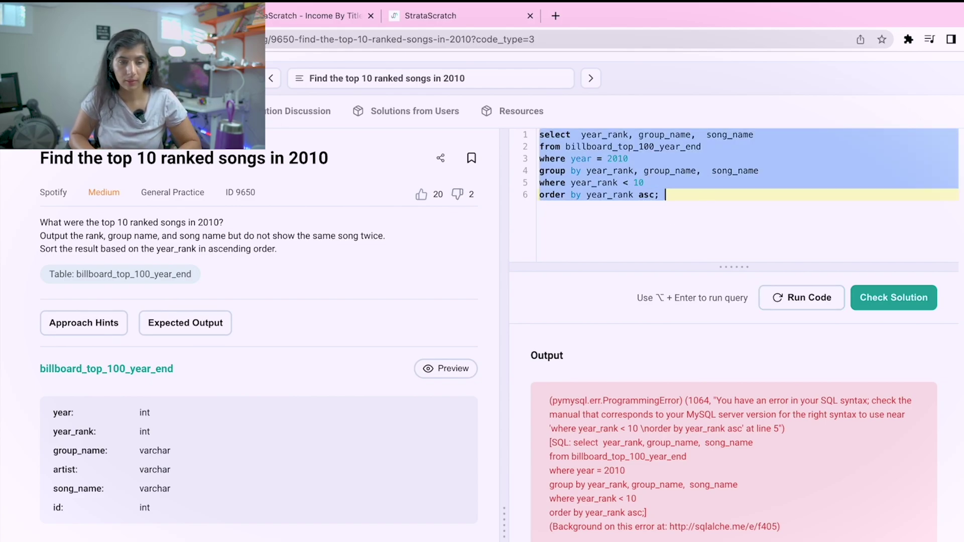
left_click(172, 170)
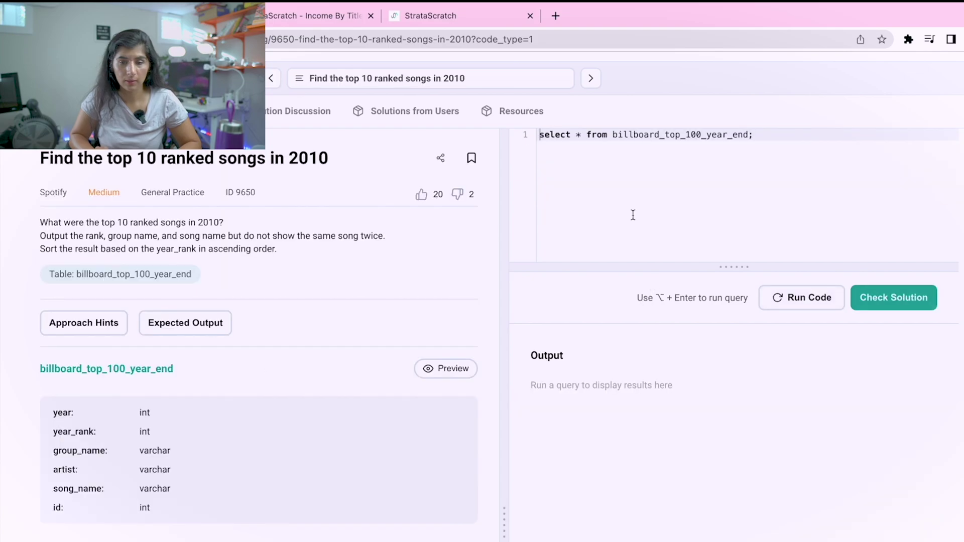
left_click(618, 185)
key("ctrl+a")
key("ctrl+v")
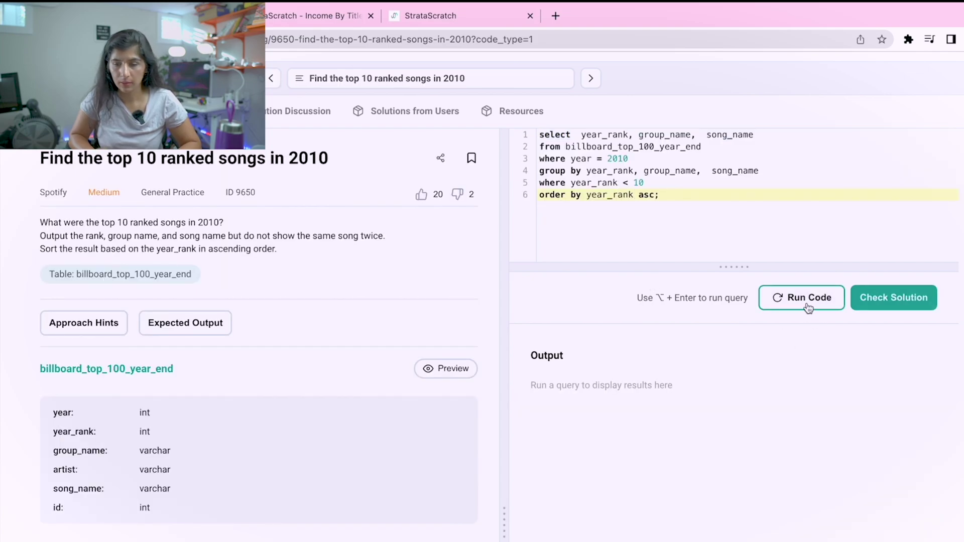
left_click(806, 301)
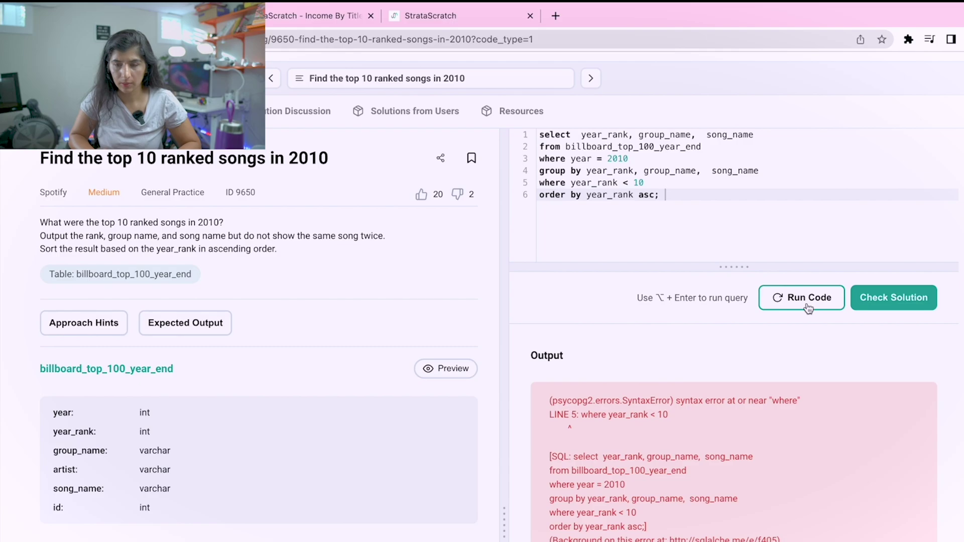
- Switch back to MySQL and select the year_rank < 10 line to move it
left_click(172, 113)
left_click(181, 172)
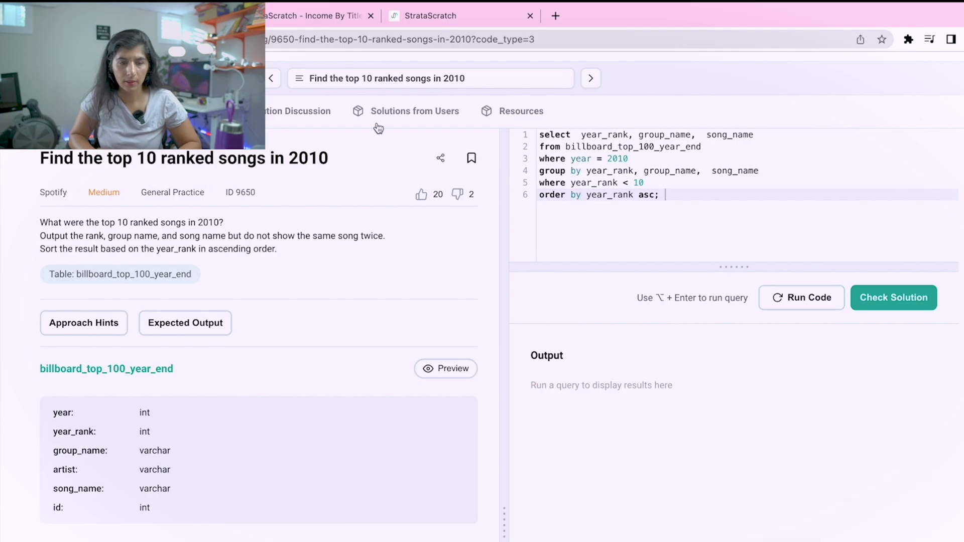
left_click_drag(648, 183, 503, 185)
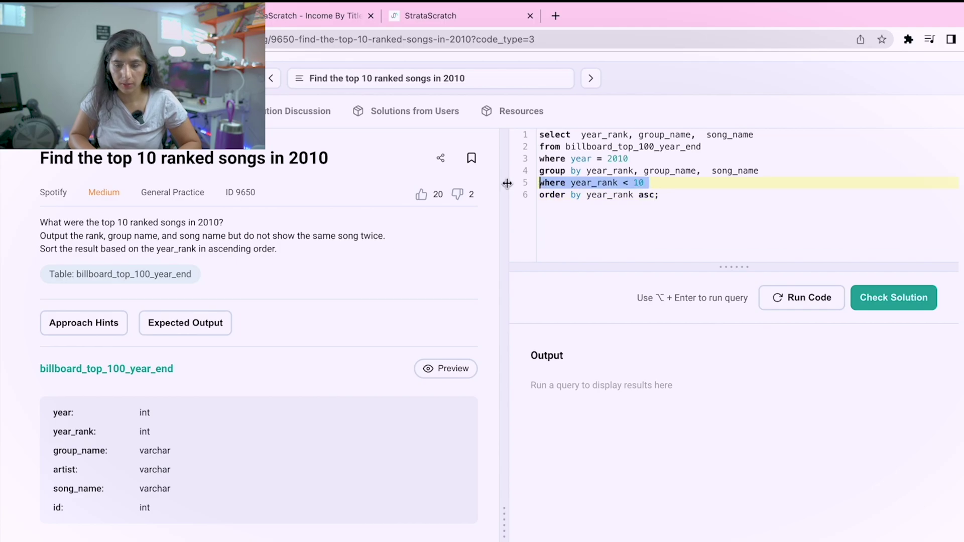
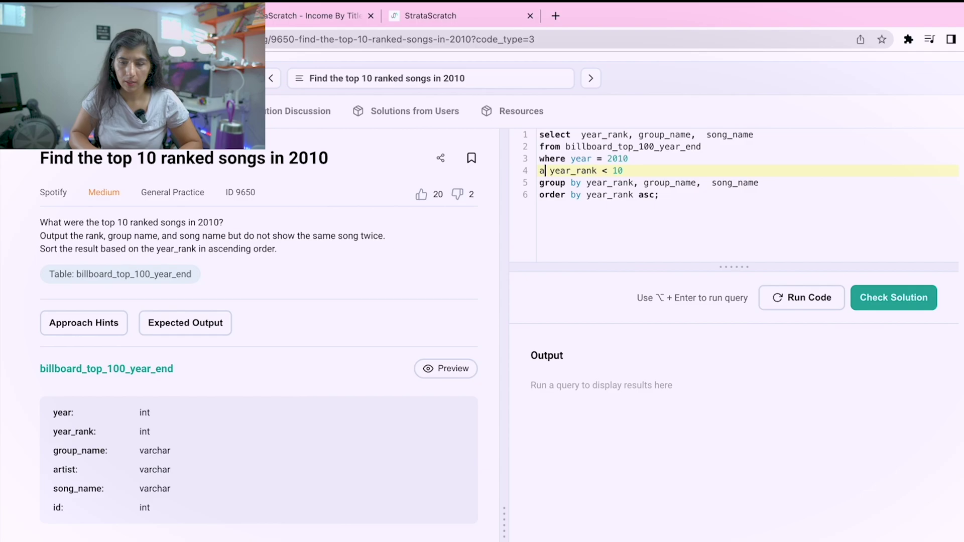
type("and")
- Change the rank filter to year_rank <= 10, run it, and submit the 10-row answer
left_click(624, 171)
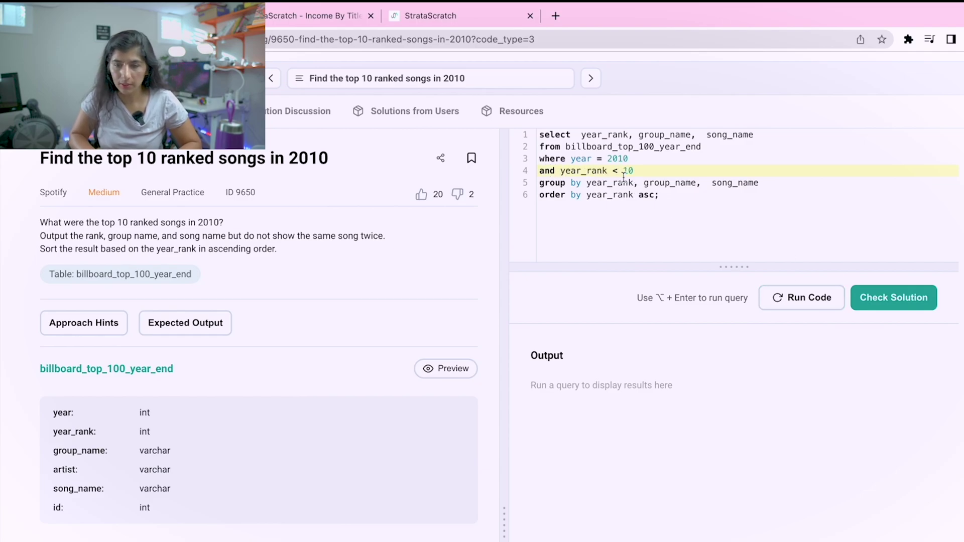
type("=")
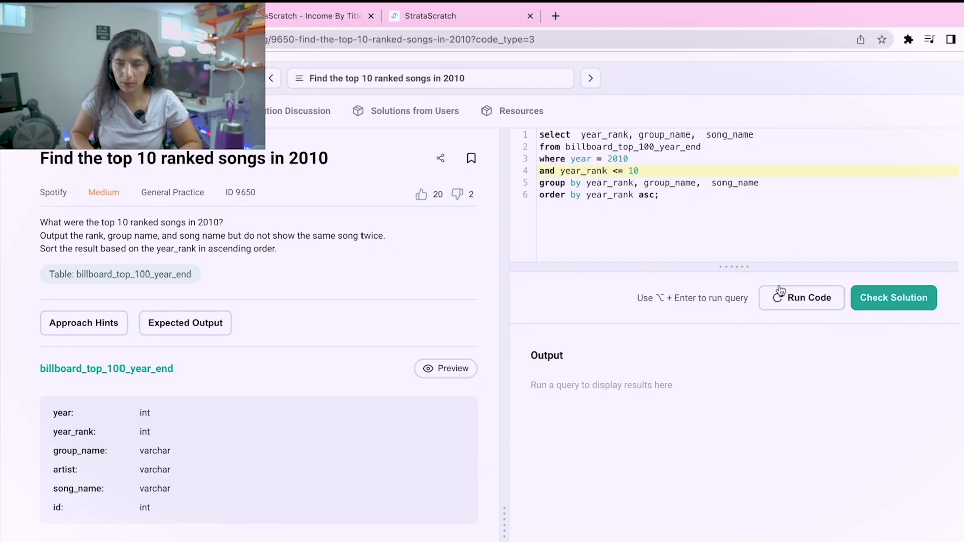
left_click(801, 296)
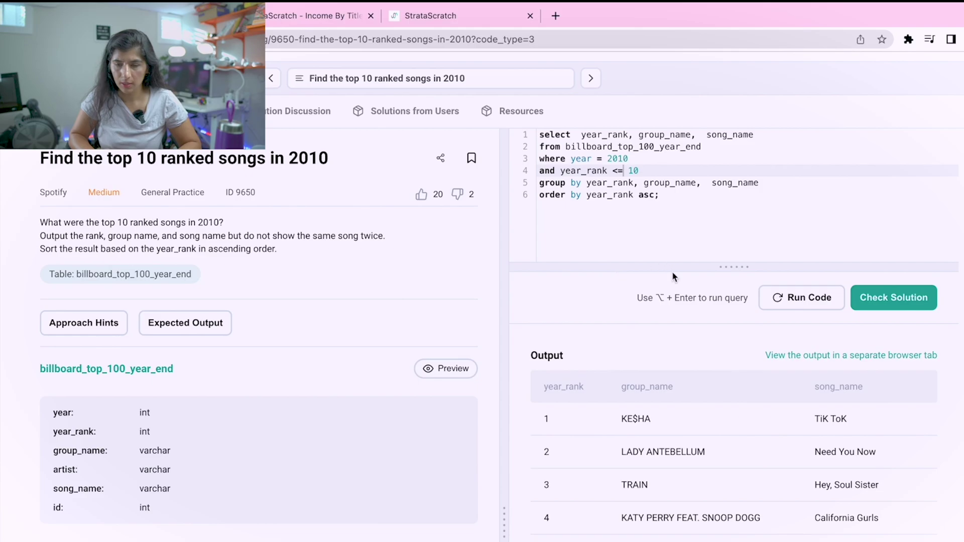
scroll(608, 486, "down", 10)
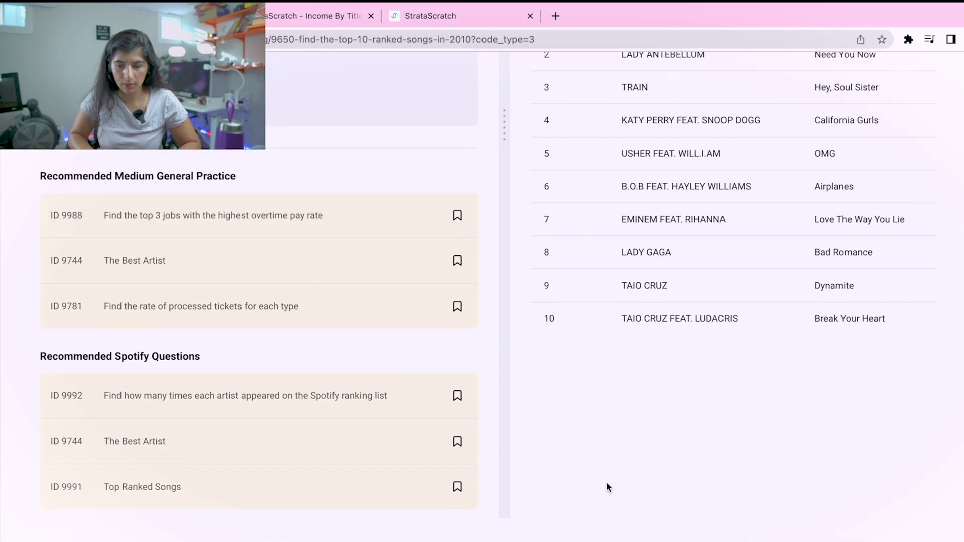
scroll(606, 483, "up", 2)
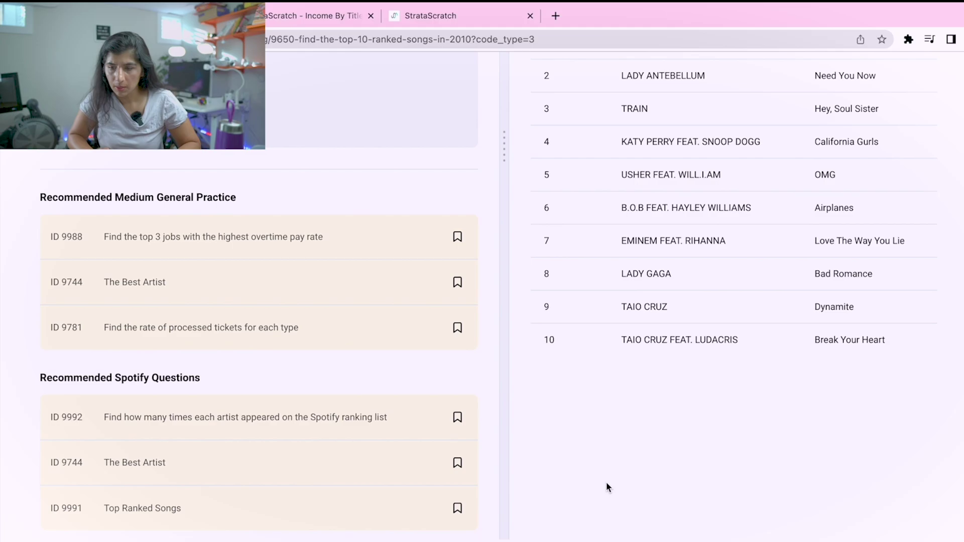
scroll(607, 482, "up", 2)
scroll(606, 482, "up", 1)
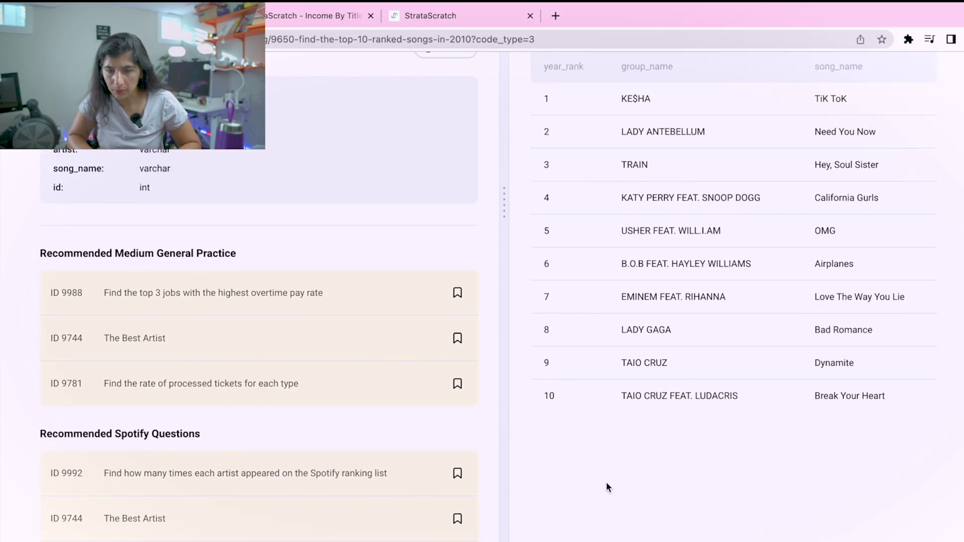
scroll(606, 481, "up", 1)
scroll(606, 482, "up", 5)
left_click(893, 226)
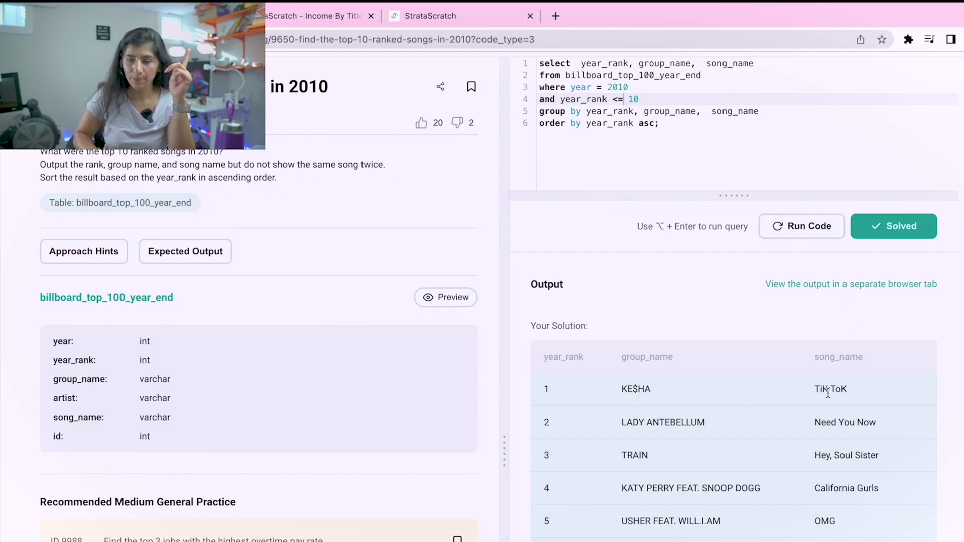
scroll(854, 306, "down", 5)
scroll(827, 393, "up", 1)
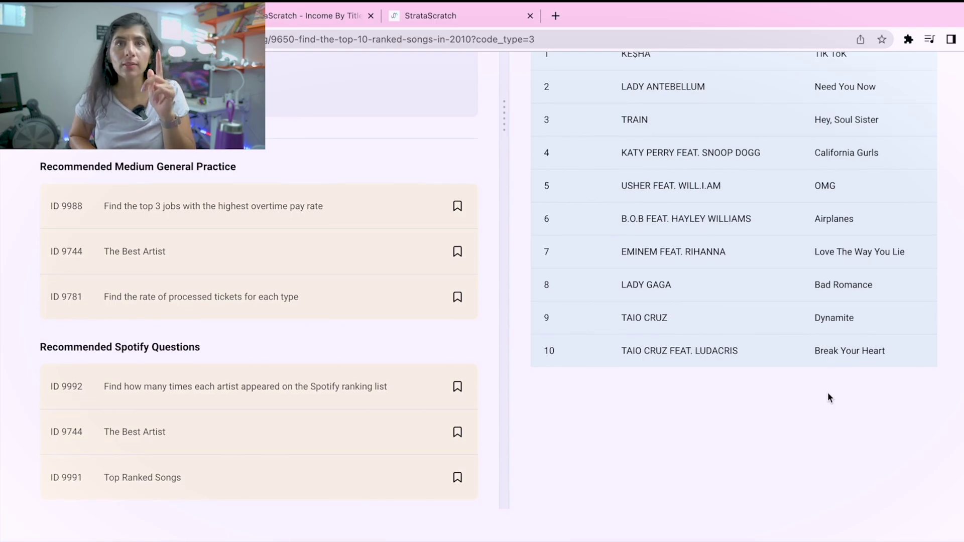
scroll(827, 392, "up", 8)
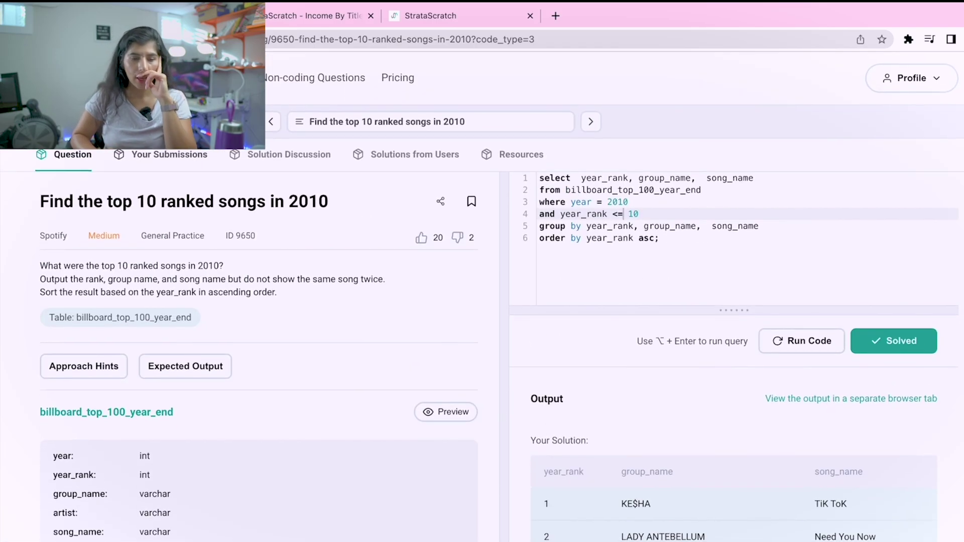
- Go back to the Coding Questions list
key("alt+Left")
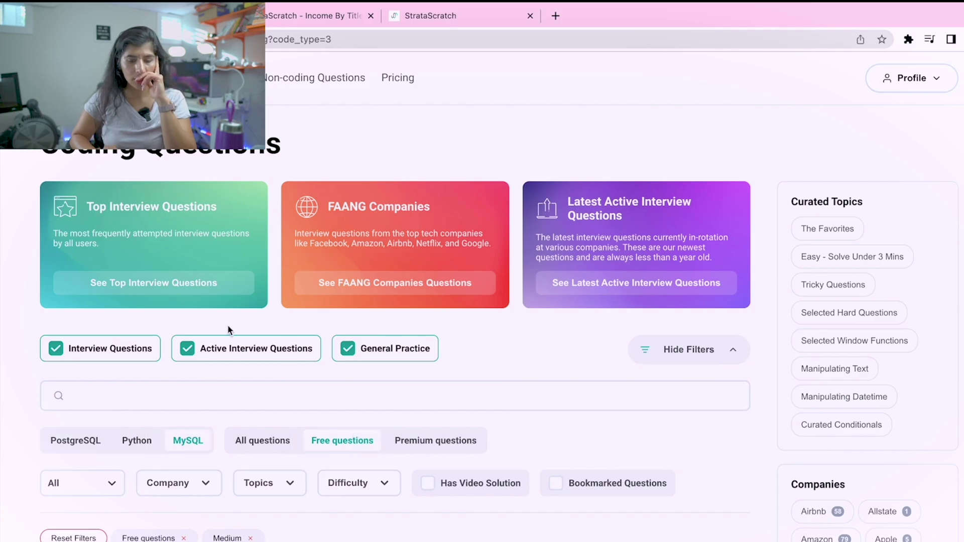
scroll(230, 329, "down", 5)
scroll(230, 329, "down", 4)
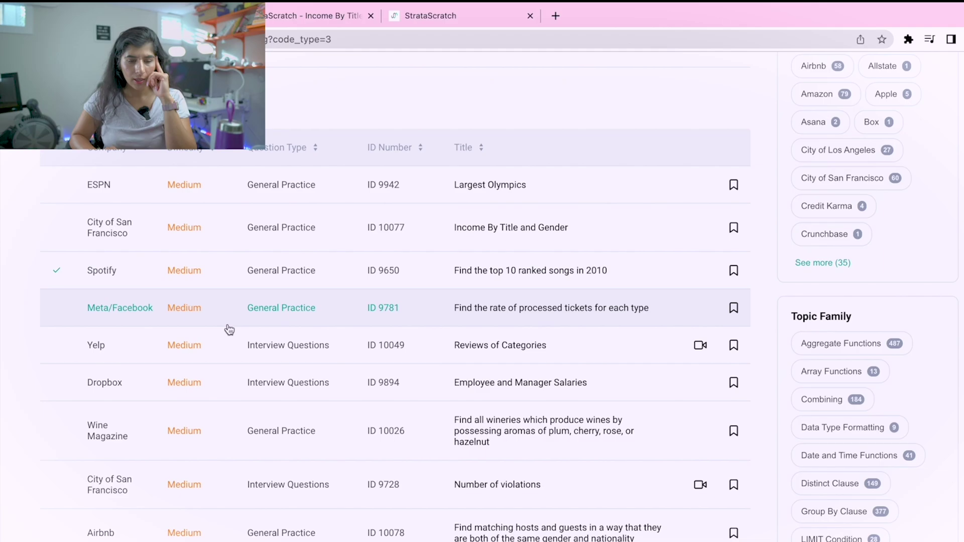
scroll(230, 329, "down", 1)
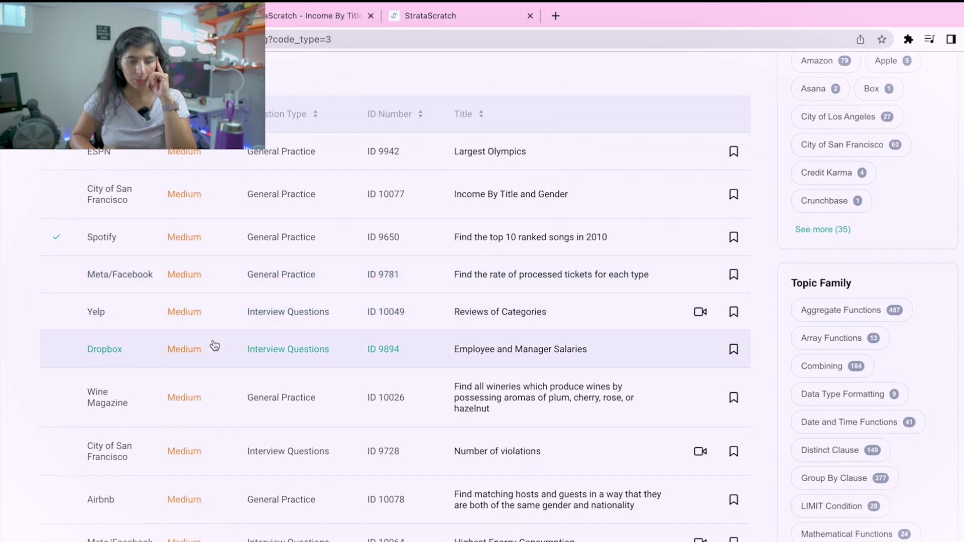
scroll(215, 345, "down", 3)
scroll(215, 345, "down", 2)
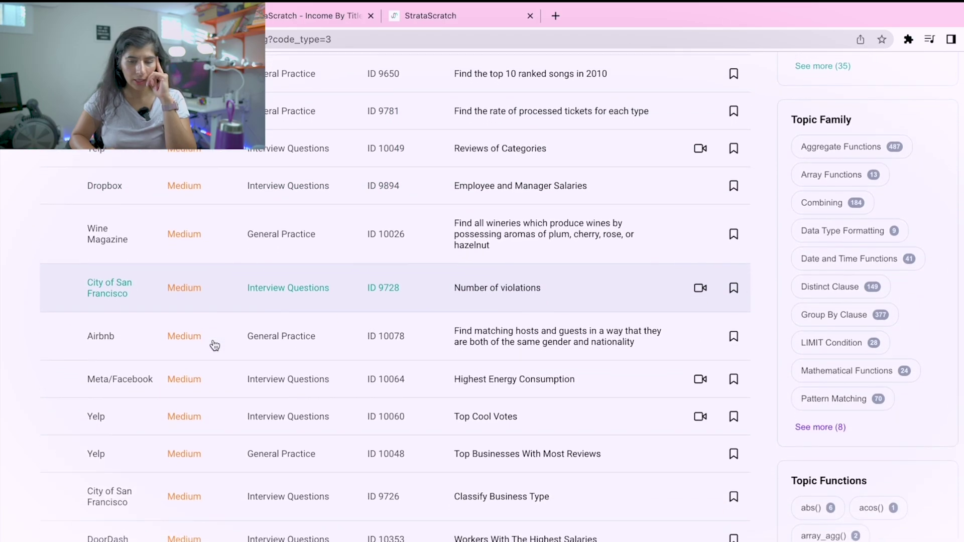
scroll(214, 345, "down", 2)
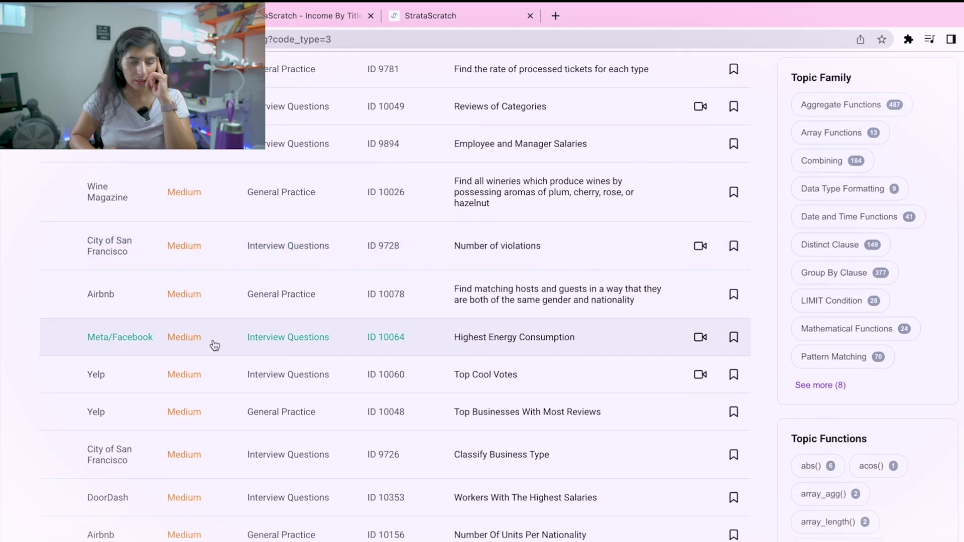
scroll(215, 344, "down", 2)
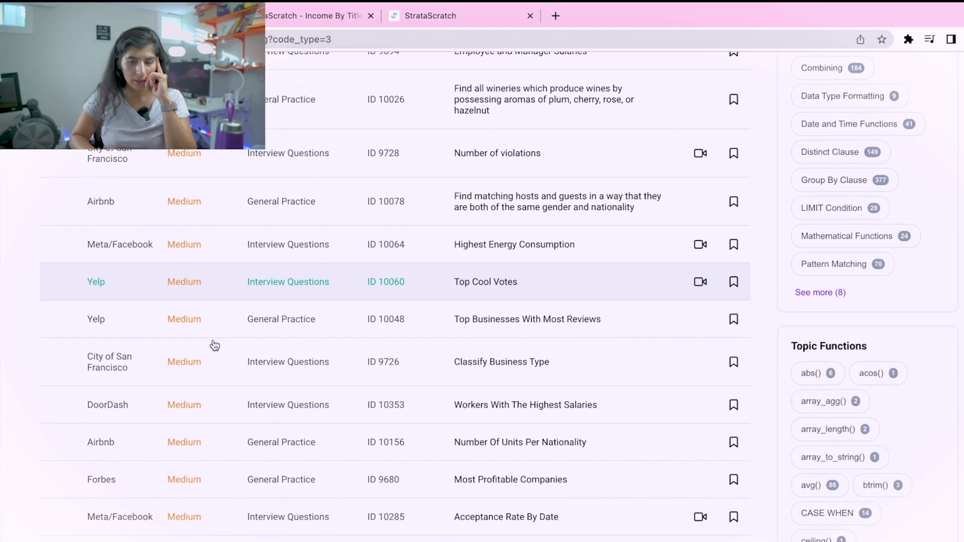
scroll(215, 345, "down", 1)
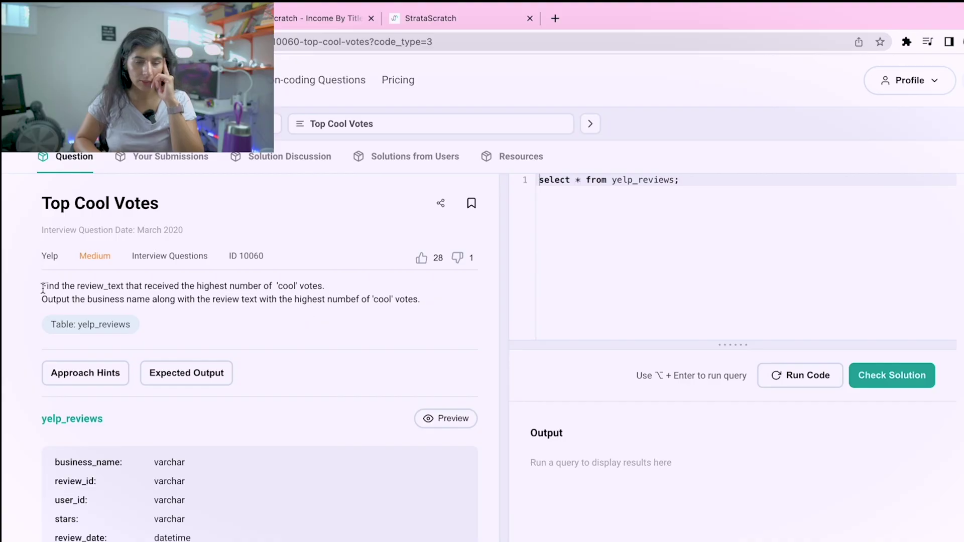
- Highlight the Top Cool Votes requirements and run 'select * from yelp_reviews' to preview rows
left_click_drag(42, 287, 323, 286)
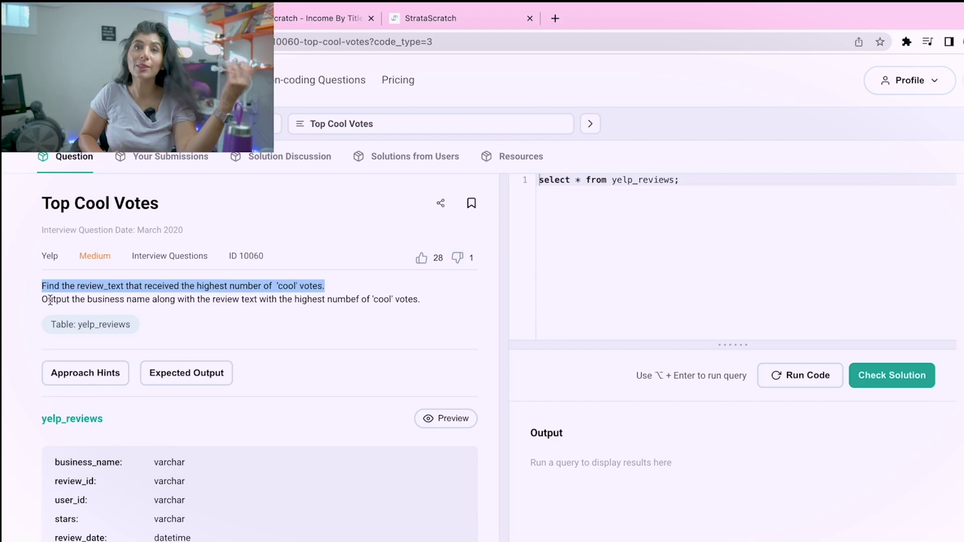
left_click_drag(43, 302, 311, 294)
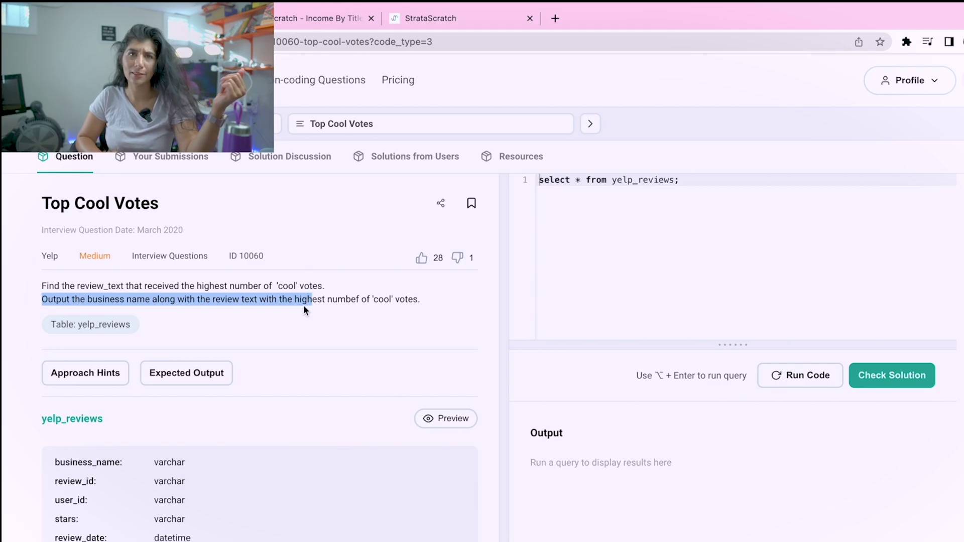
left_click(800, 375)
scroll(464, 366, "down", 3)
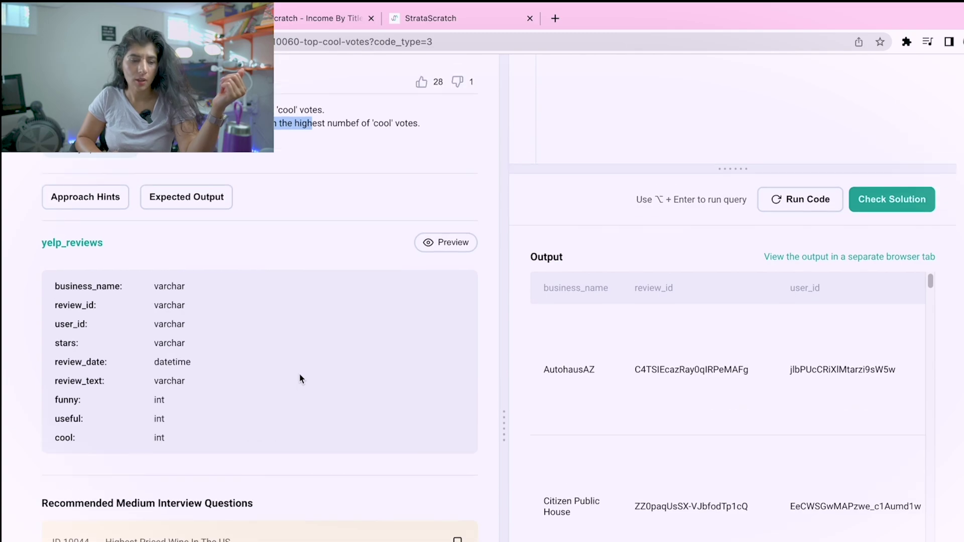
scroll(300, 378, "up", 3)
left_click(114, 175)
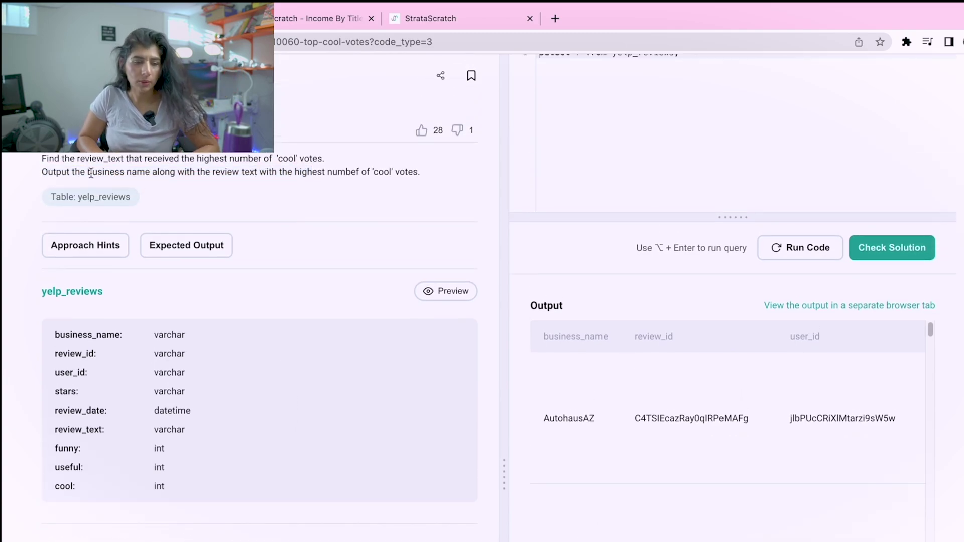
left_click_drag(87, 173, 278, 176)
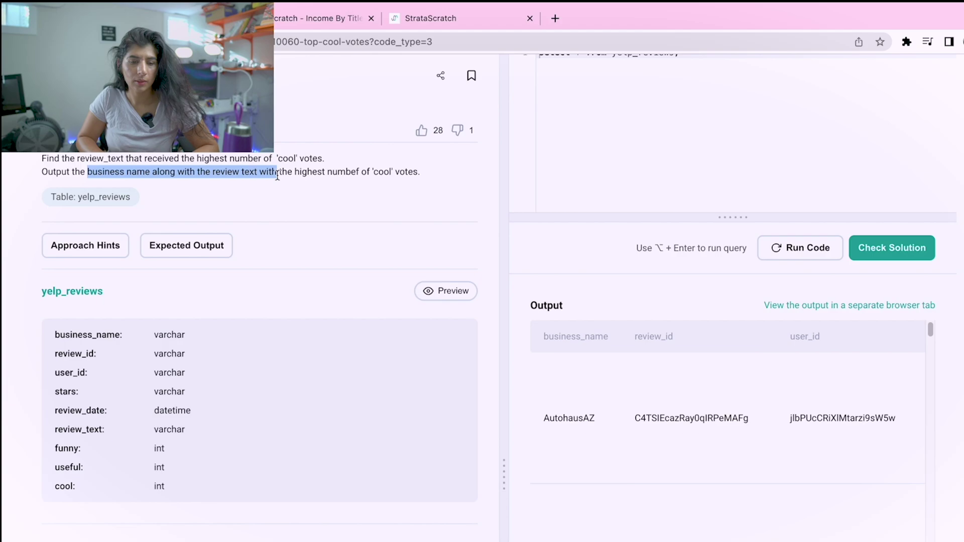
scroll(593, 153, "up", 3)
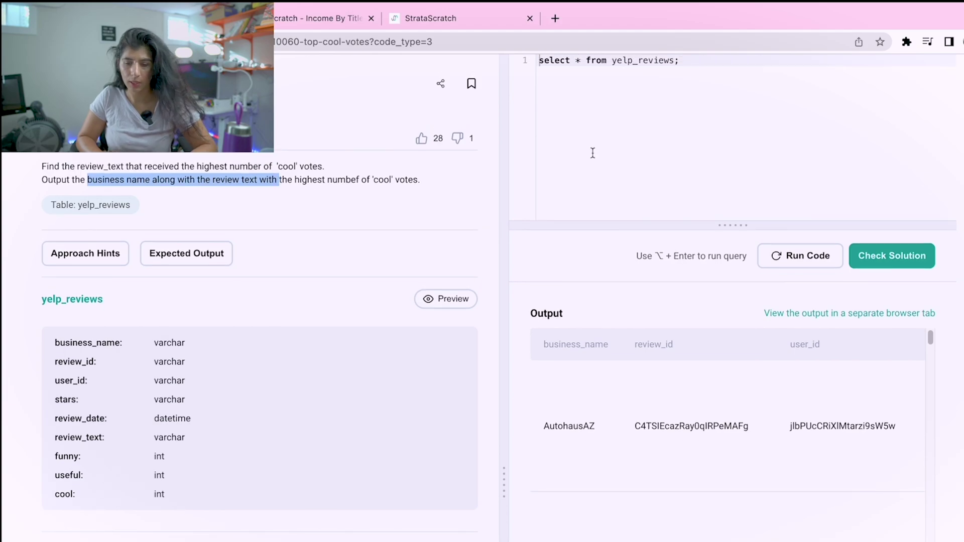
scroll(592, 153, "up", 2)
- Replace * in the select list with business_name and review_text from the schema
double_click(580, 179)
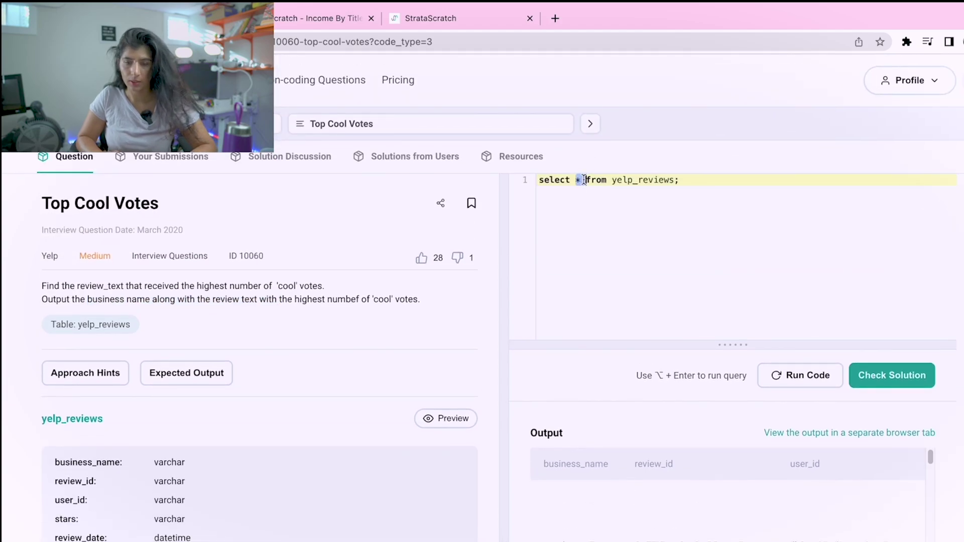
type("bus")
key("BackSpace")
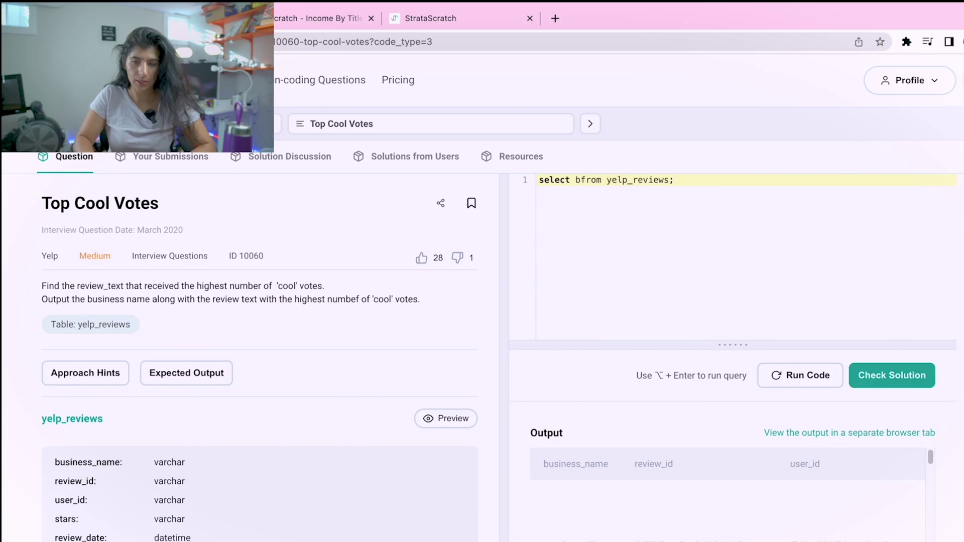
key("Return")
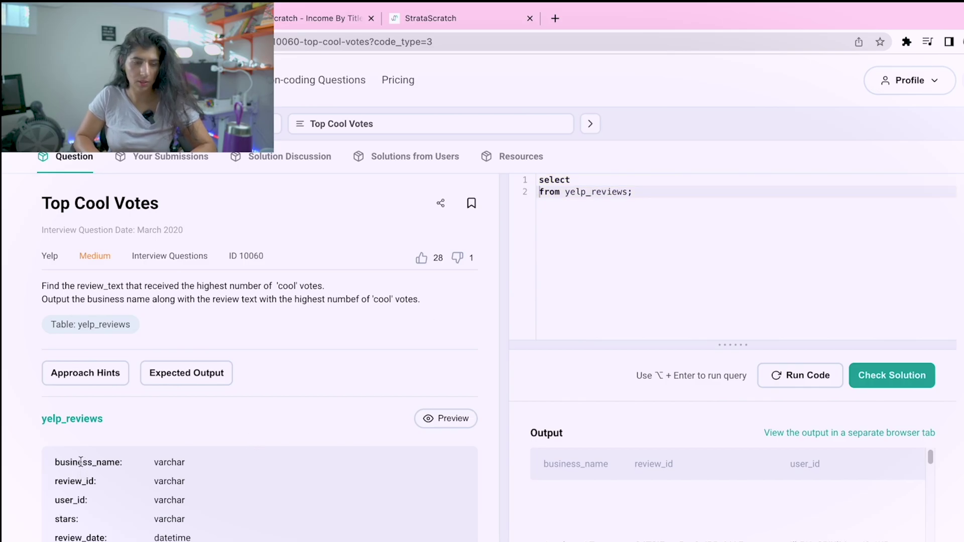
double_click(81, 463)
key("ctrl+c")
left_click(578, 179)
key("ctrl+v")
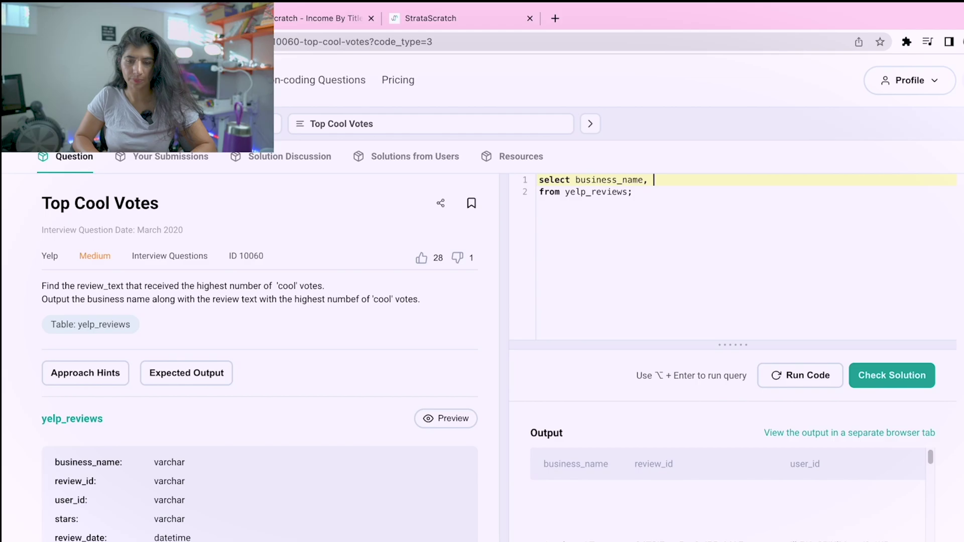
scroll(68, 513, "down", 1)
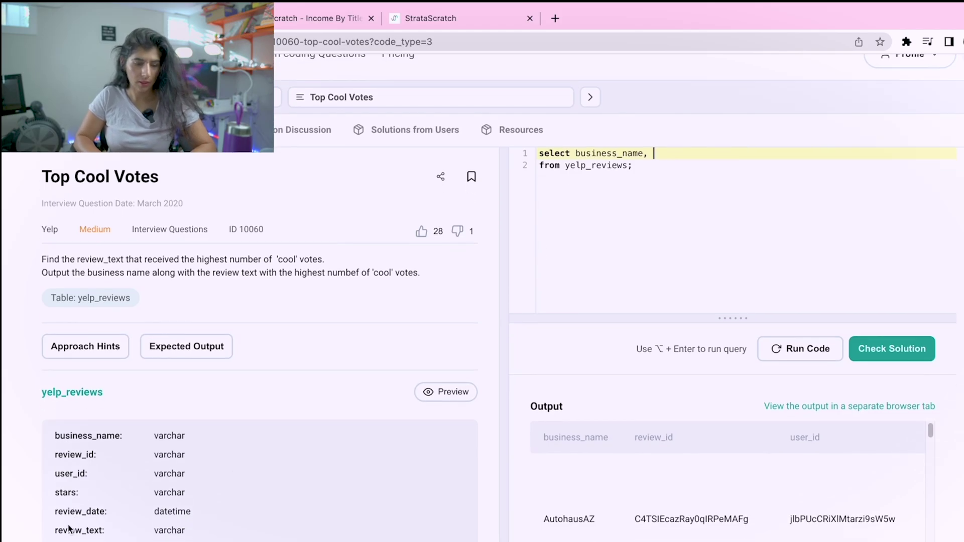
double_click(78, 529)
type("review_text")
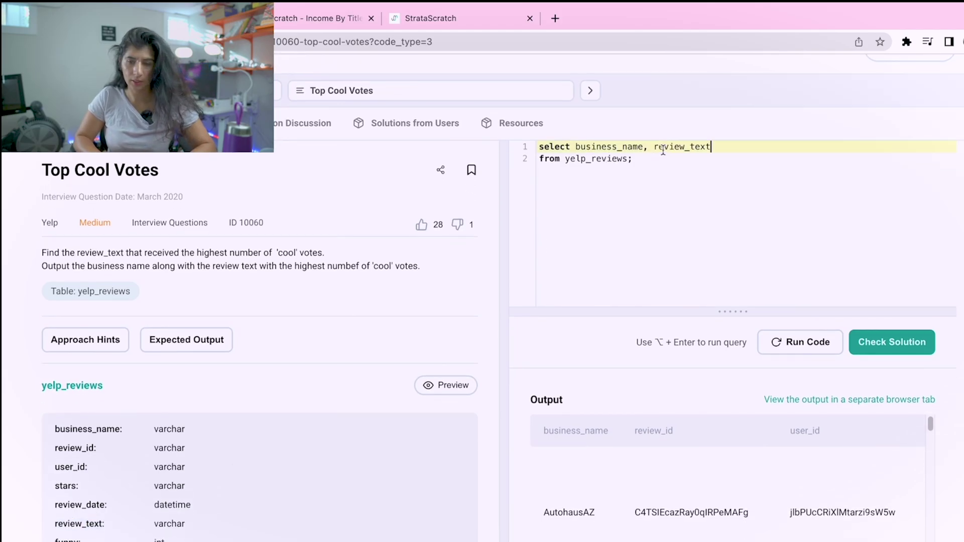
type(",")
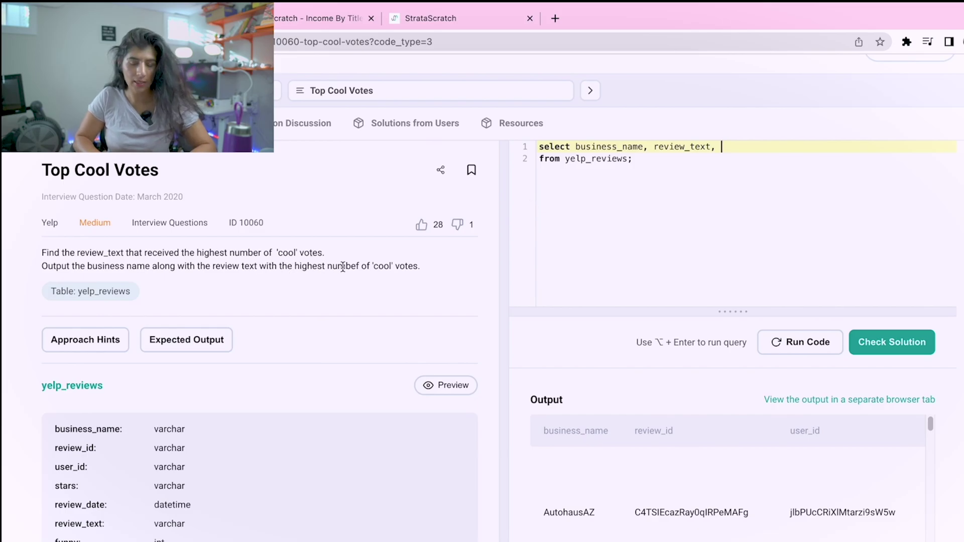
scroll(172, 476, "down", 1)
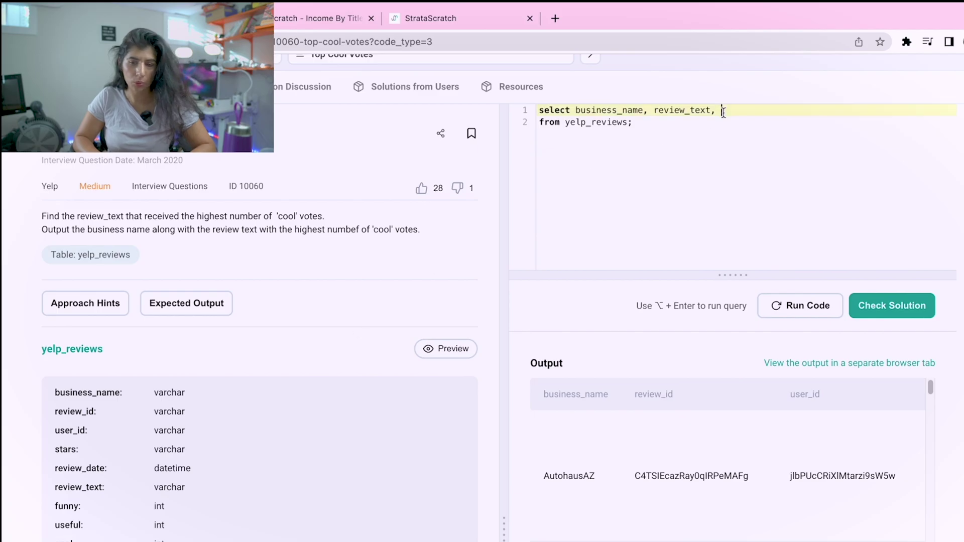
type("cool")
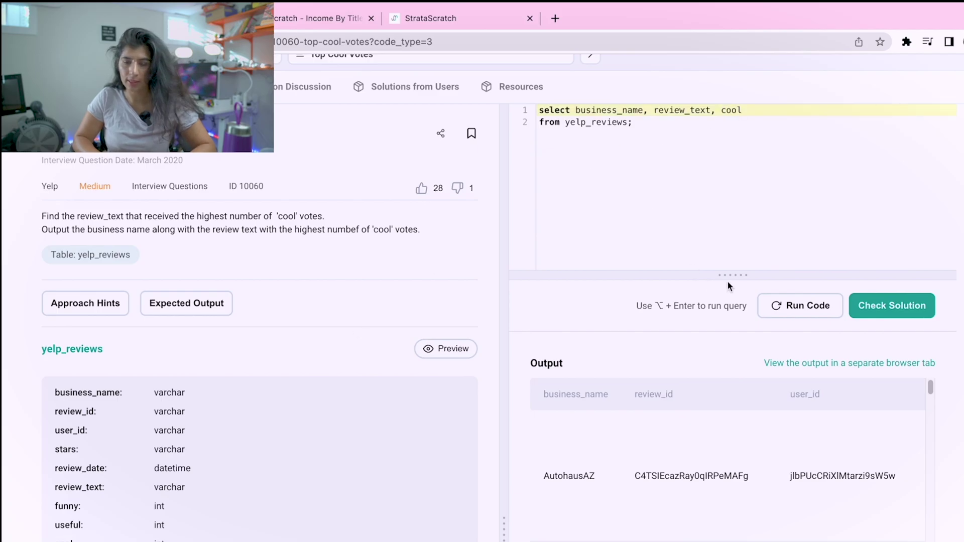
- Run the query with cool and start rewriting cool as max(cool) as max_cool
key("alt+Return")
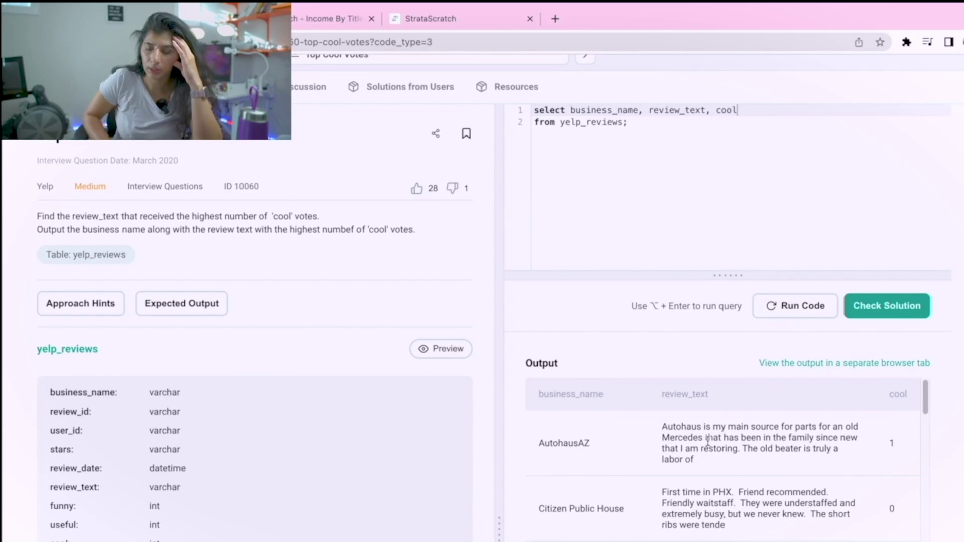
scroll(860, 510, "down", 5)
scroll(860, 510, "down", 5)
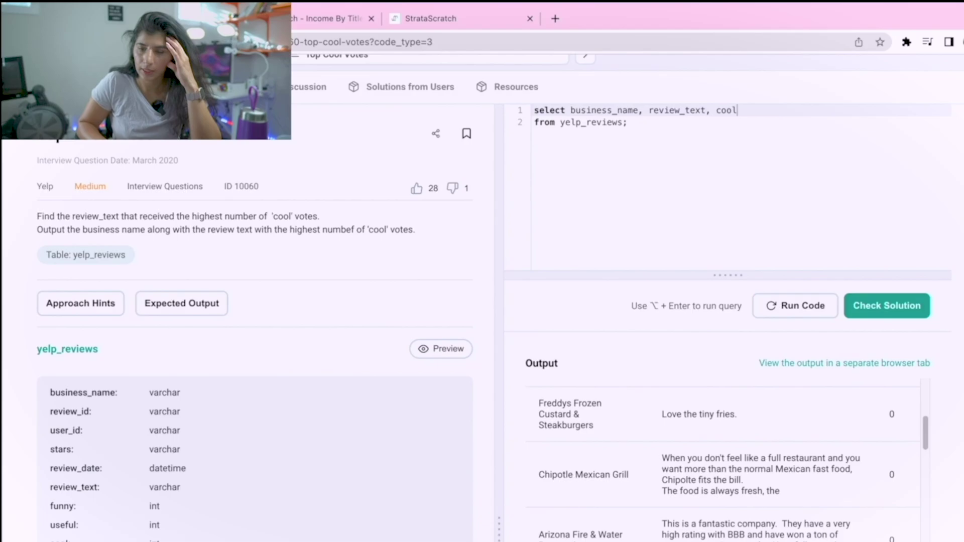
scroll(860, 510, "down", 3)
scroll(860, 509, "up", 12)
key("Left")
key("Left")
key("Left")
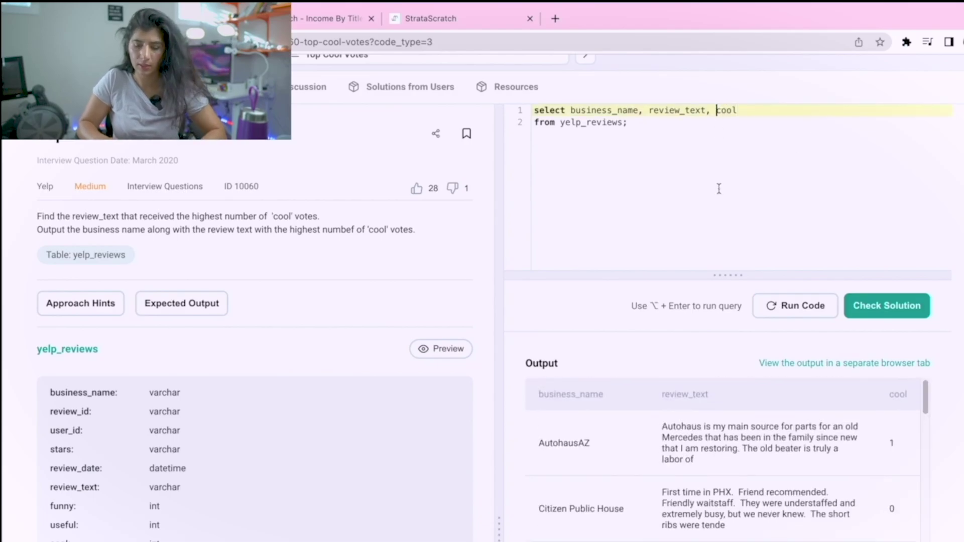
type("max(")
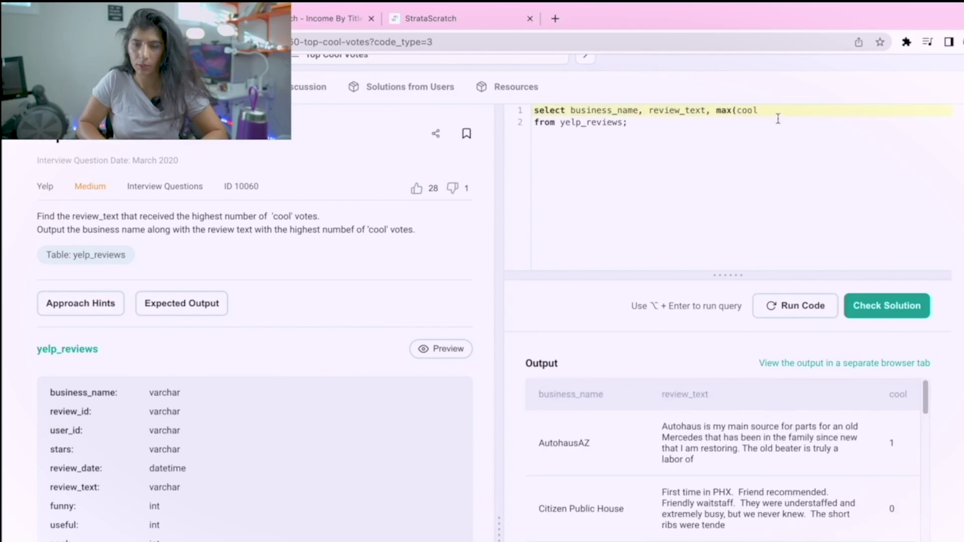
left_click(774, 111)
type(") as max_cool")
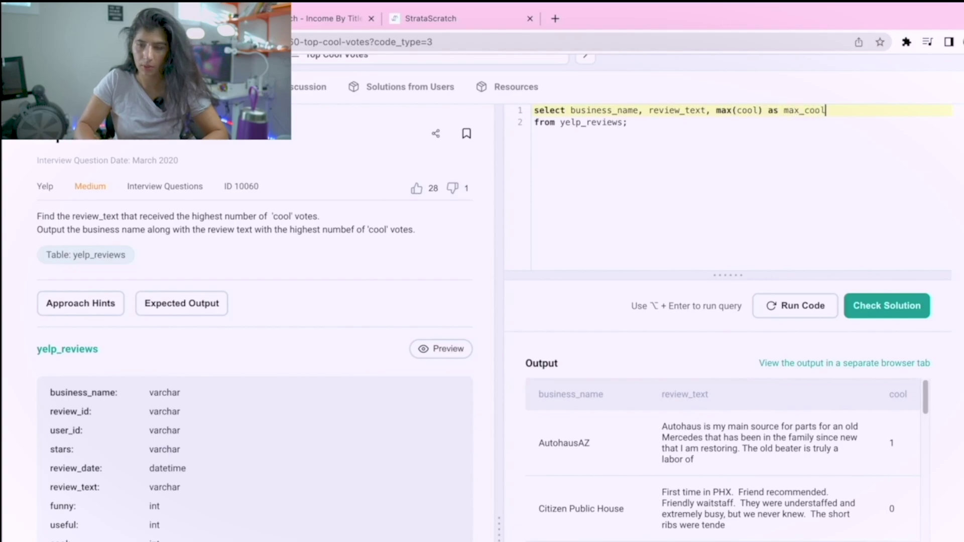
- Run the max_cool query and add a GROUP BY 1,2 clause
left_click(784, 306)
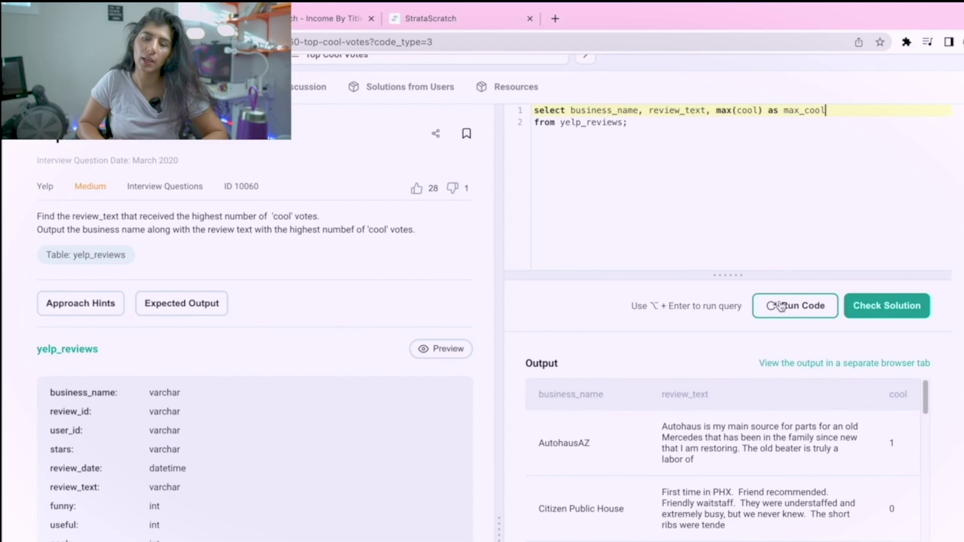
key("Return")
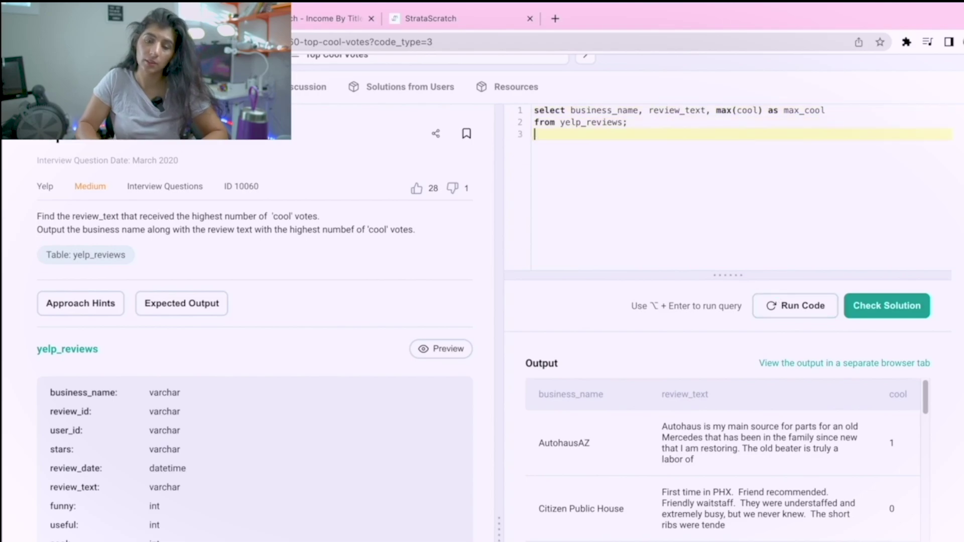
key("Return")
type("grouo")
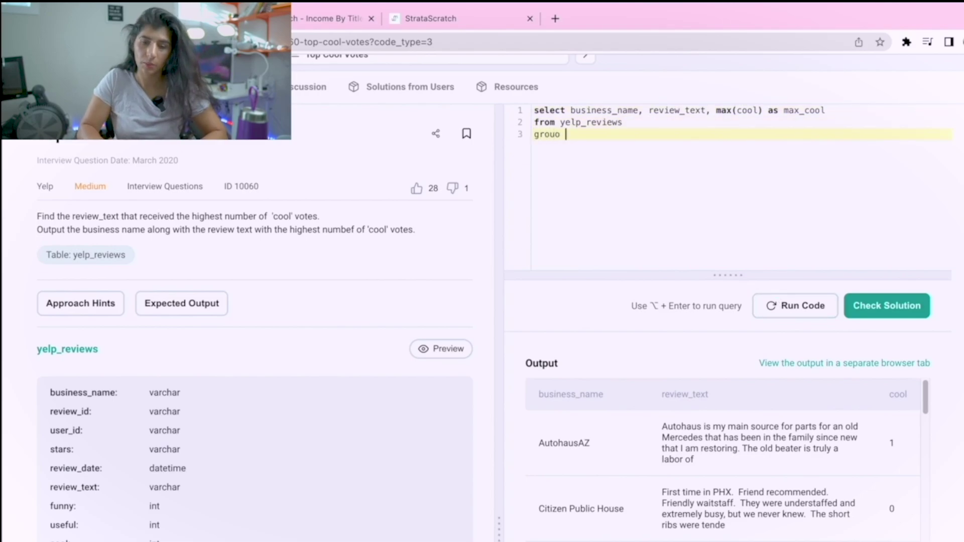
type("by 1,2")
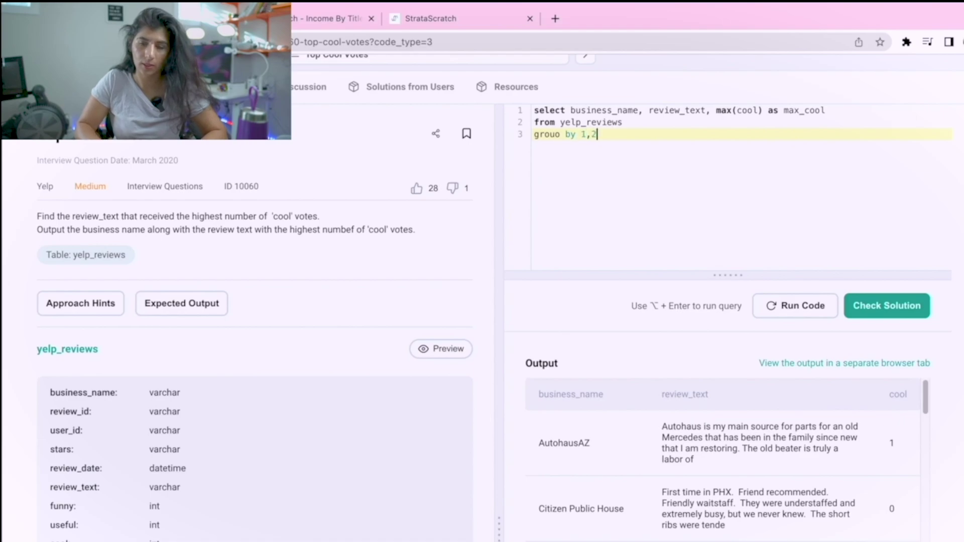
type(" ;")
left_click(794, 305)
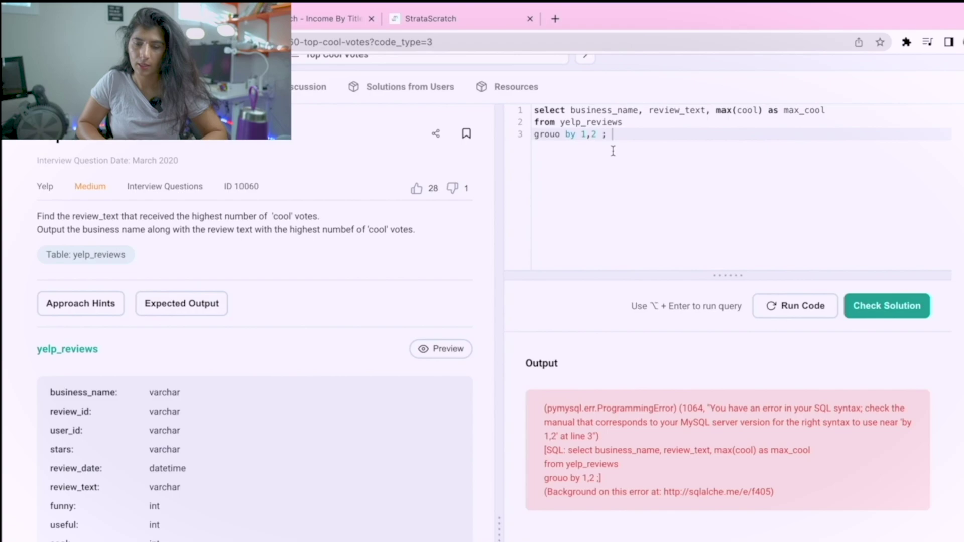
- Group by business_name and review_text by name, fixing the 'grouo' typo
mouse_move(705, 110)
left_mouse_down()
mouse_move(571, 110)
mouse_move(579, 134)
left_mouse_up()
key("ctrl+c")
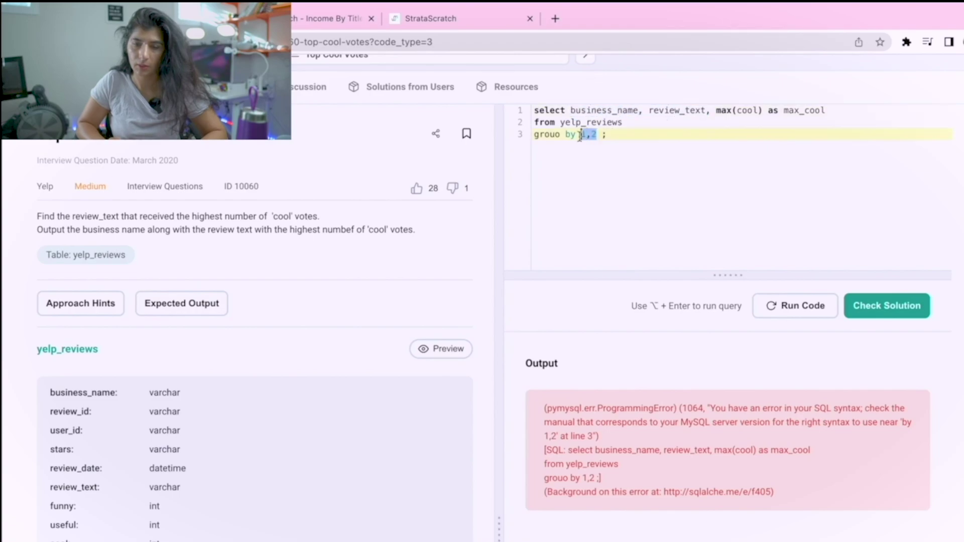
key("ctrl+v")
left_click(806, 305)
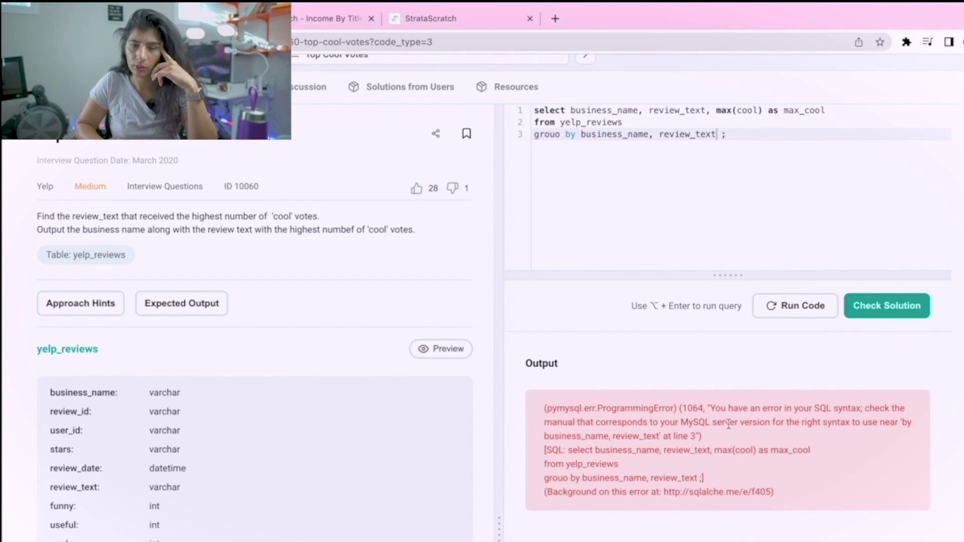
left_click(560, 134)
key("BackSpace")
type("p")
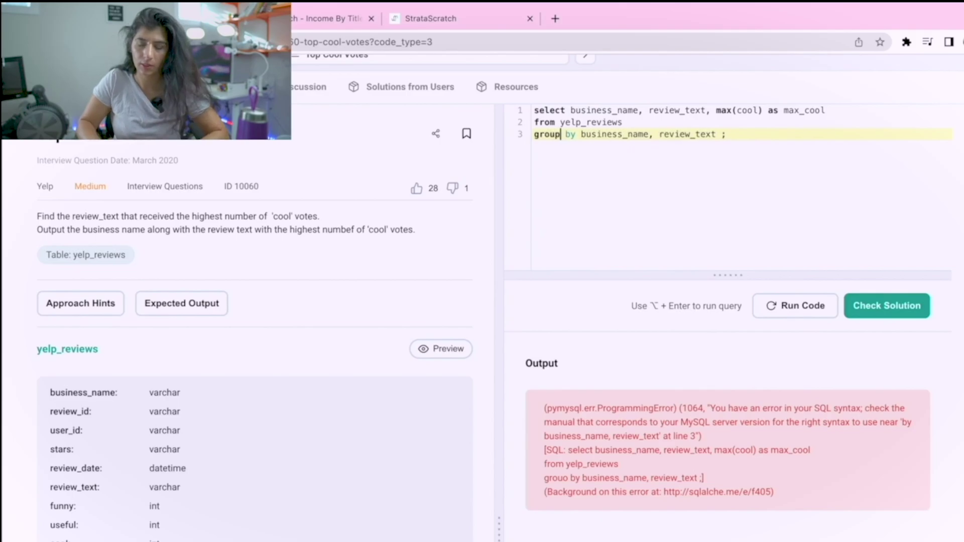
left_click(794, 305)
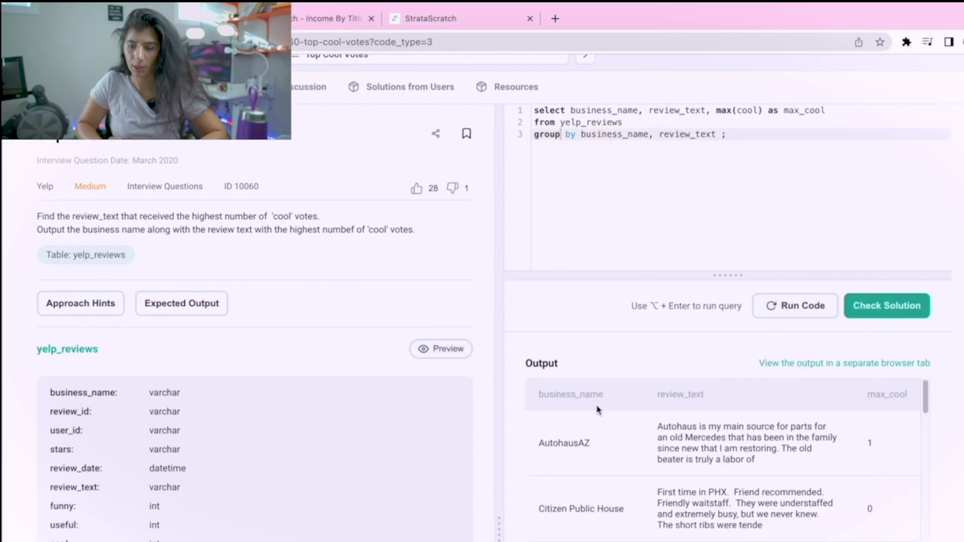
scroll(597, 437, "down", 3)
scroll(599, 466, "down", 2)
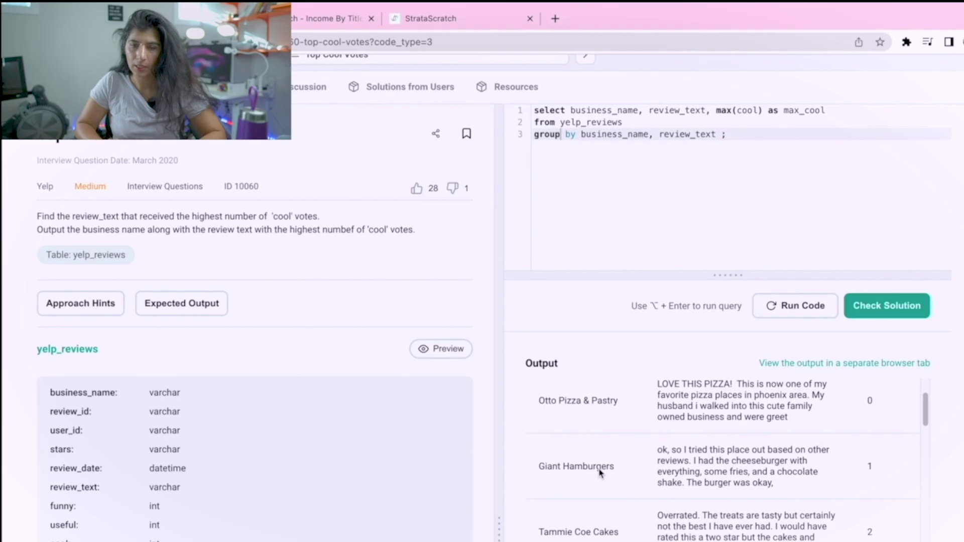
scroll(600, 471, "down", 1)
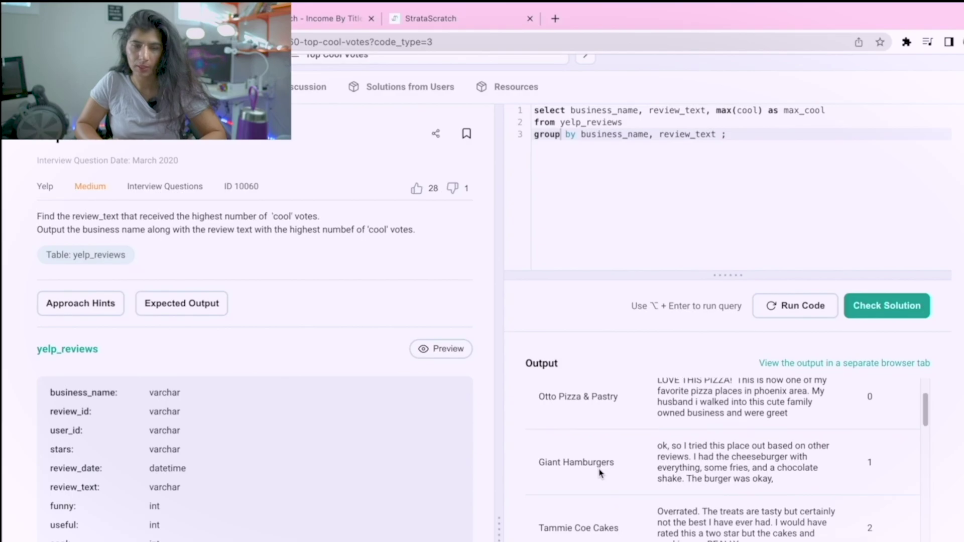
scroll(600, 472, "down", 3)
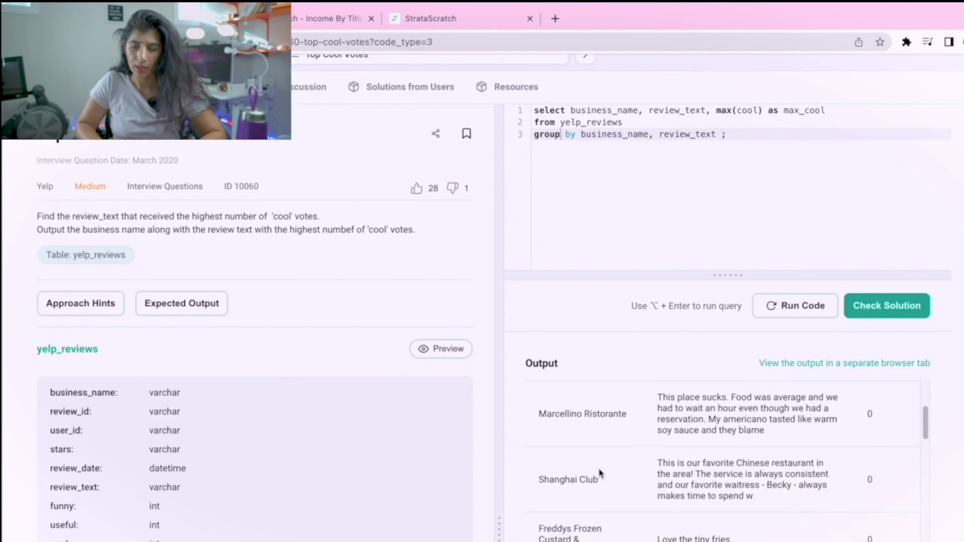
scroll(600, 473, "down", 2)
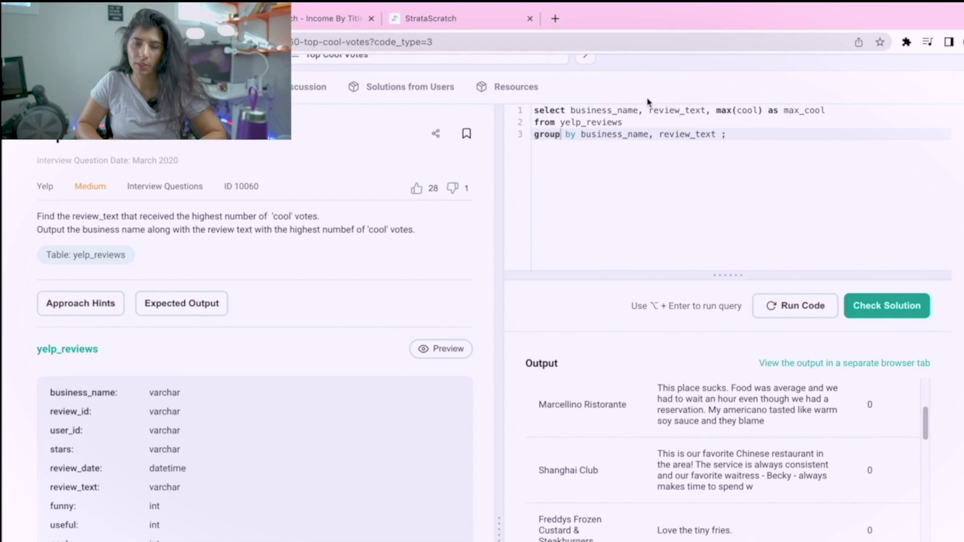
- Drop business_name from the select list and grouping, grouping by review_text only
left_click_drag(647, 110, 571, 110)
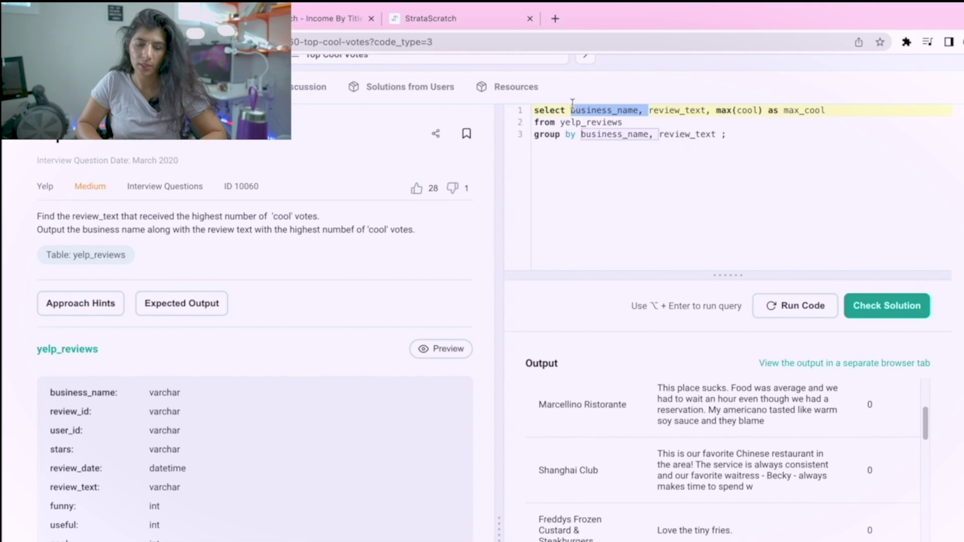
key("BackSpace")
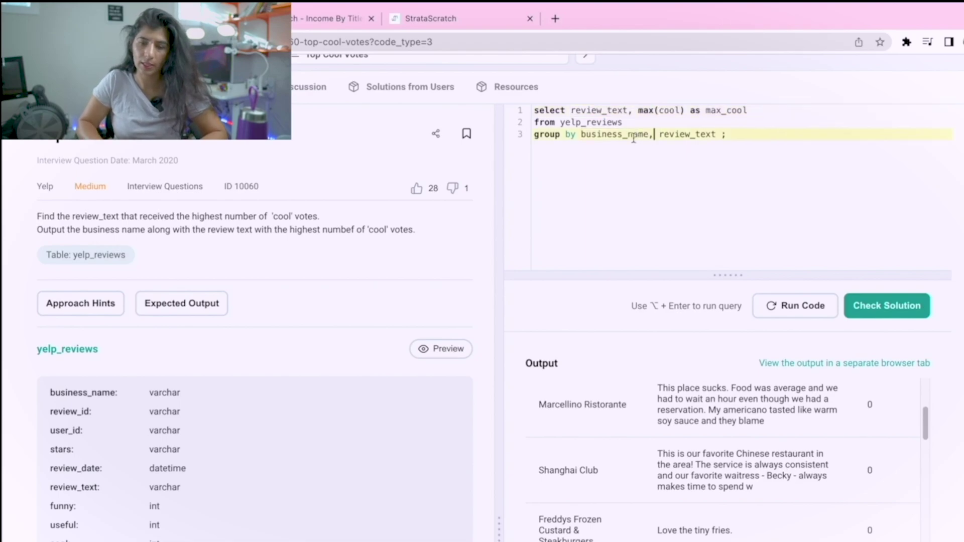
left_click_drag(654, 134, 581, 134)
key("BackSpace")
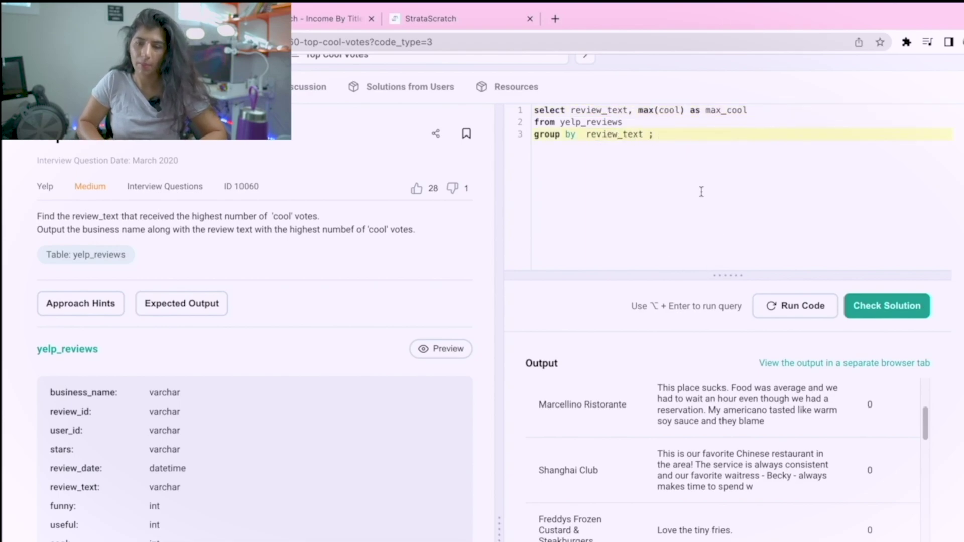
left_click(794, 305)
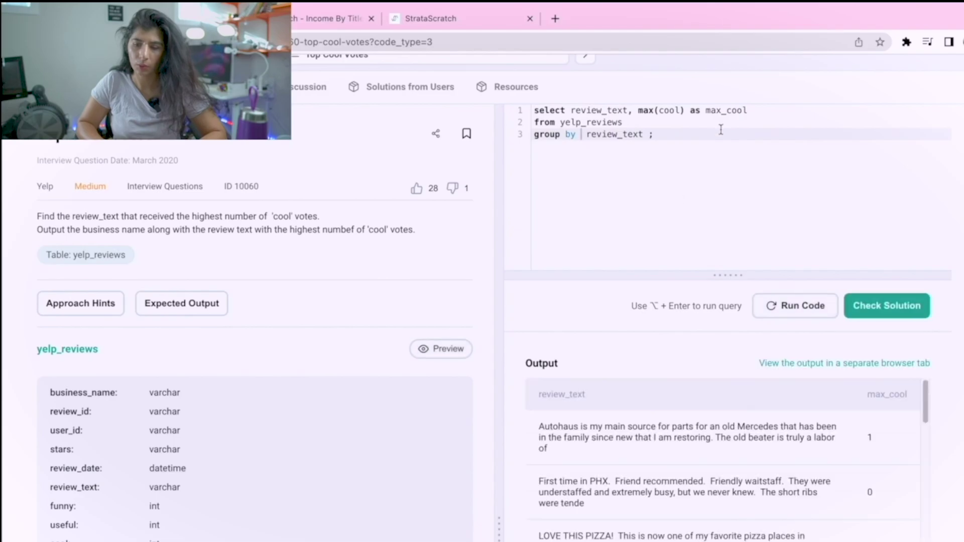
scroll(719, 129, "up", 2)
- Add ORDER BY max_cool on a new line and run the query
left_click(652, 204)
key("BackSpace")
key("Return")
type("o")
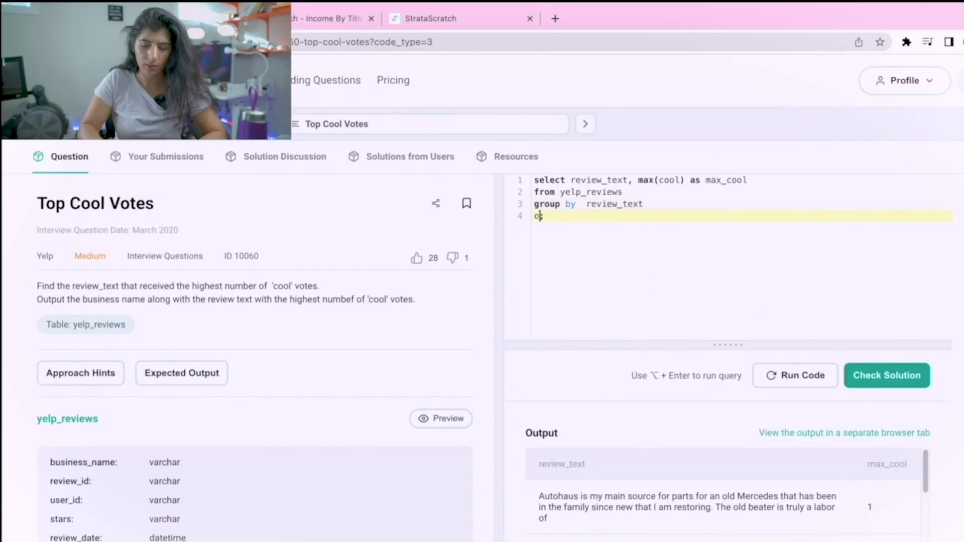
type("d")
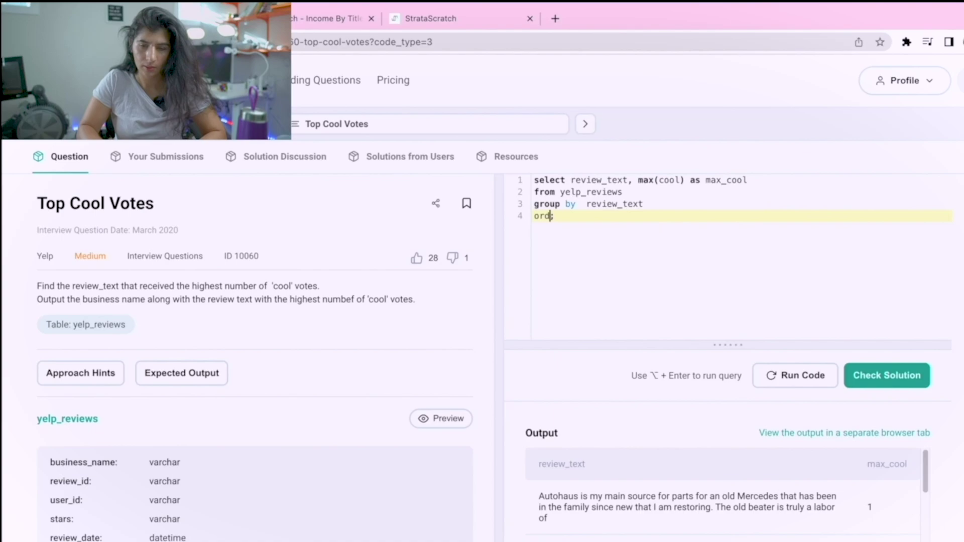
type("er by ;")
key("Left")
double_click(727, 180)
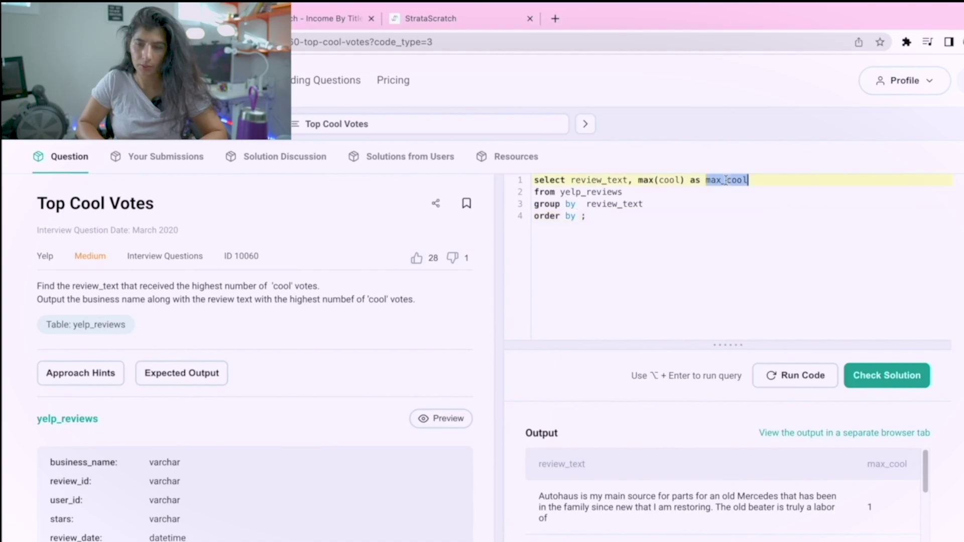
left_click(578, 216)
key("ctrl+v")
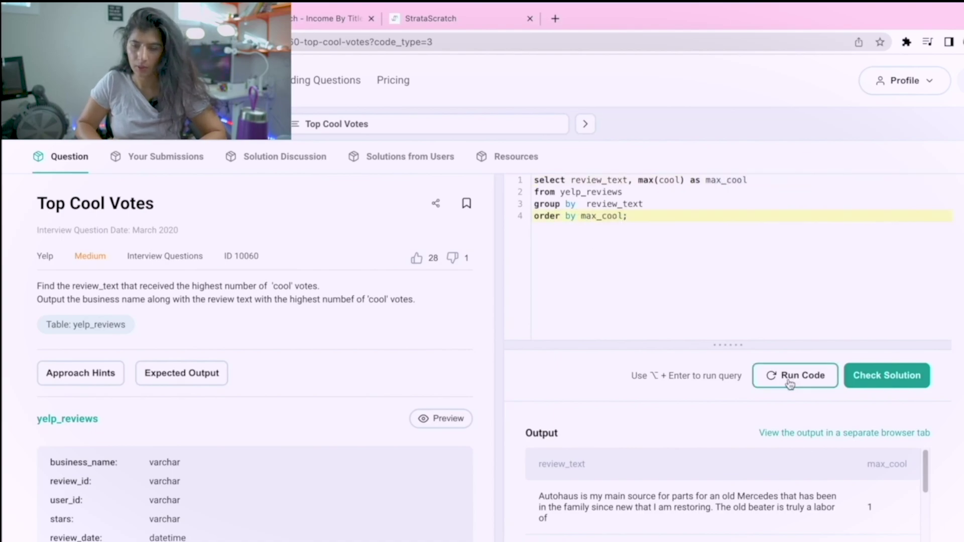
left_click(794, 376)
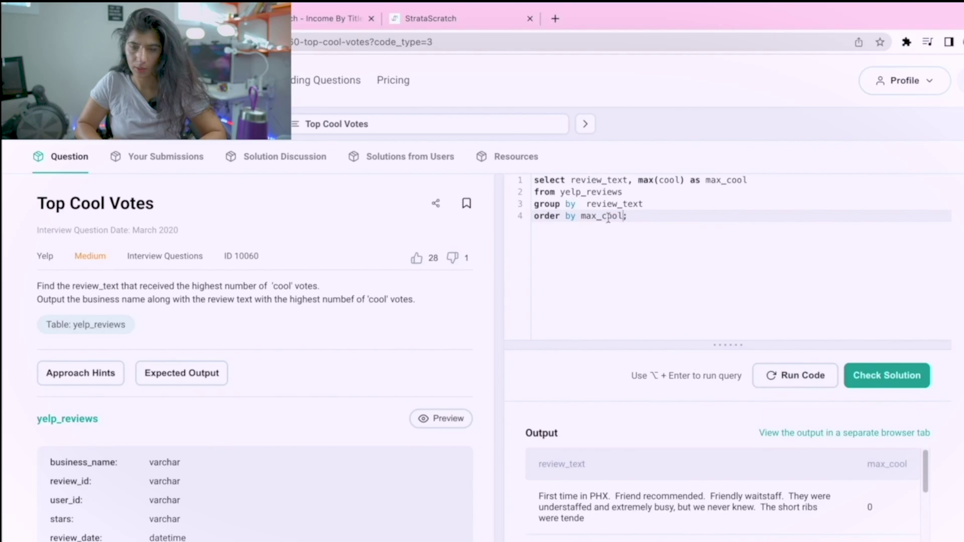
type("desc")
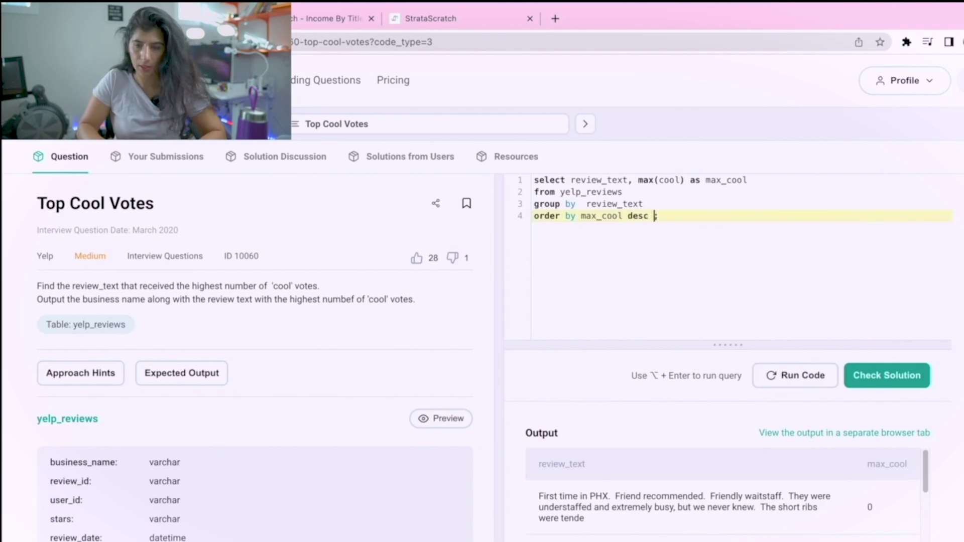
- Rerun, enlarge the output pane, and highlight the business name and review text requirement
left_click(795, 375)
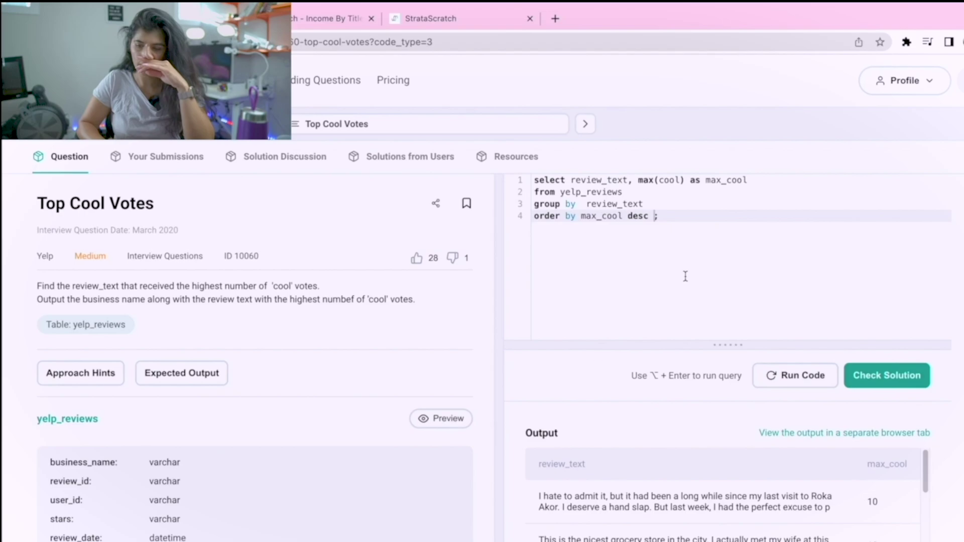
scroll(716, 455, "down", 2)
scroll(716, 455, "up", 2)
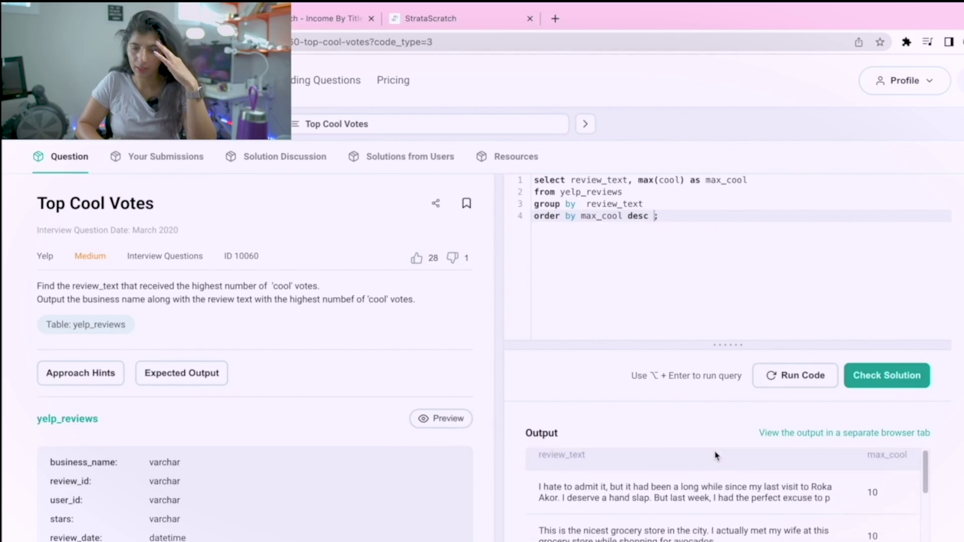
left_click_drag(718, 347, 728, 312)
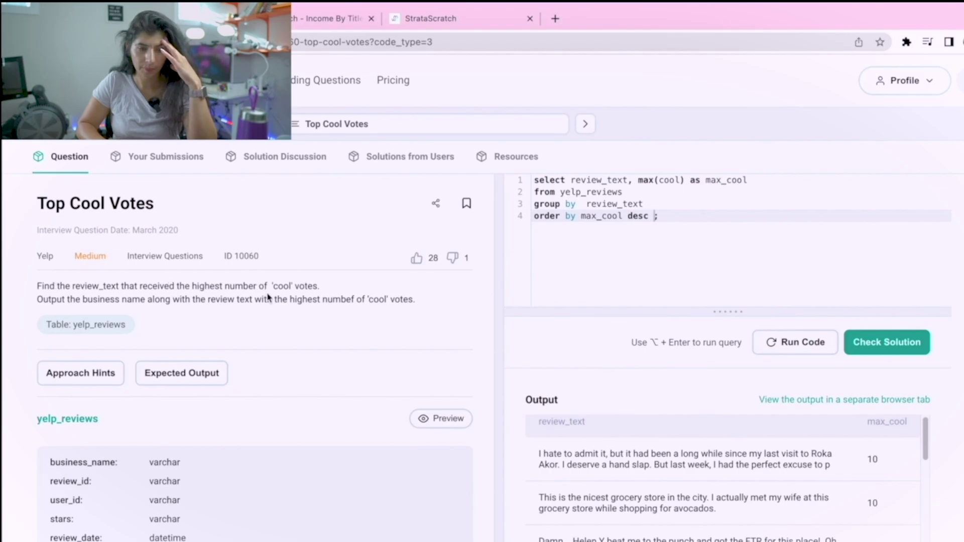
left_click_drag(38, 301, 138, 303)
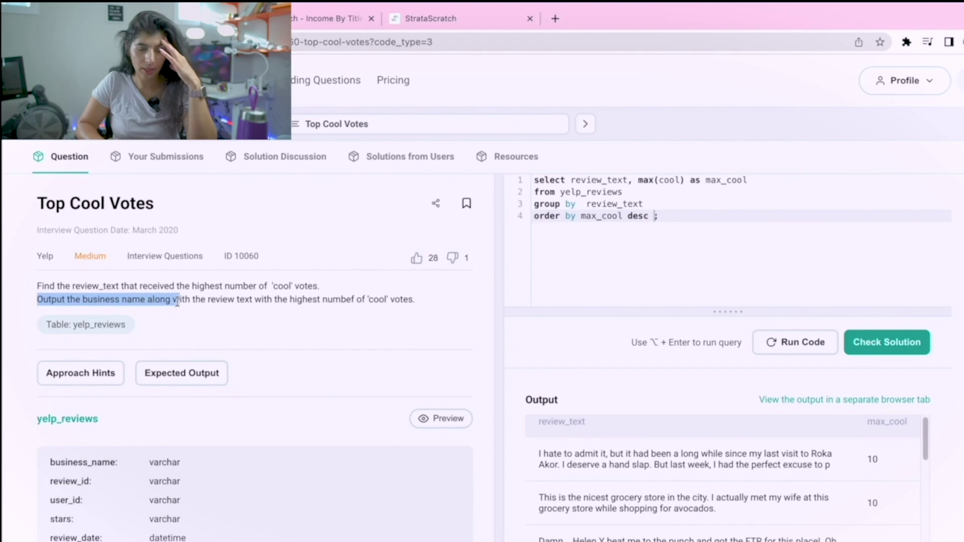
left_click_drag(154, 304, 256, 305)
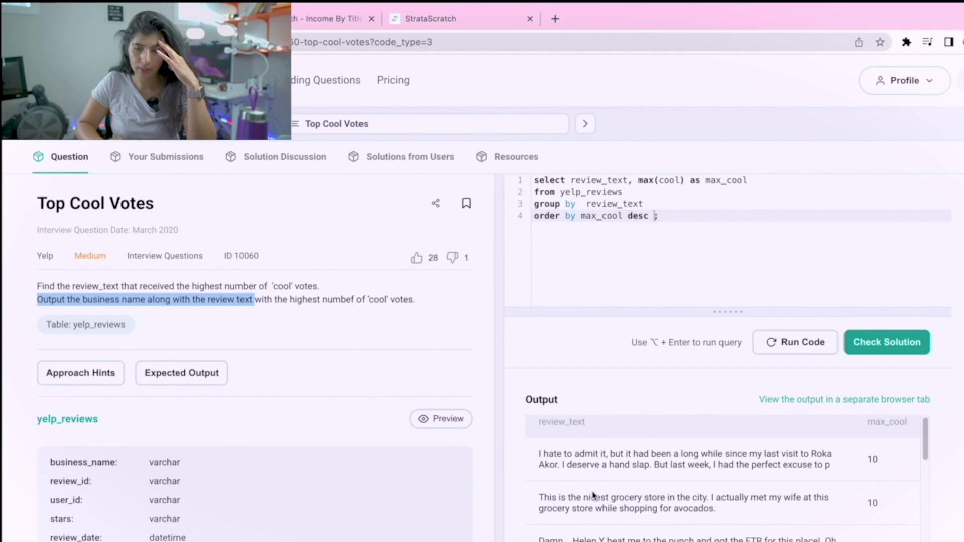
scroll(592, 495, "down", 1)
scroll(593, 494, "up", 1)
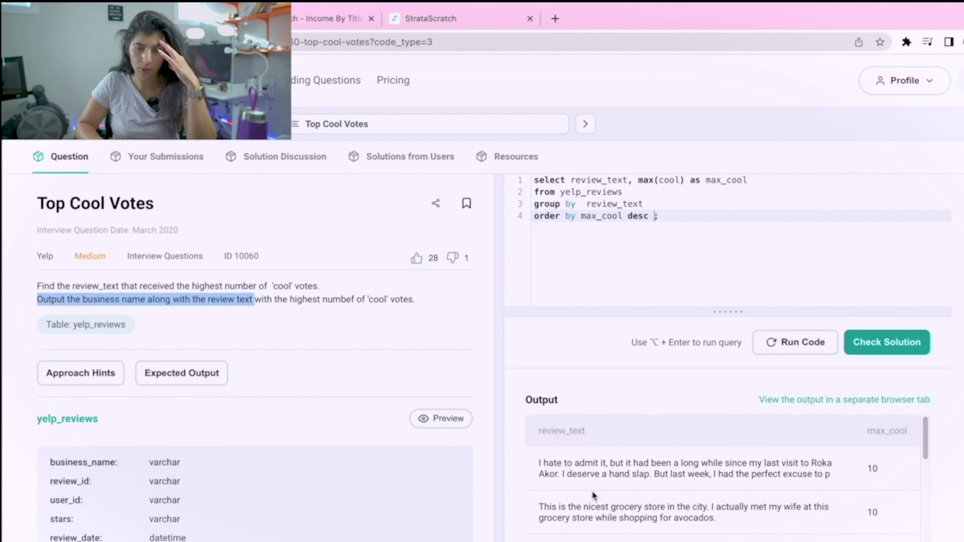
- Wrap the existing query in a 'with cool as ( ... )' CTE
left_click(534, 180)
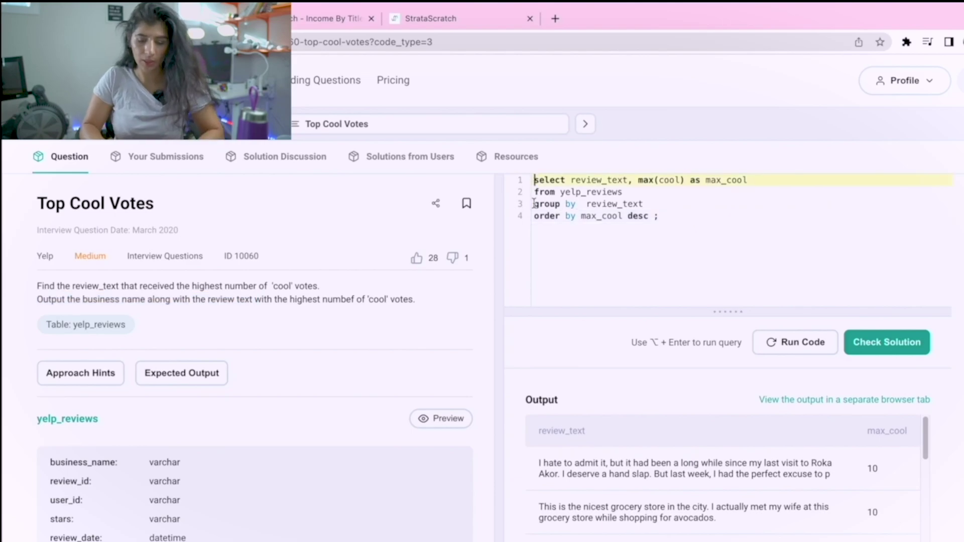
type("with cool")
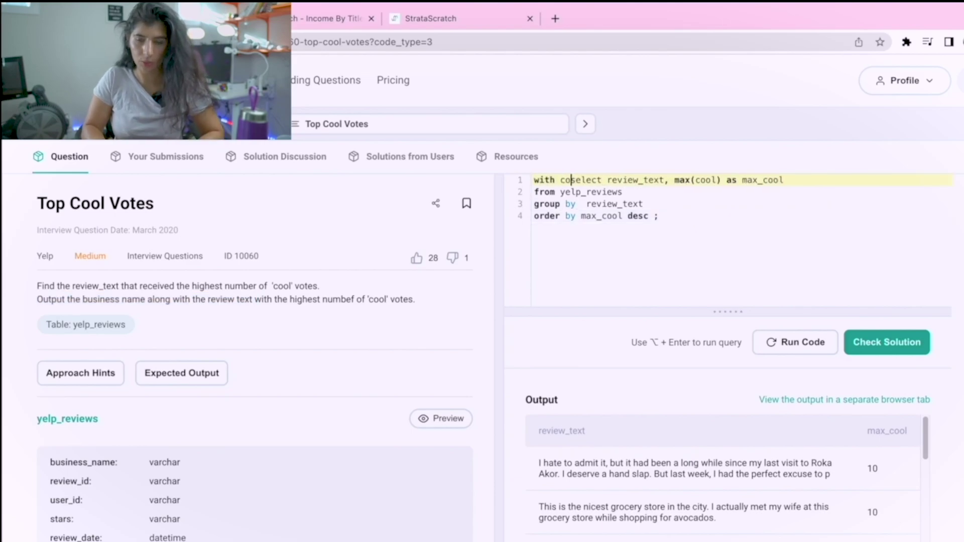
type(" as")
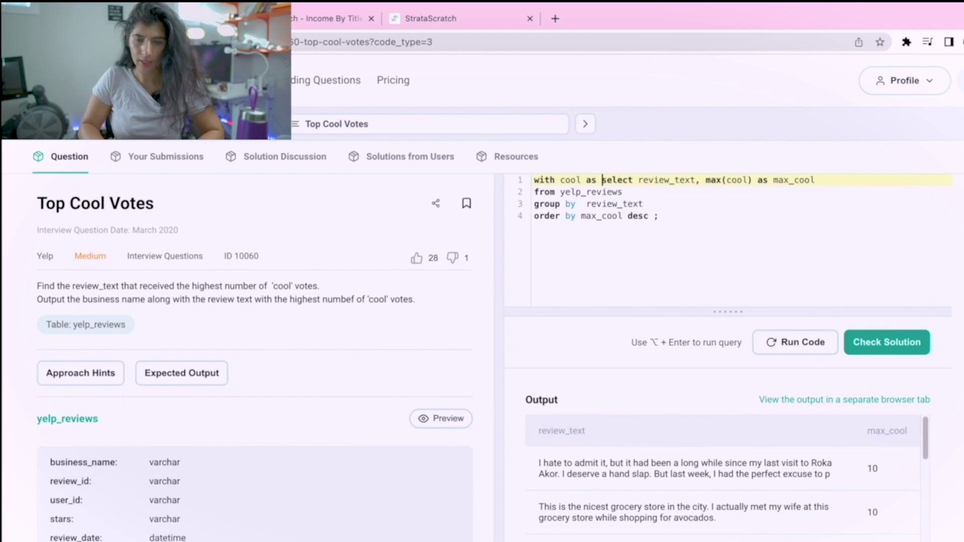
key("Return")
type("(")
left_click(657, 229)
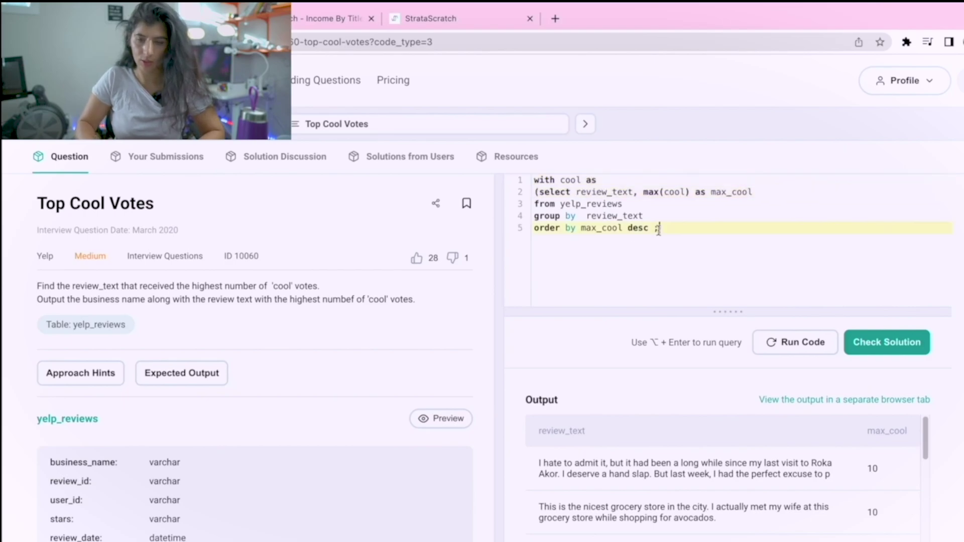
type(")")
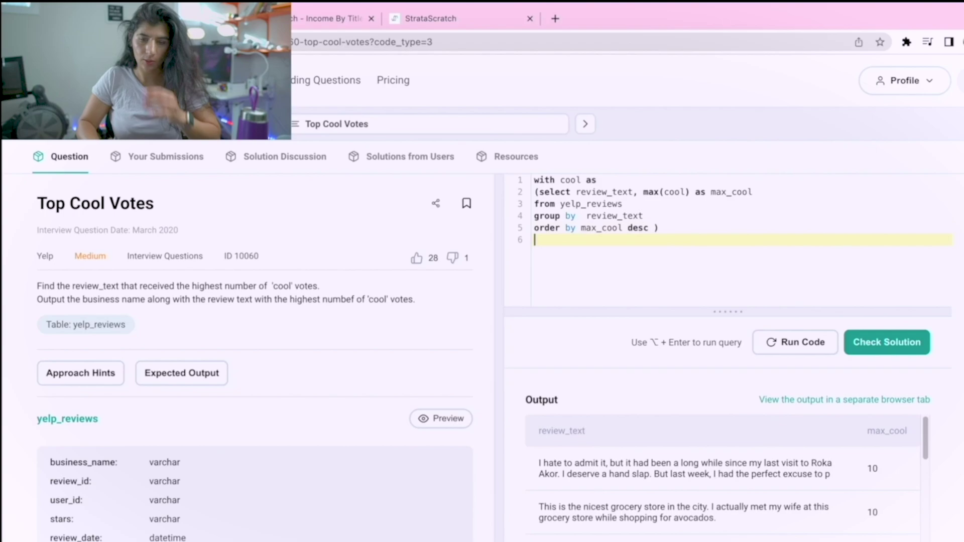
key("Return")
key("Return")
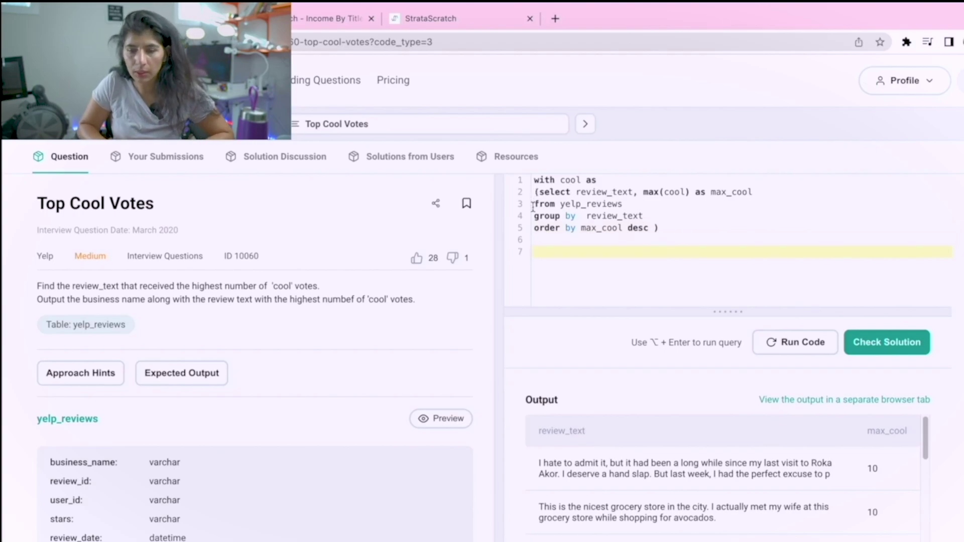
scroll(246, 442, "down", 1)
scroll(245, 442, "down", 1)
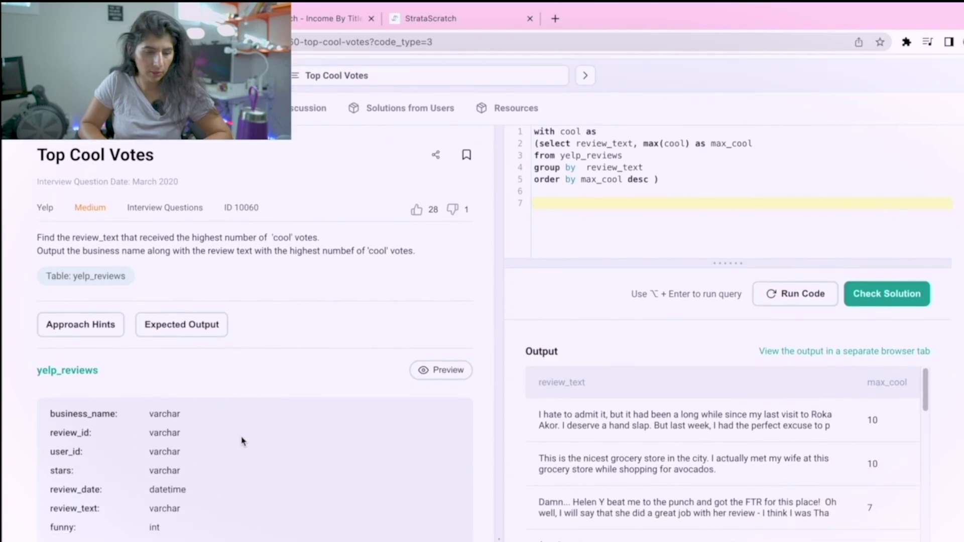
- Add review_id to the CTE's select list and GROUP BY clause
double_click(69, 433)
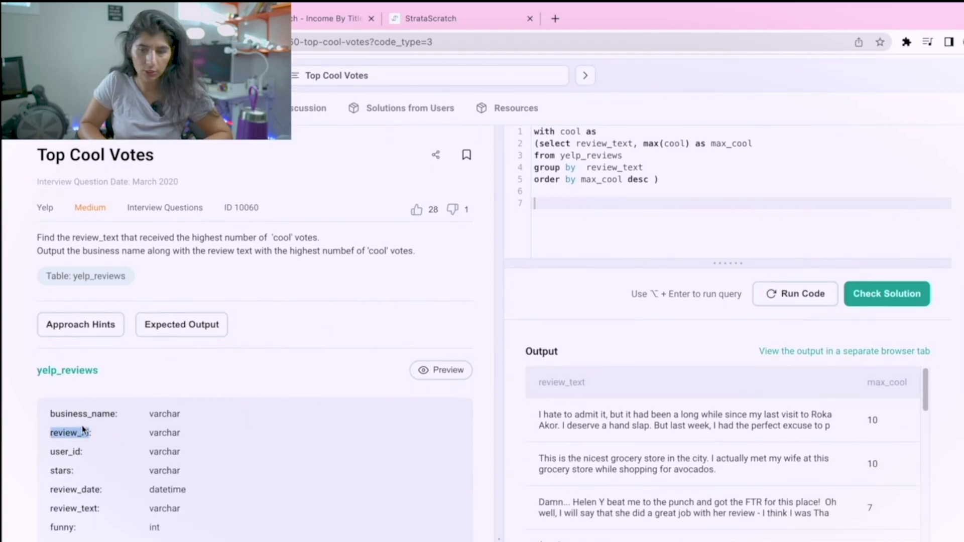
left_click(640, 143)
type("review_id")
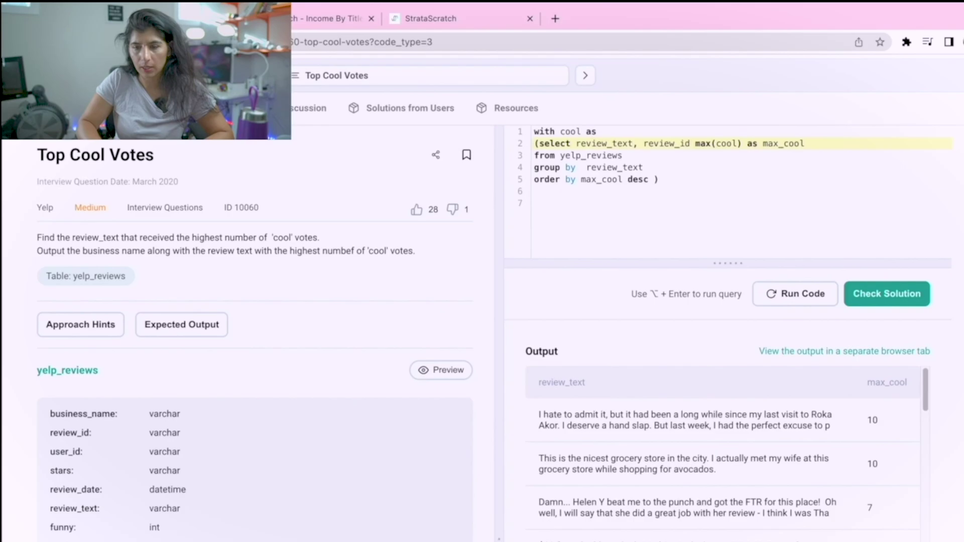
type(",")
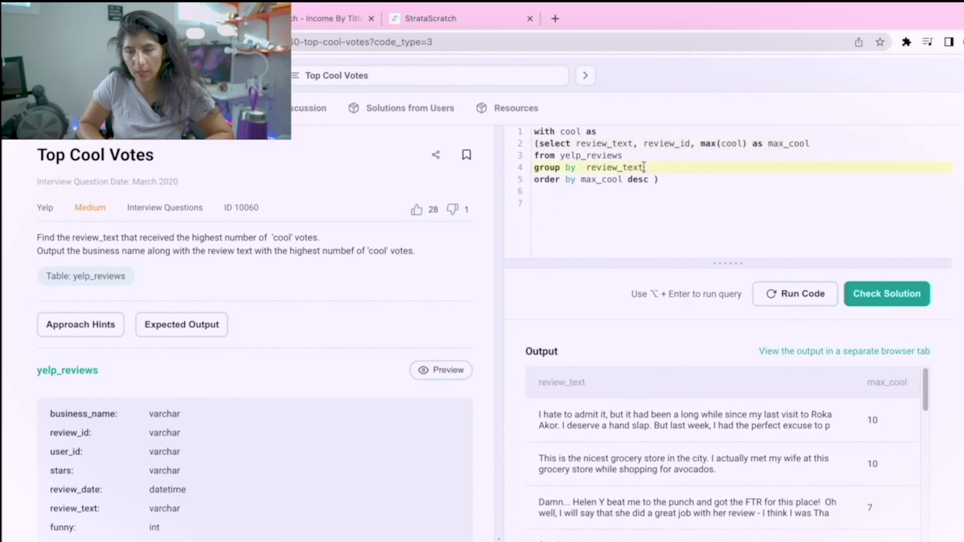
double_click(664, 143)
key("ctrl+c")
left_click(645, 167)
type(",")
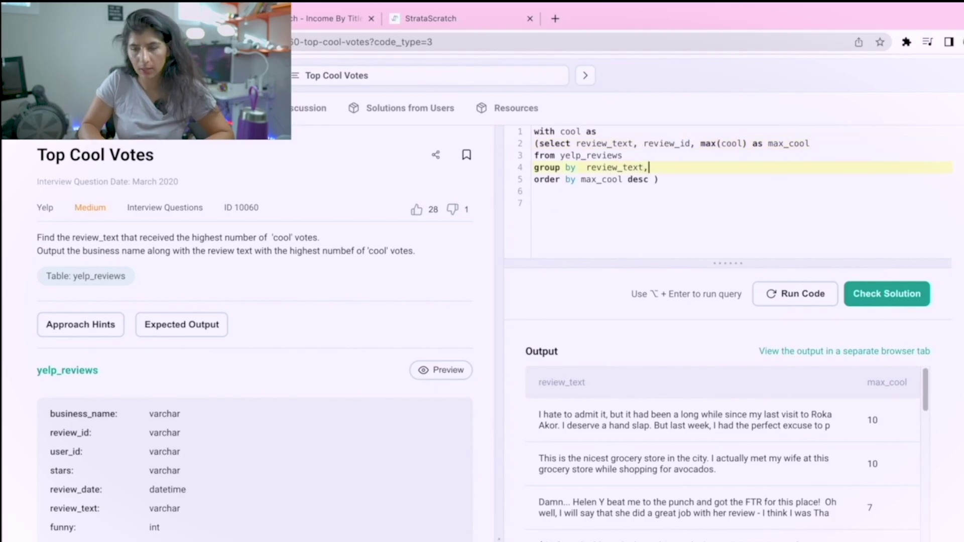
key("ctrl+v")
- Begin an outer 'select ... from cool cc inner join' query below the CTE
left_click(670, 181)
key("Return")
key("Return")
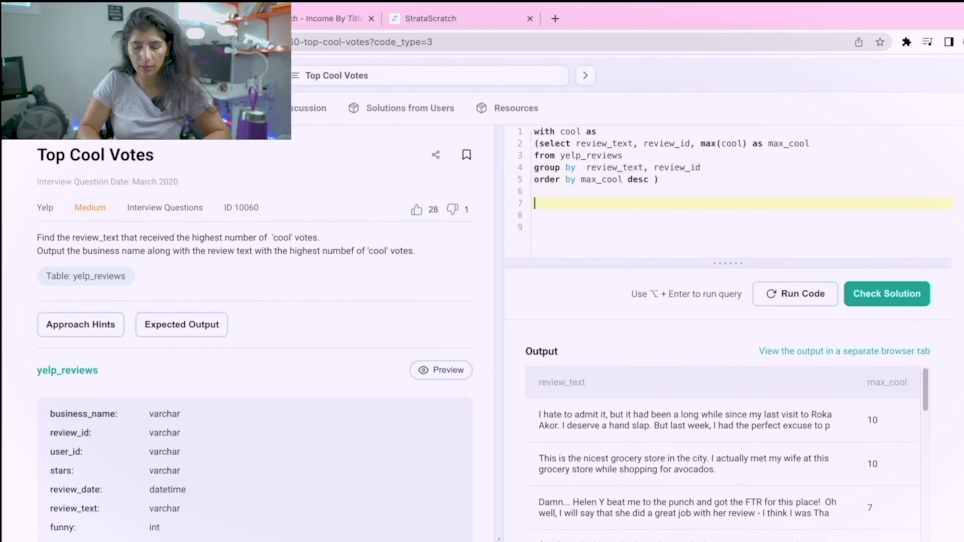
type("selecty")
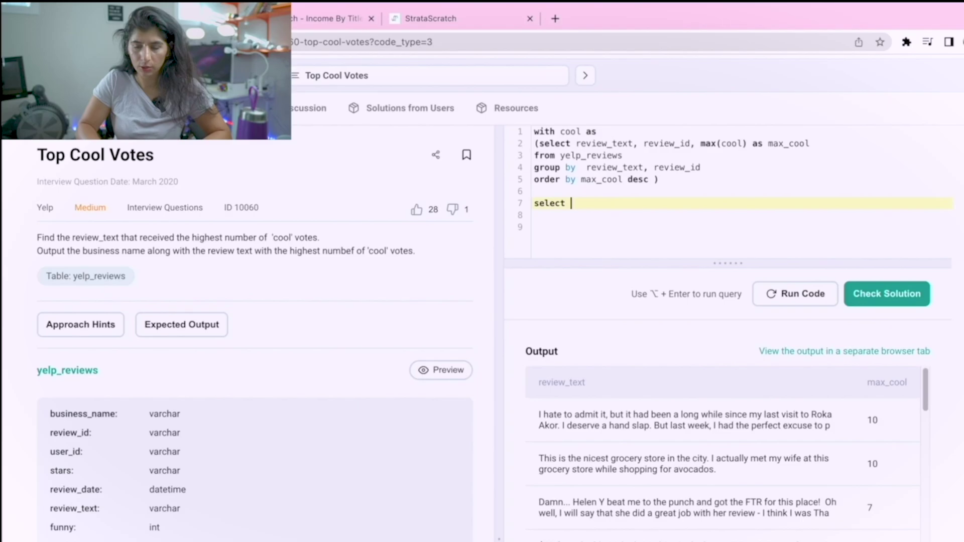
key("Return")
type("cool")
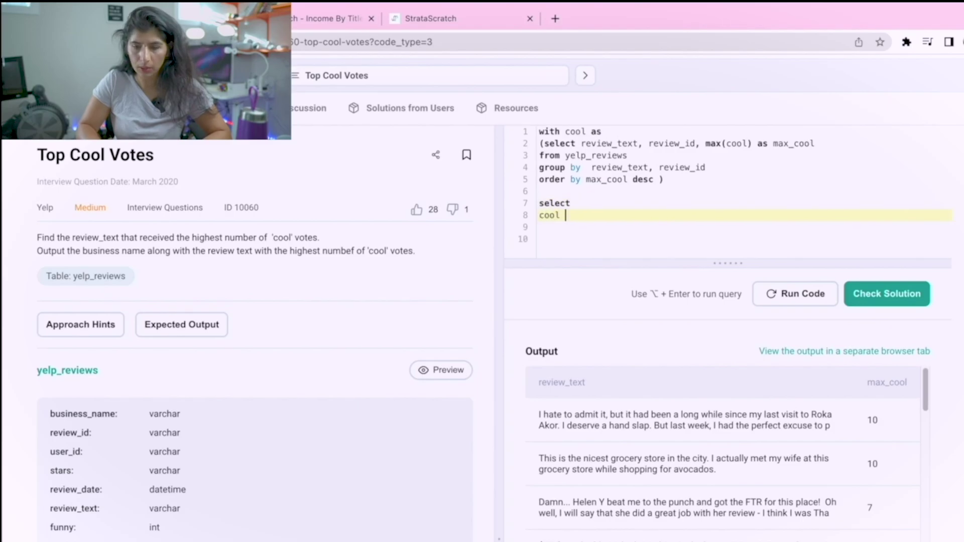
type("lef")
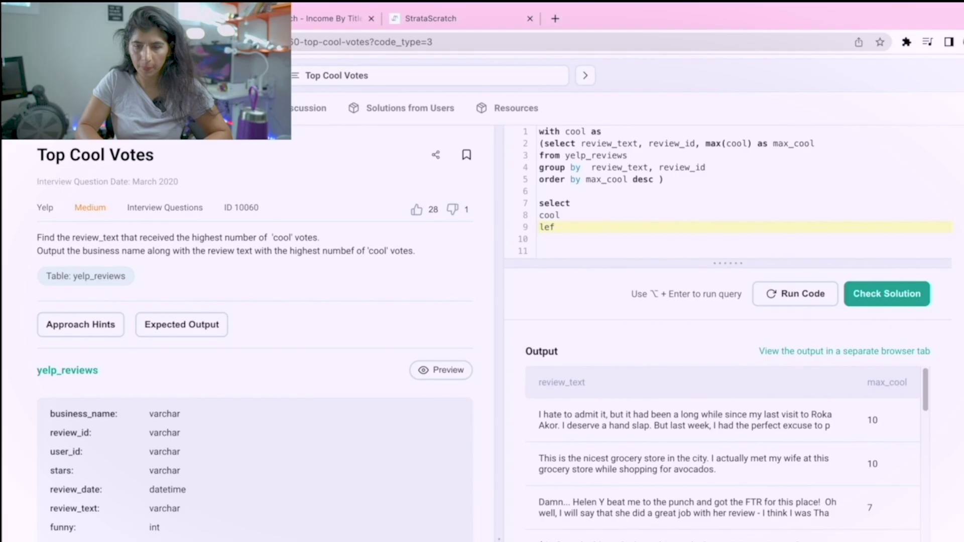
key("BackSpace")
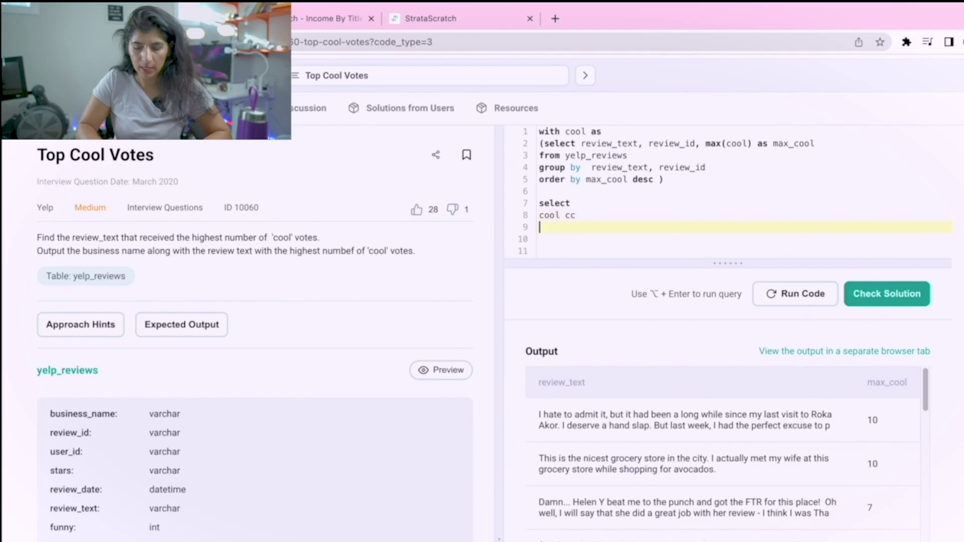
type("inn")
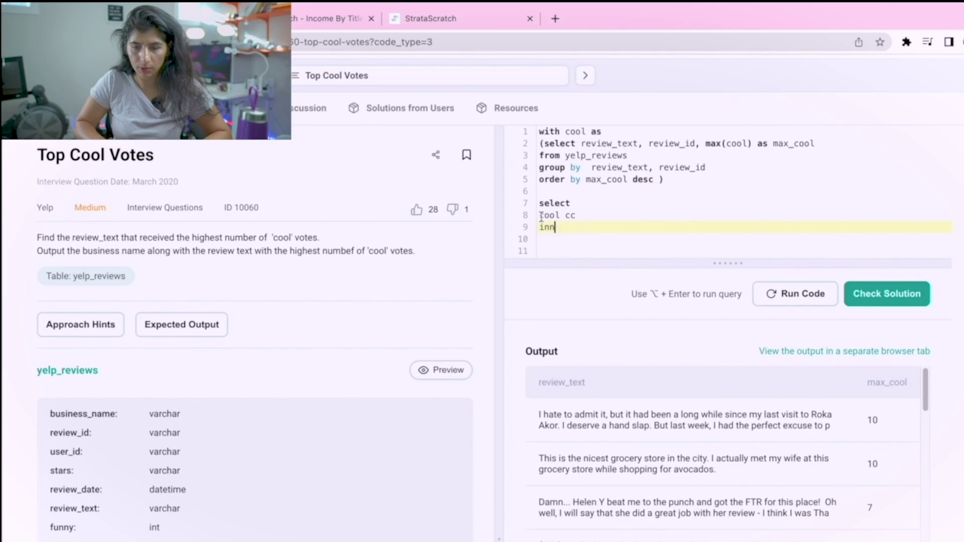
left_click(539, 217)
type("from")
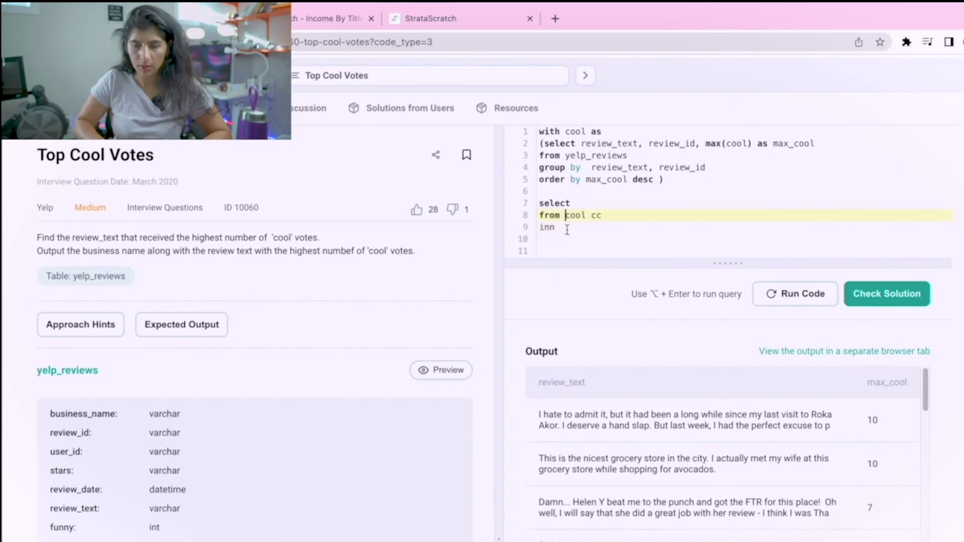
left_click(573, 227)
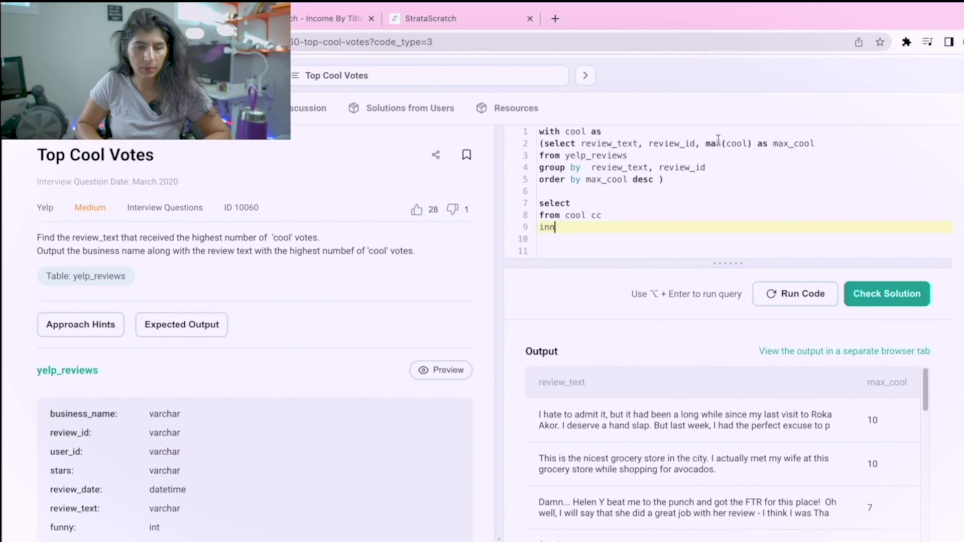
- Preview yelp_reviews, change max to sum, and delete the unfinished cc/inn fragment
left_click(440, 370)
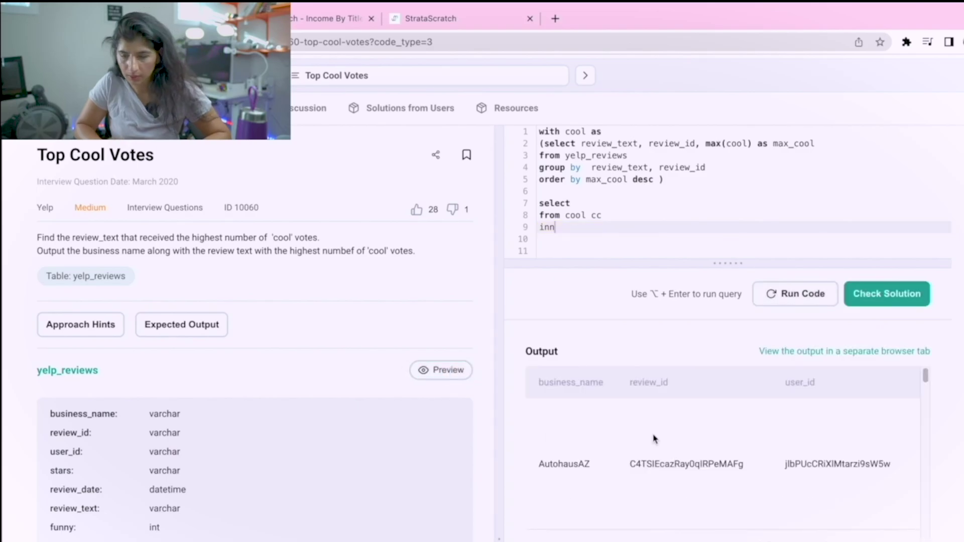
scroll(654, 438, "right", 2)
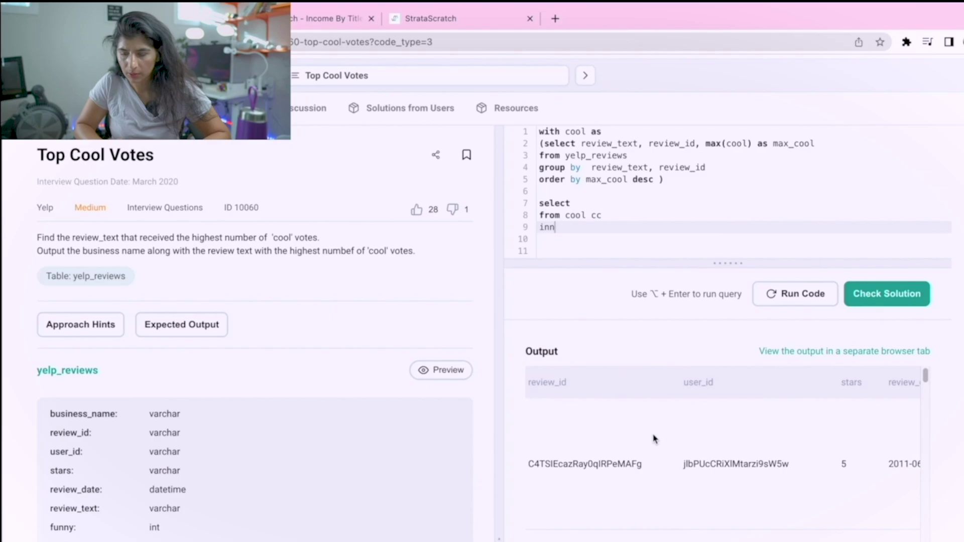
scroll(654, 438, "right", 4)
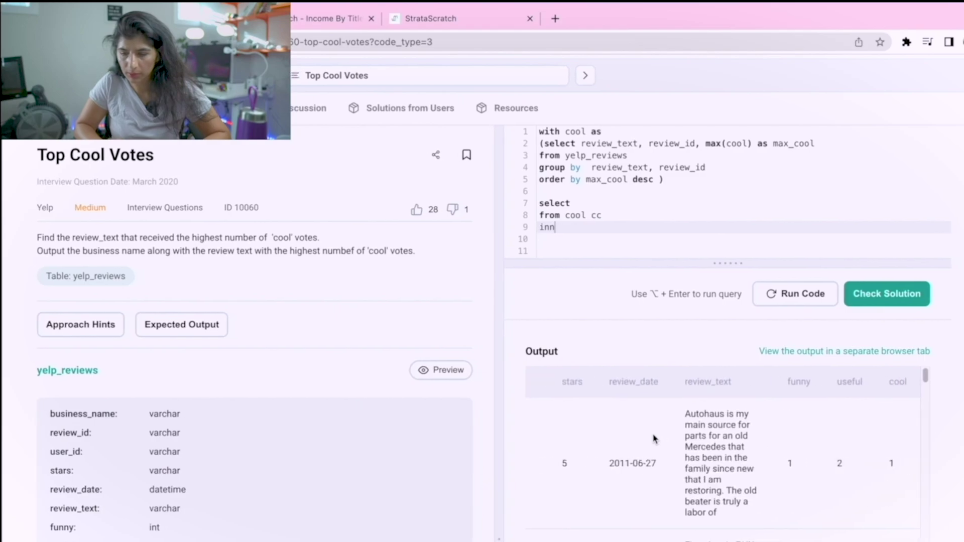
scroll(654, 439, "down", 1)
scroll(653, 438, "down", 1)
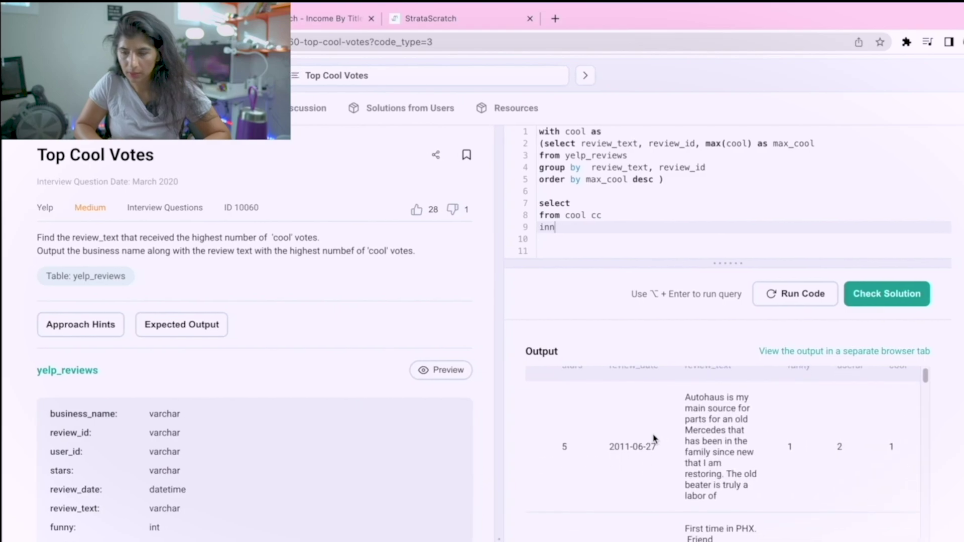
scroll(653, 438, "down", 3)
scroll(654, 438, "down", 2)
scroll(654, 438, "up", 6)
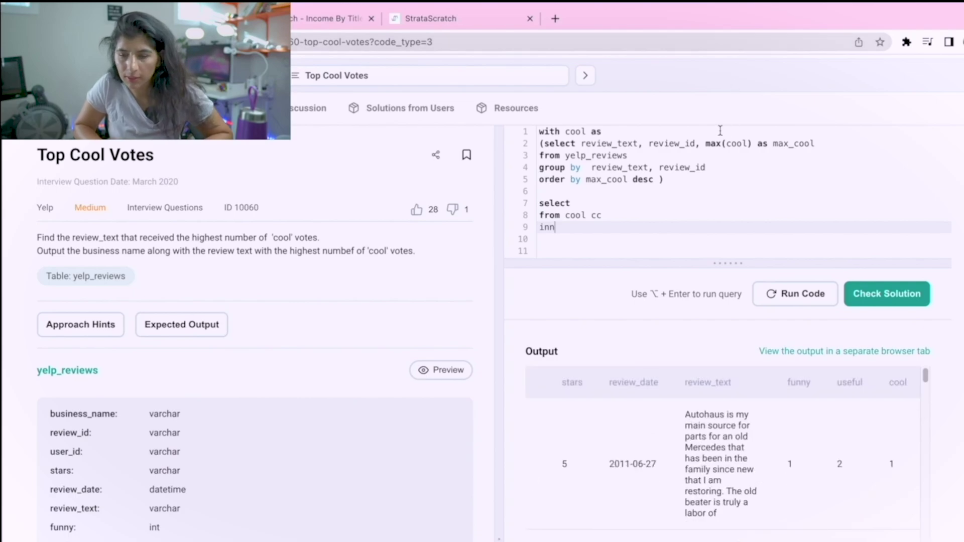
double_click(713, 143)
type("sum")
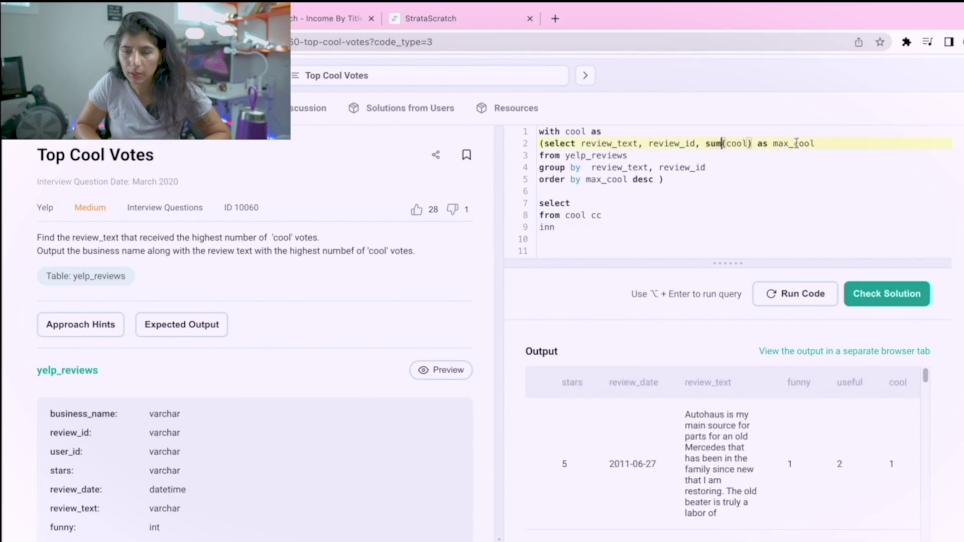
left_click(678, 183)
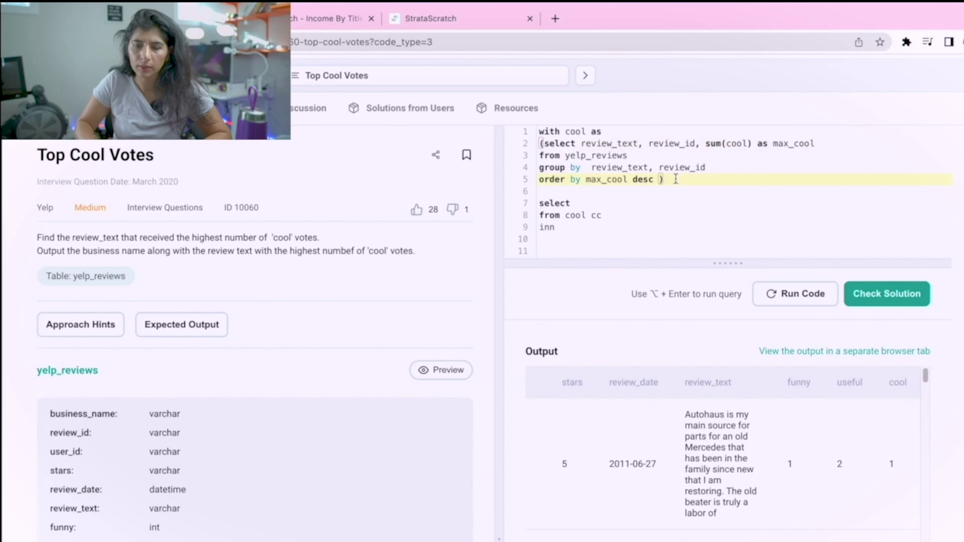
left_click_drag(568, 228, 587, 216)
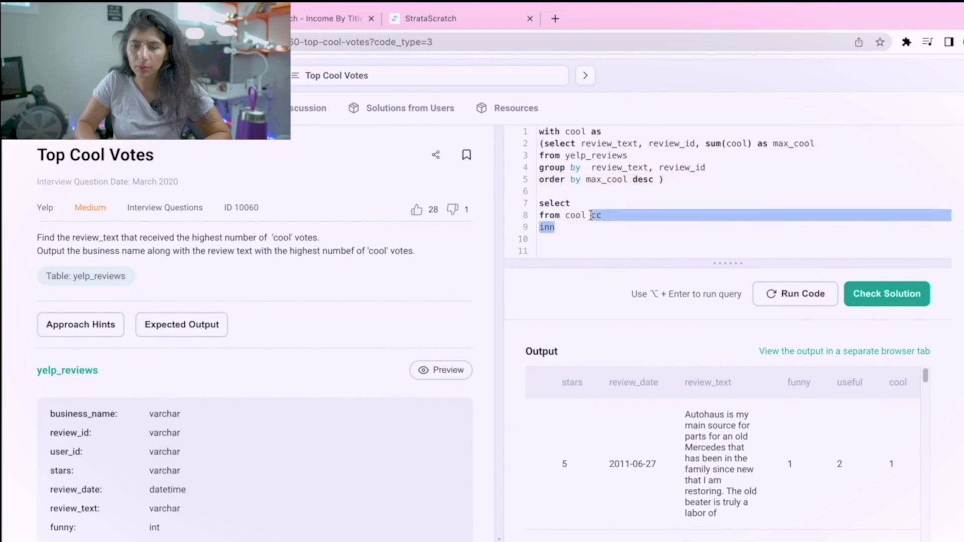
key("BackSpace")
left_click(791, 296)
- Remove the CTE's ORDER BY line and run 'select * from cool'
left_click_drag(663, 179, 539, 179)
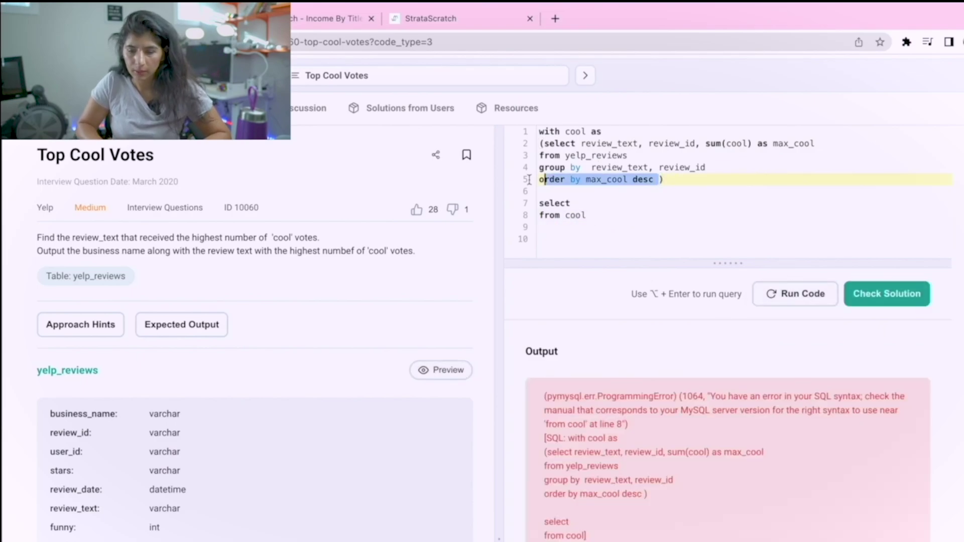
key("BackSpace")
key("BackSpace")
type(")")
left_click(791, 296)
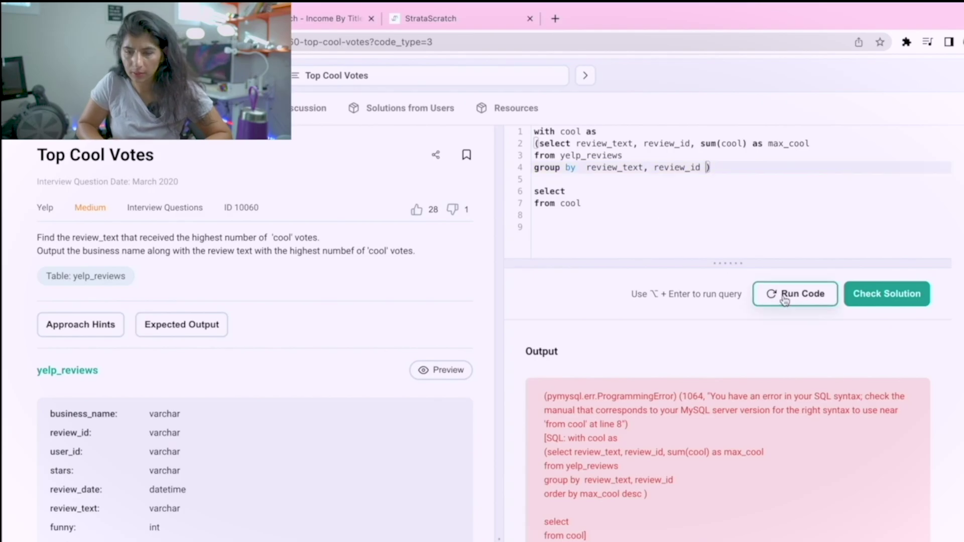
left_click(608, 195)
type("*")
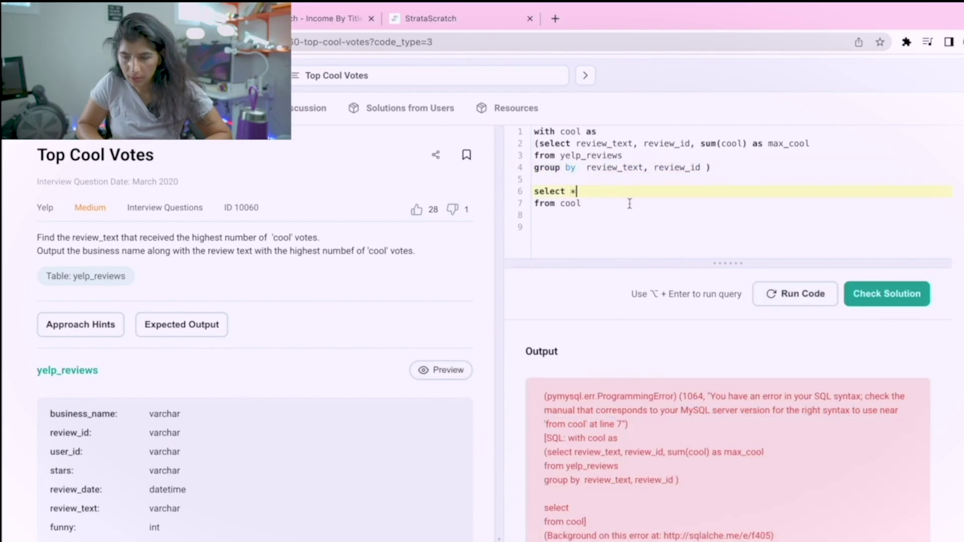
left_click(794, 294)
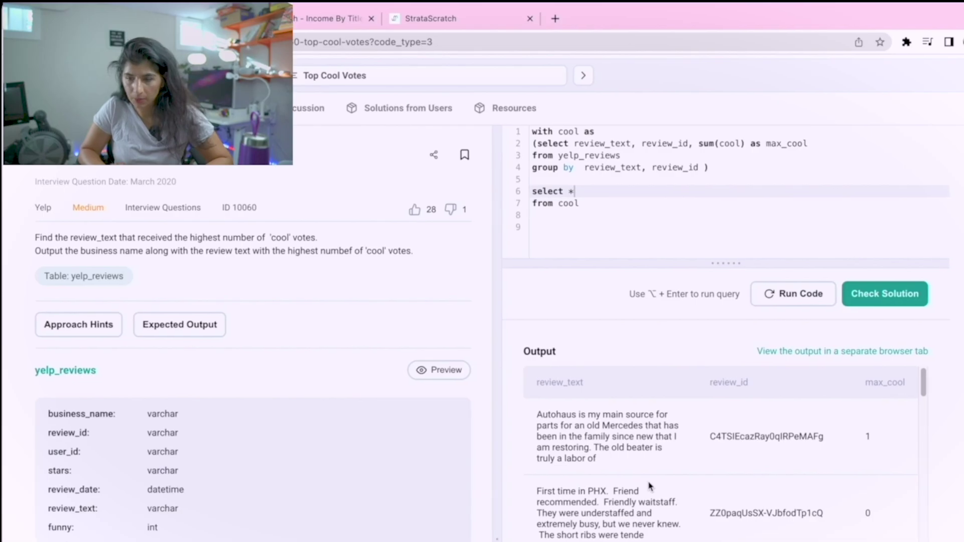
scroll(649, 486, "down", 5)
scroll(649, 487, "down", 3)
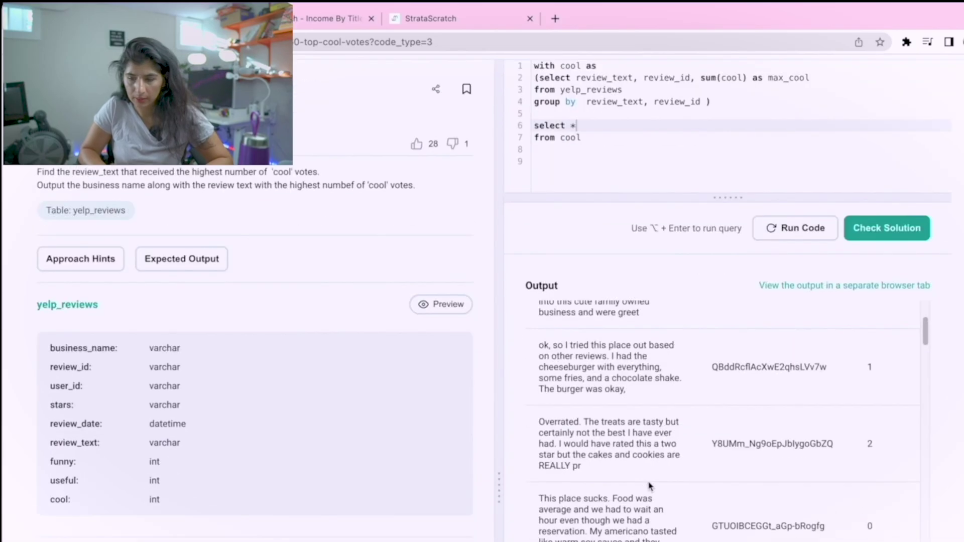
scroll(649, 487, "down", 2)
scroll(754, 391, "up", 6)
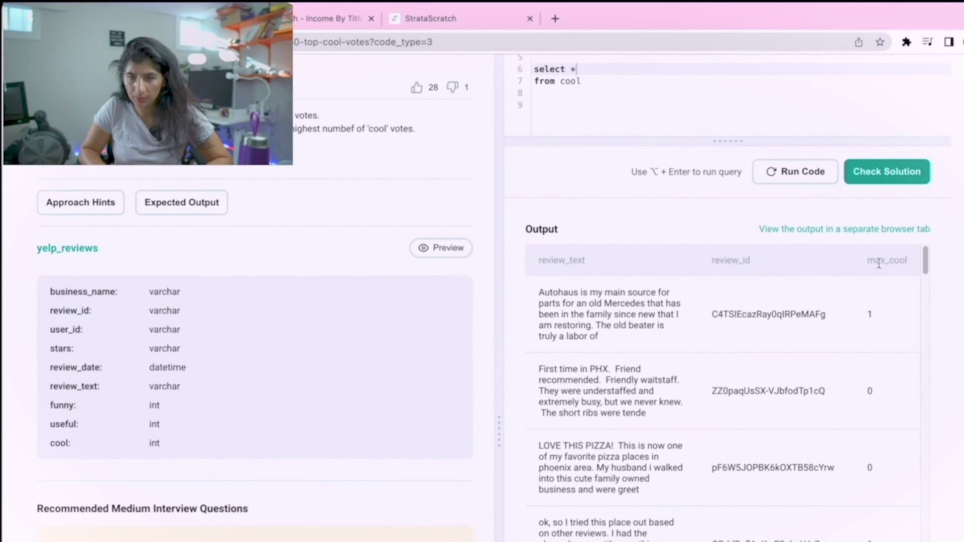
scroll(878, 263, "up", 5)
- Add 'order by max_cool desc' to the outer query and run it
left_click(596, 260)
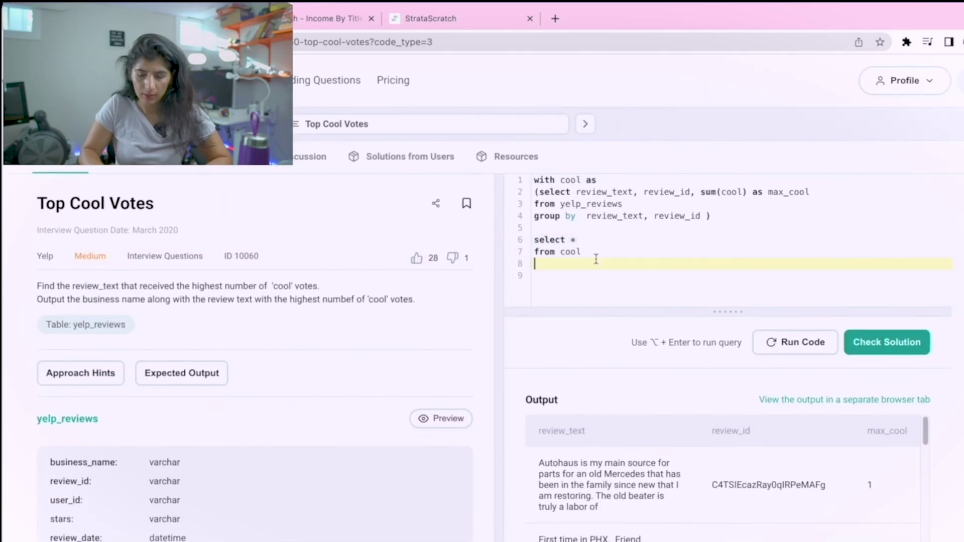
type("order by")
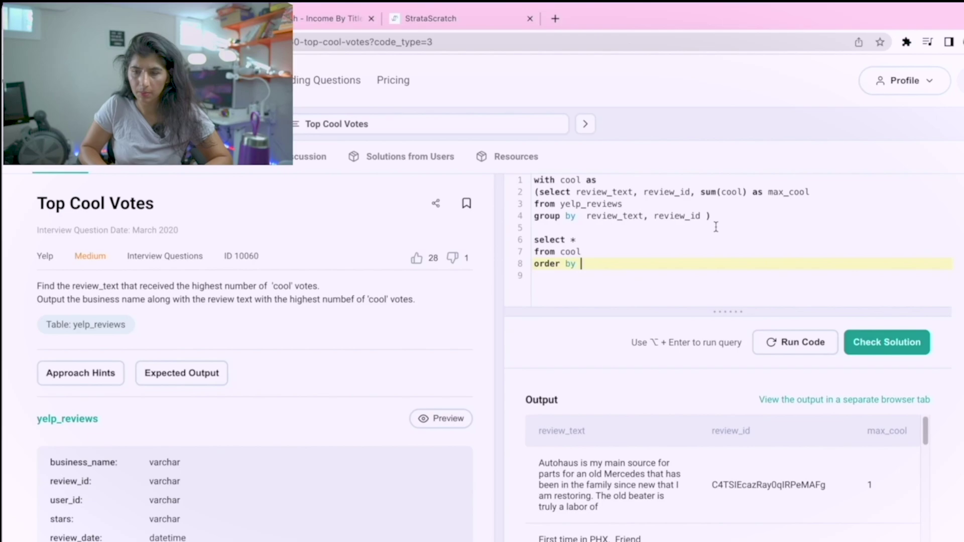
double_click(773, 192)
key("ctrl+c")
left_click(585, 264)
key("ctrl+v")
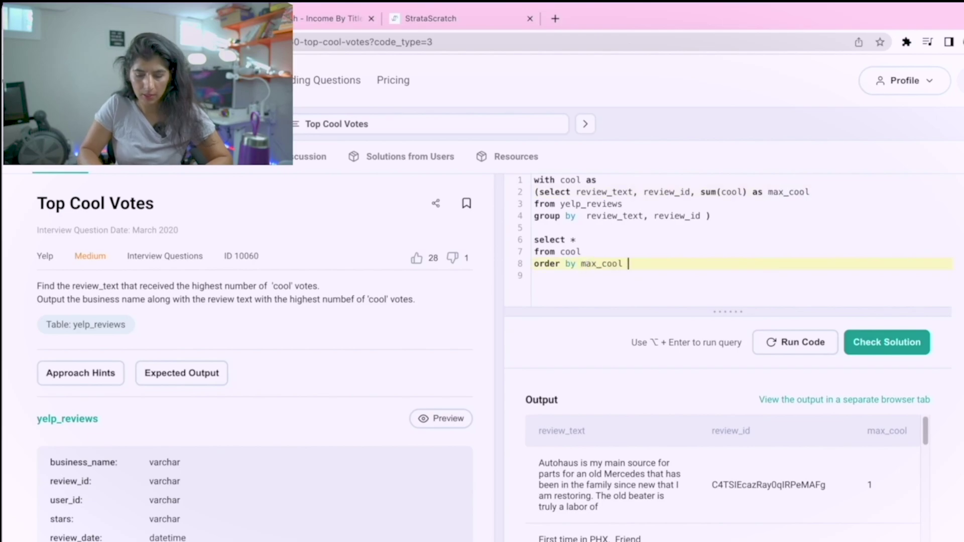
type("sc ;")
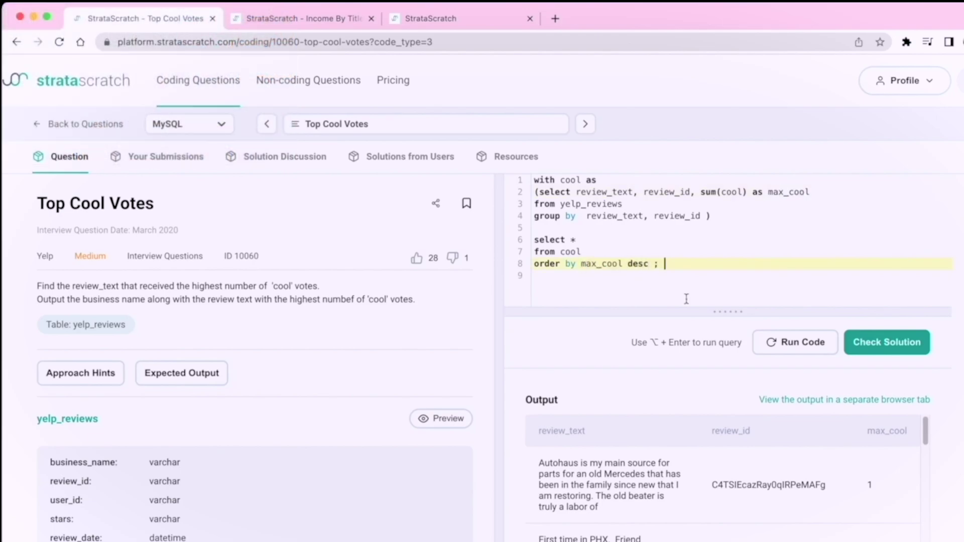
left_click(795, 342)
scroll(640, 460, "down", 1)
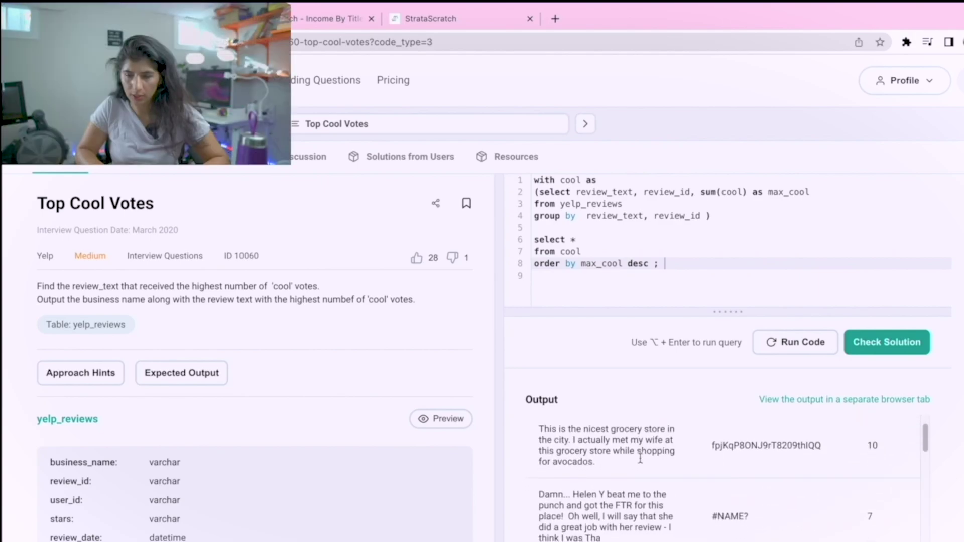
scroll(640, 459, "down", 2)
scroll(641, 455, "up", 3)
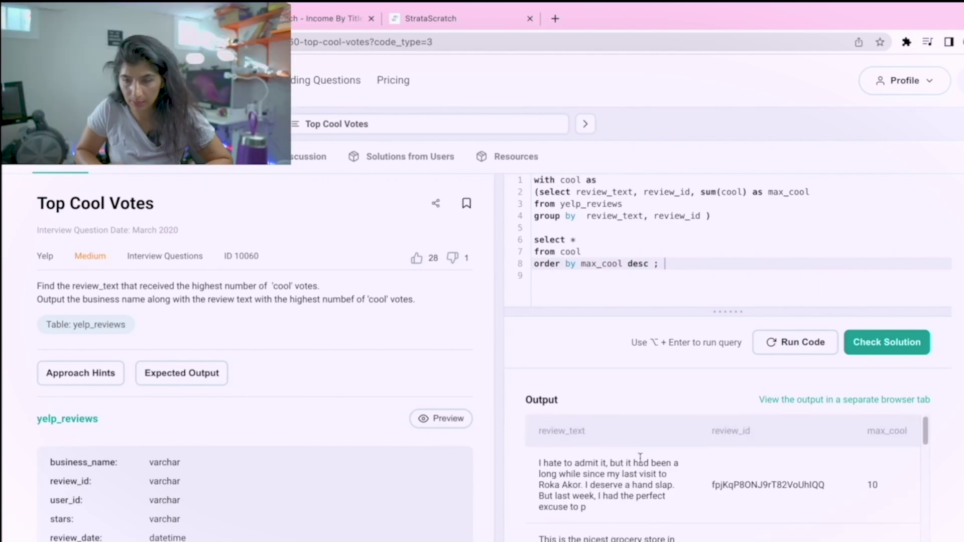
- Rename the CTE's max_cool alias to cool_vote
left_click(789, 193)
key("ctrl+shift+Left")
key("BackSpace")
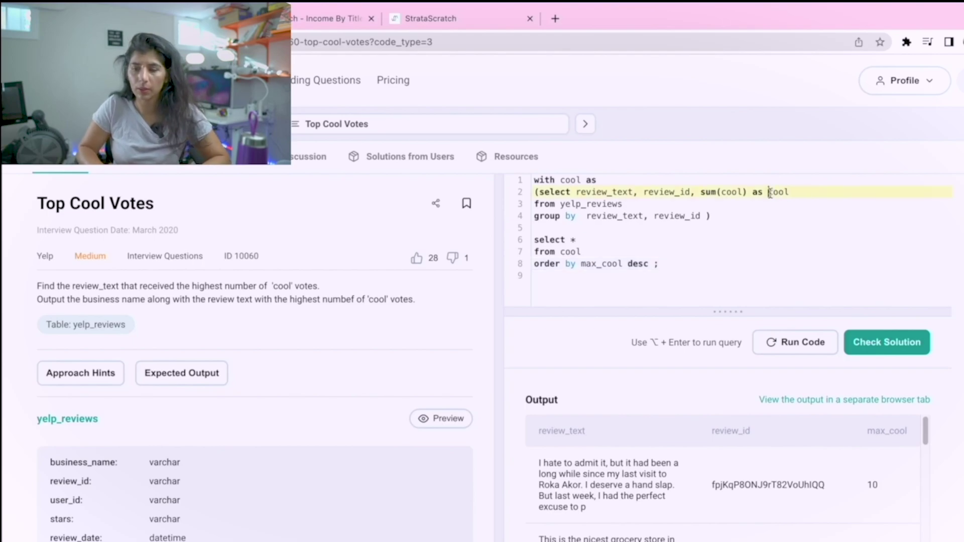
key("End")
type("_vote")
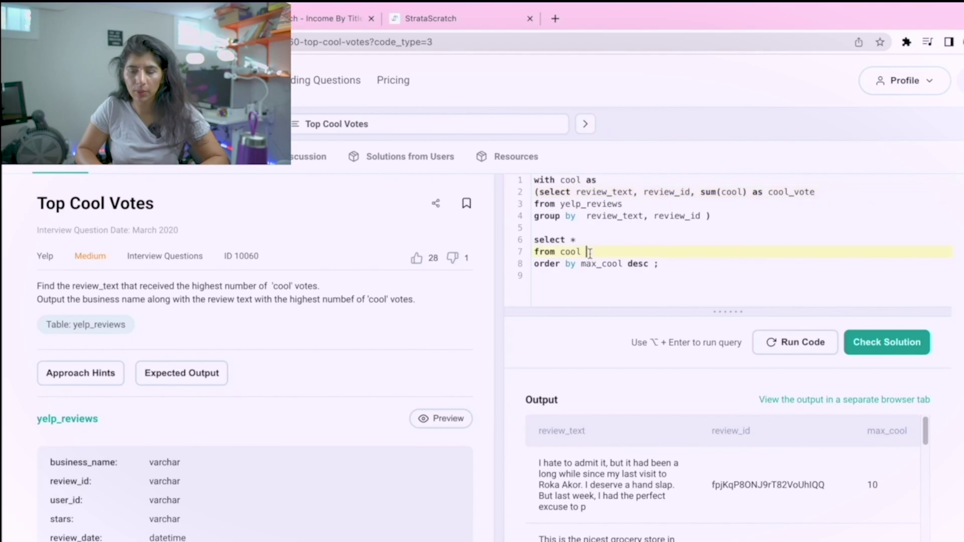
- Add an inner join from cool to yelp_reviews
double_click(570, 252)
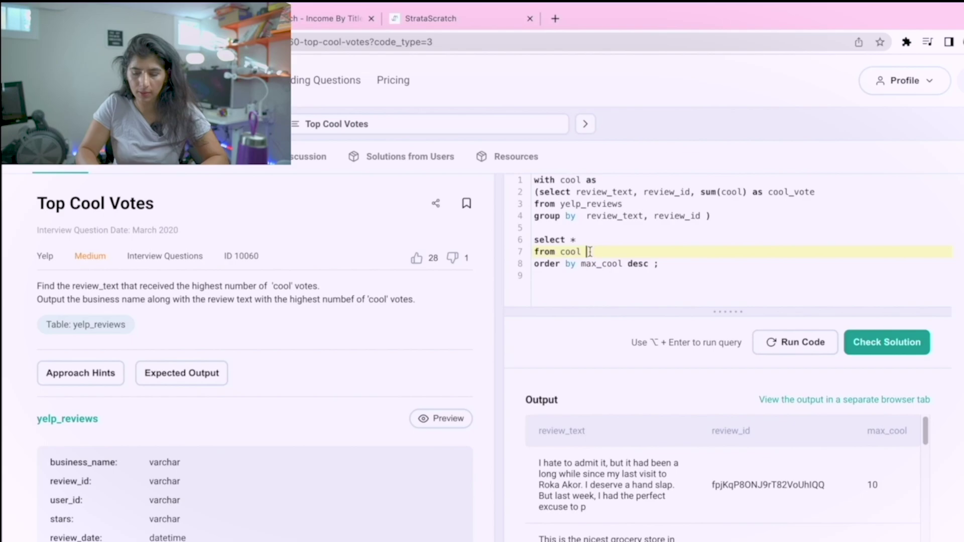
type("cc")
key("Return")
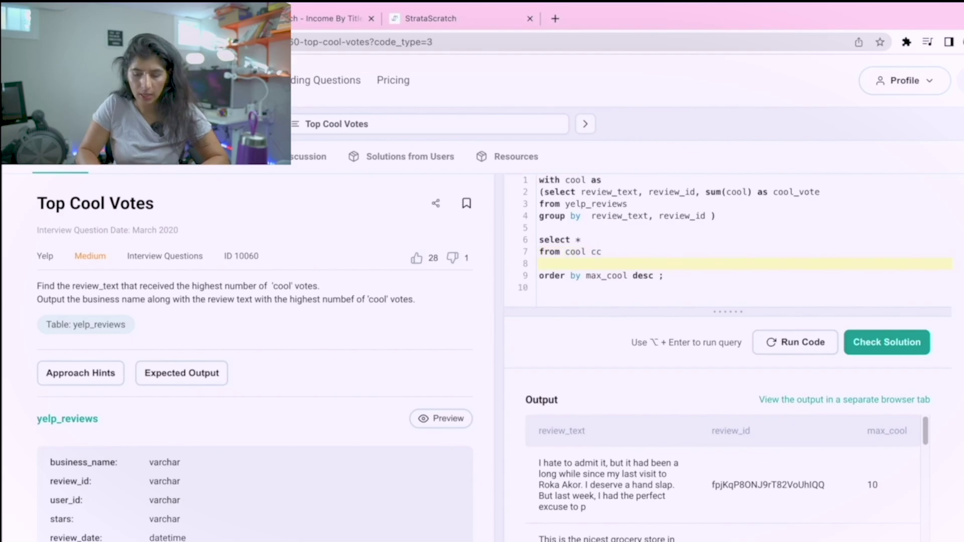
type("left ")
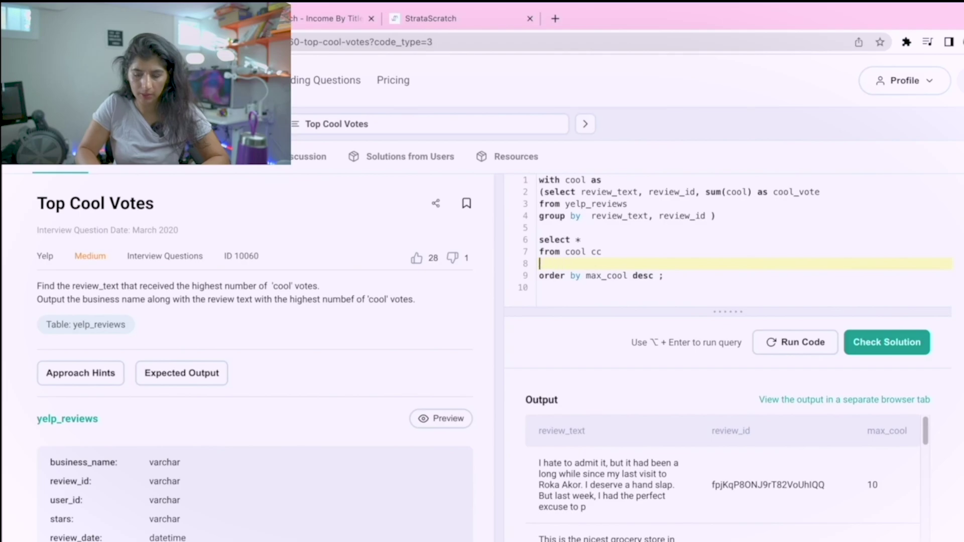
type("iin")
key("BackSpace")
key("BackSpace")
key("BackSpace")
key("BackSpace")
key("BackSpace")
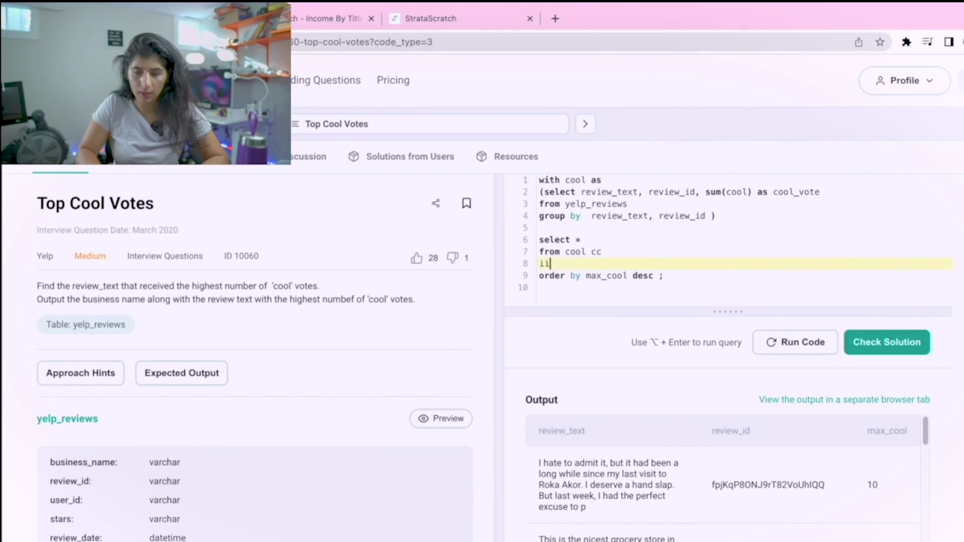
type("nner join")
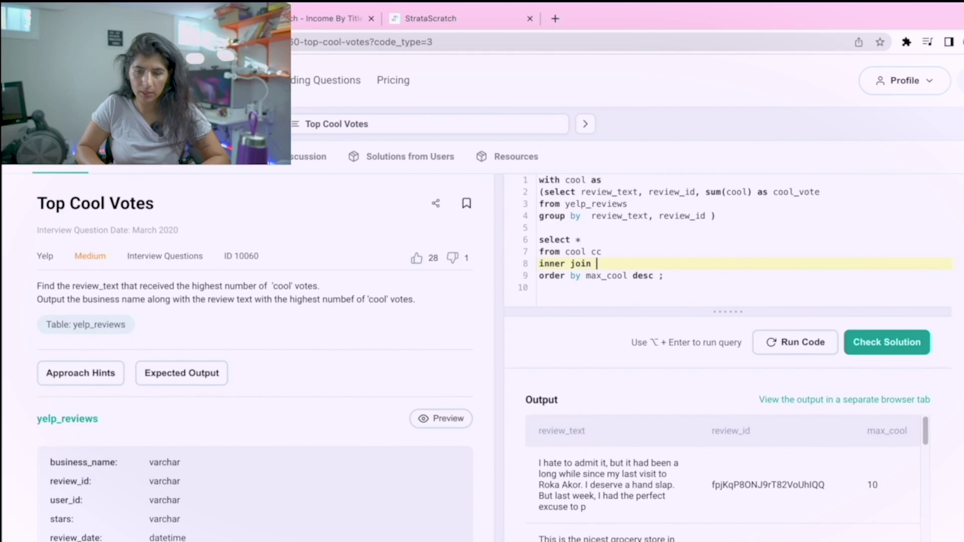
double_click(600, 202)
key("ctrl+c")
left_click(603, 264)
key("ctrl+v")
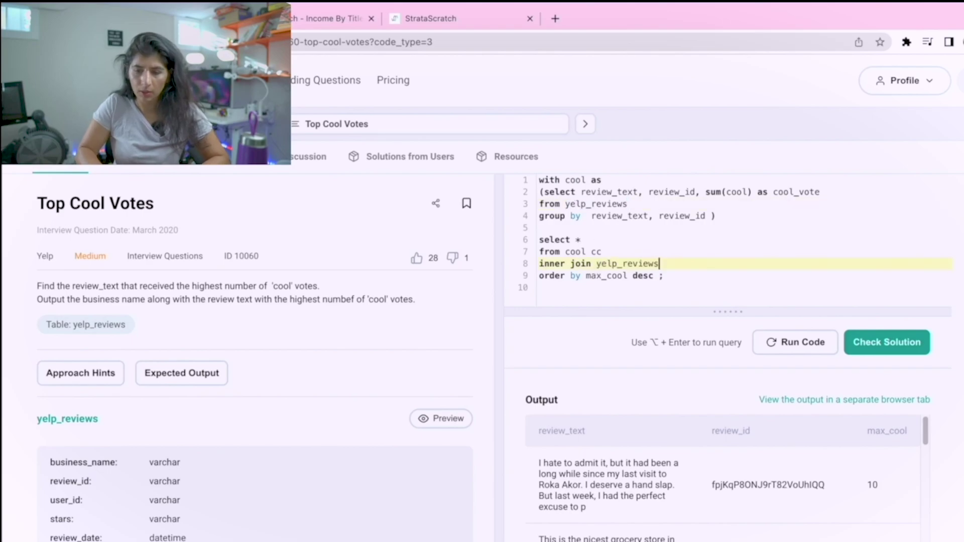
key("BackSpace")
key("BackSpace")
type("yy")
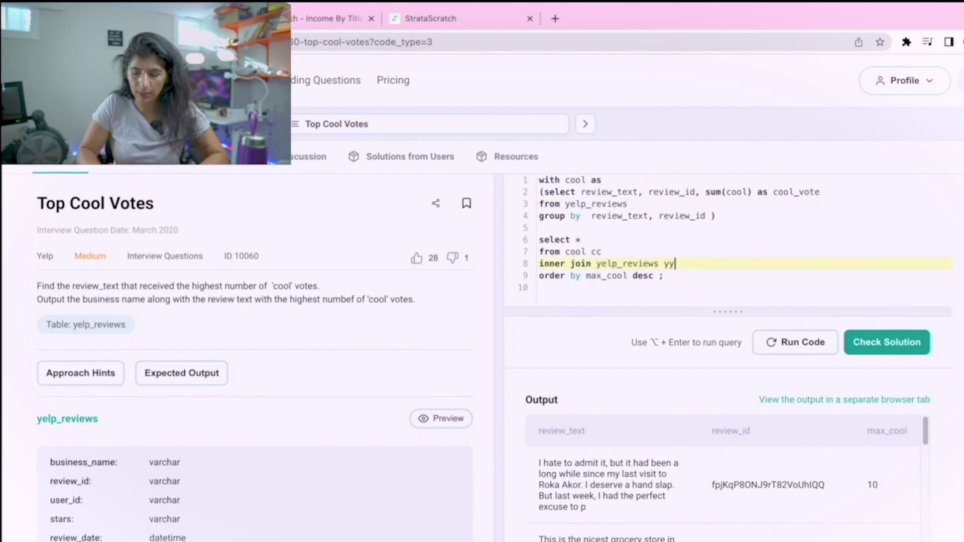
type(" on ")
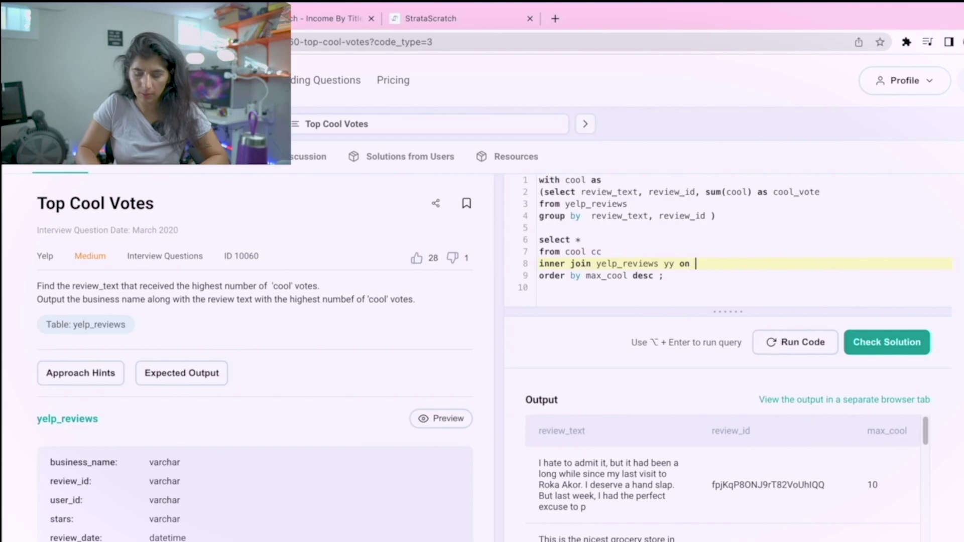
type("cc.")
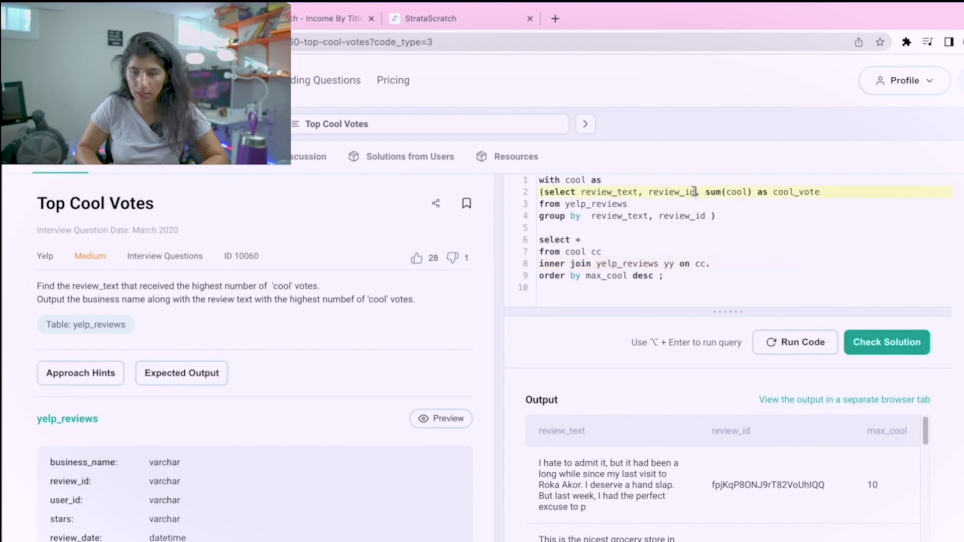
- Join the tables on cc.review_id = yy.review_id
double_click(695, 192)
key("super+c")
left_click(722, 263)
key("super+v")
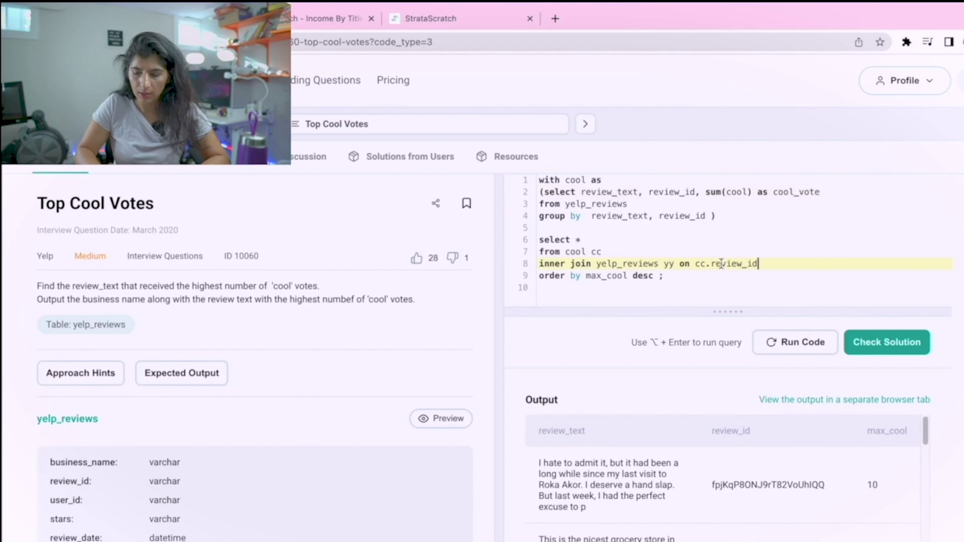
type(" = ")
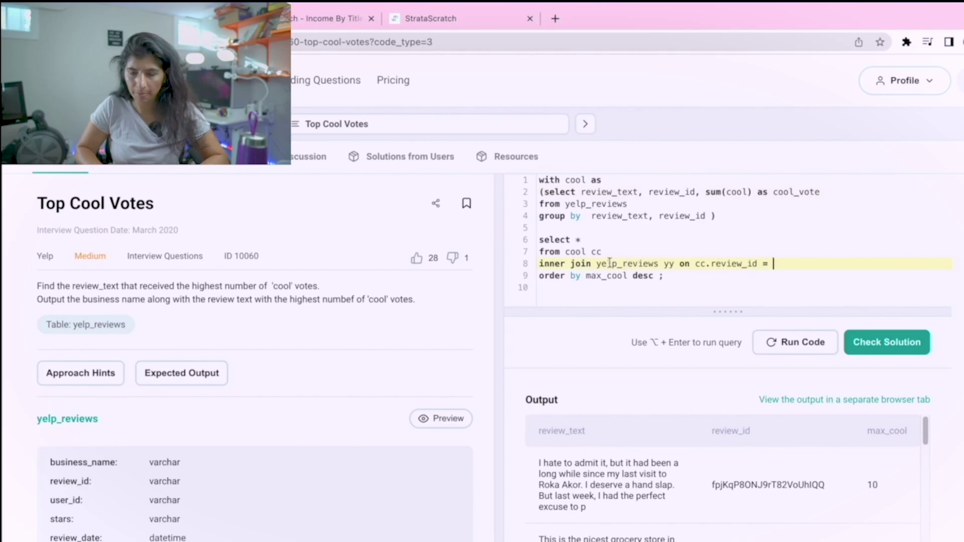
type("yy.")
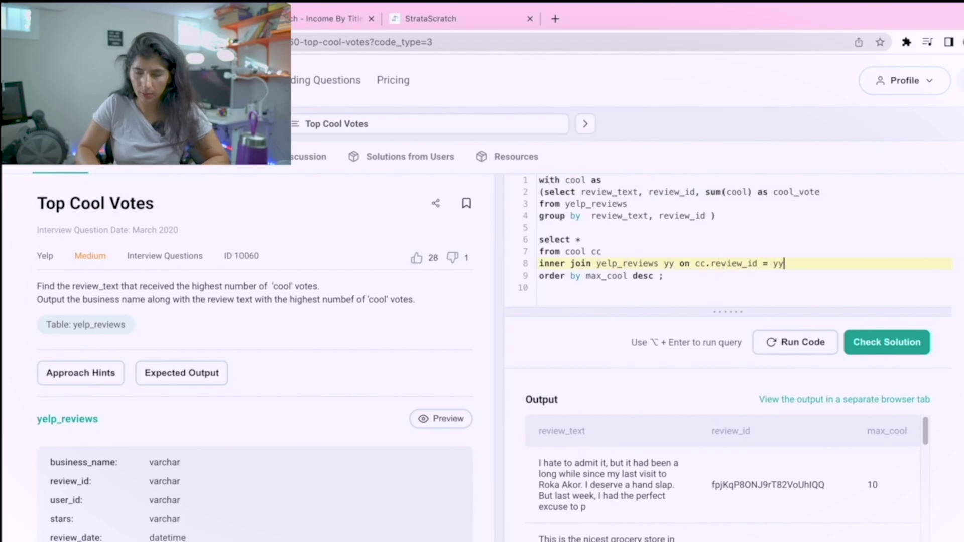
key("super+v")
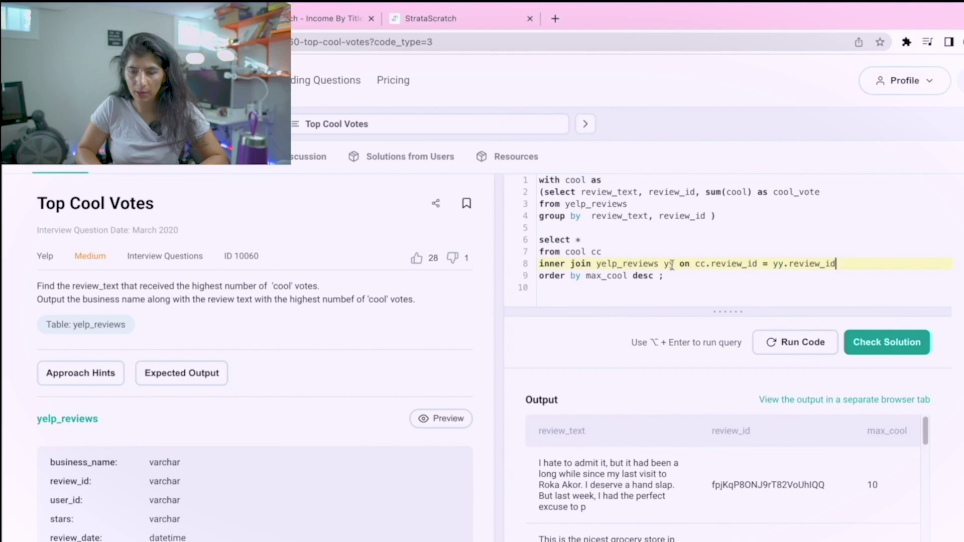
- Replace * in the outer select with yy.business_name
left_click(582, 240)
key("BackSpace")
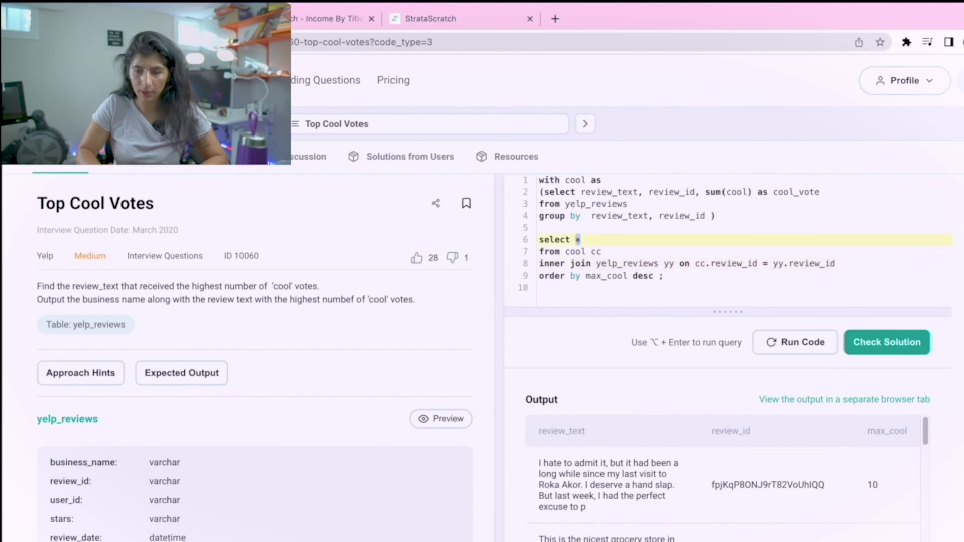
type("yy.")
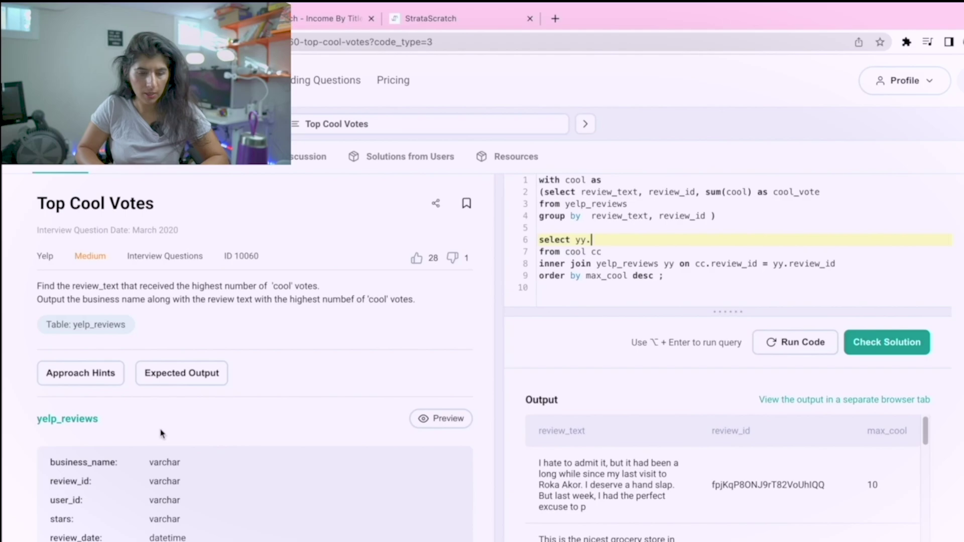
double_click(71, 462)
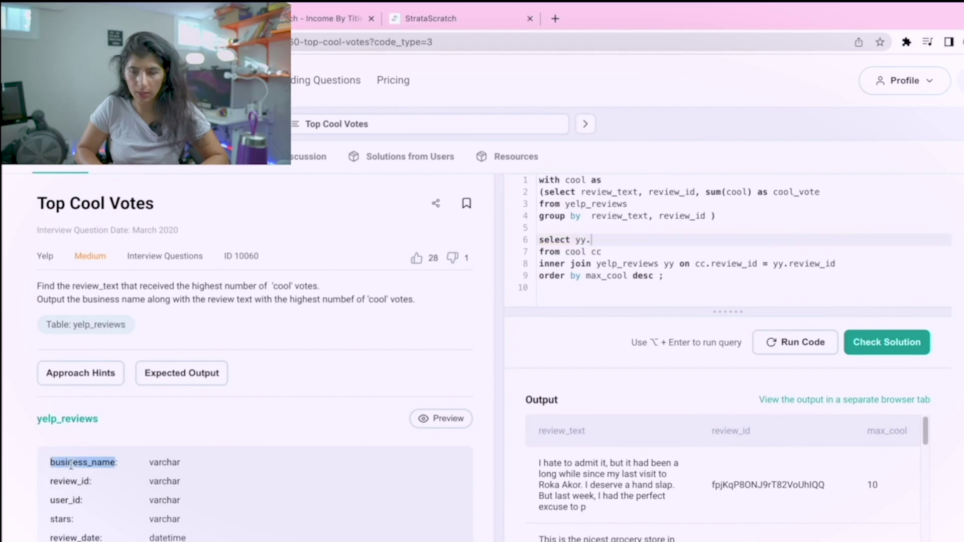
key("ctrl+c")
left_click(595, 240)
key("ctrl+v")
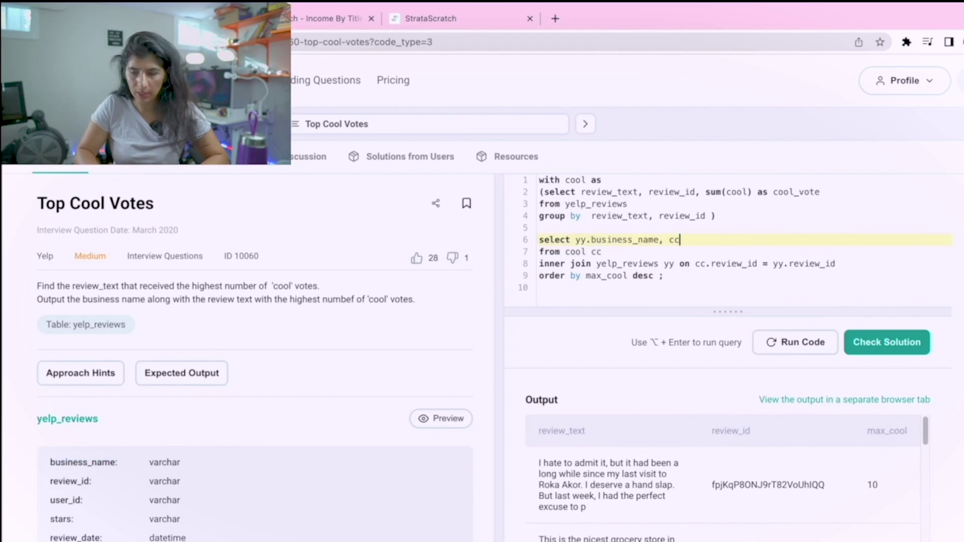
type(".")
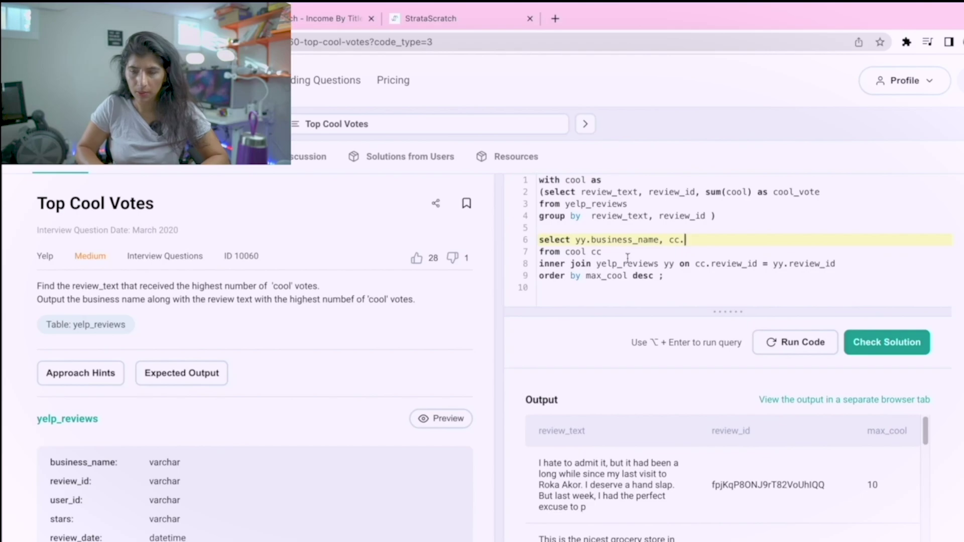
- Add cc.review_text and cc.cool_vote to the outer select list
double_click(620, 191)
key("ctrl+c")
left_click(688, 239)
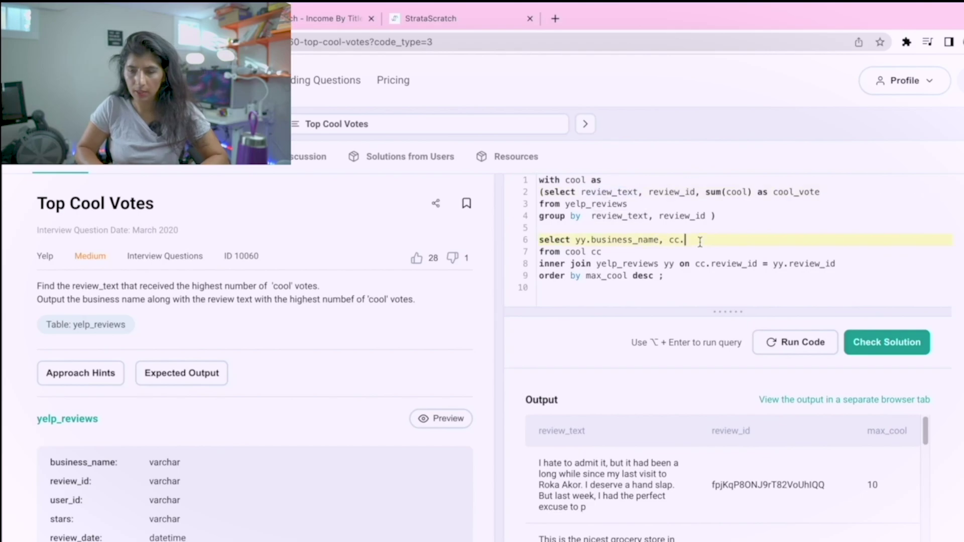
key("ctrl+v")
type(",")
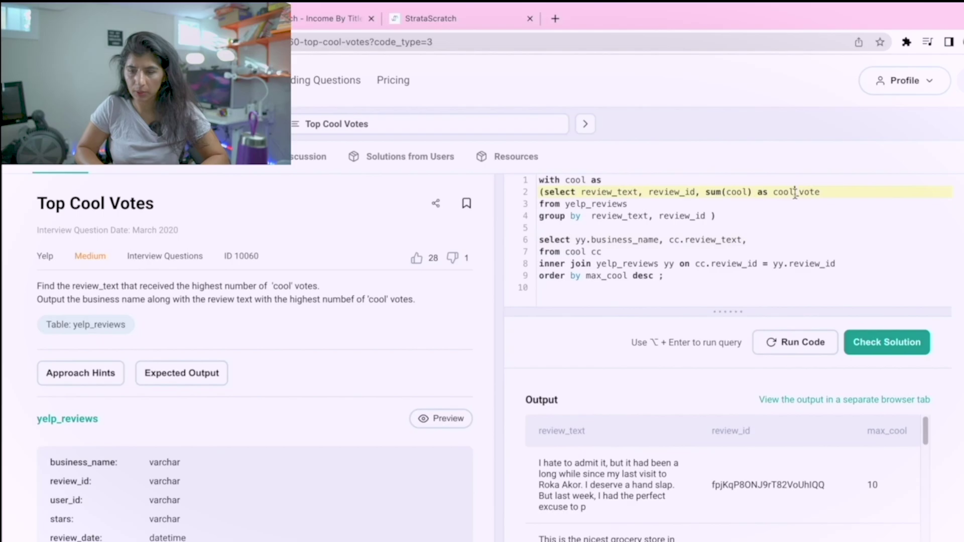
double_click(794, 193)
key("ctrl+c")
left_click(758, 239)
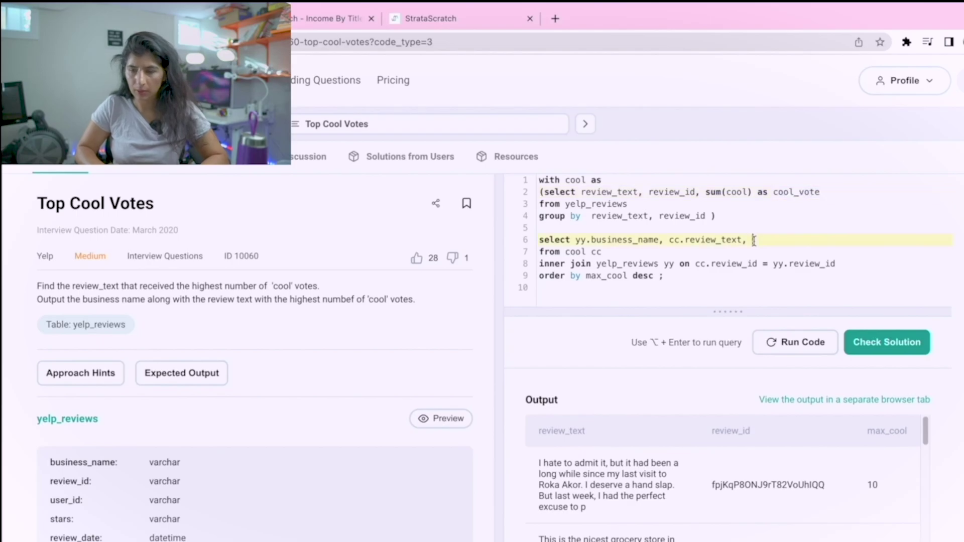
key("ctrl+v")
left_click(752, 239)
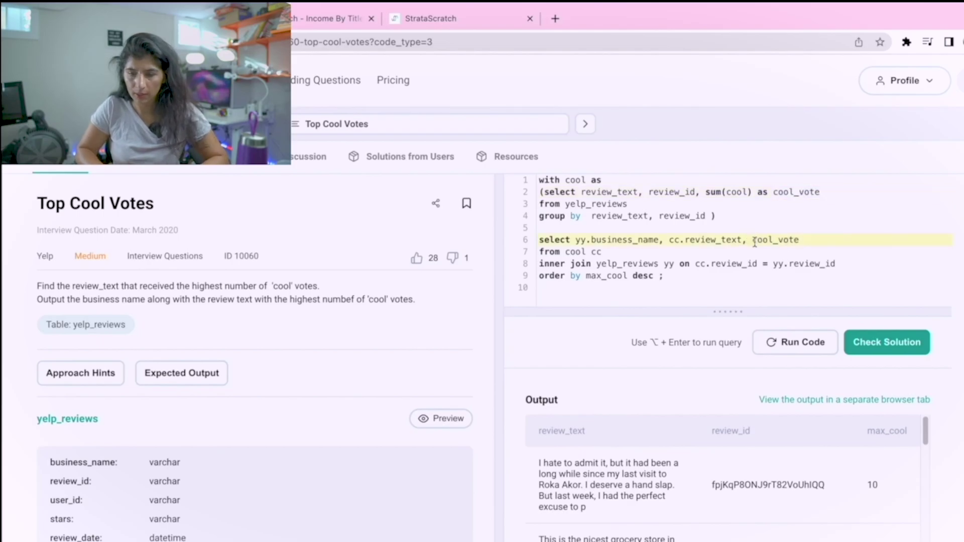
type("cc.")
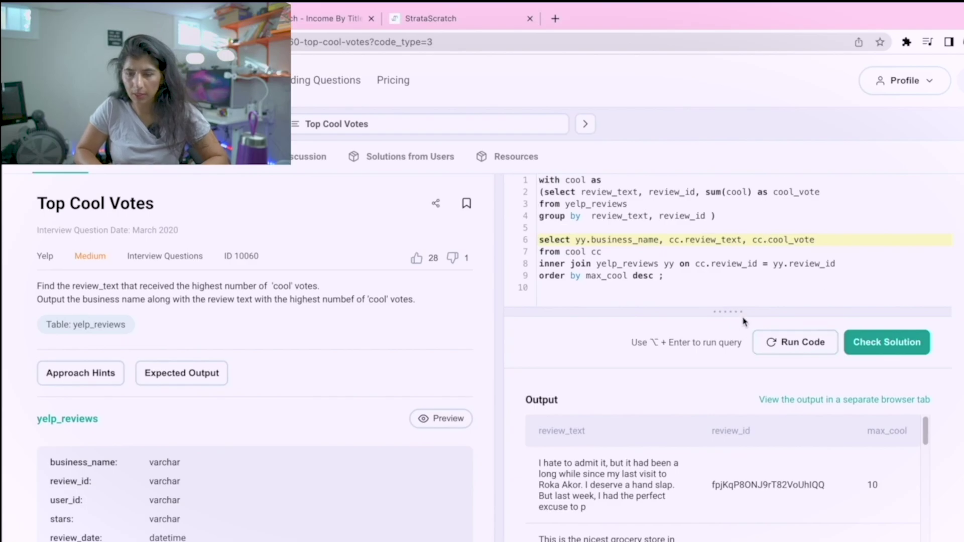
- Run the query, then sort by cool_vote instead of max_cool and rerun it
left_click(795, 342)
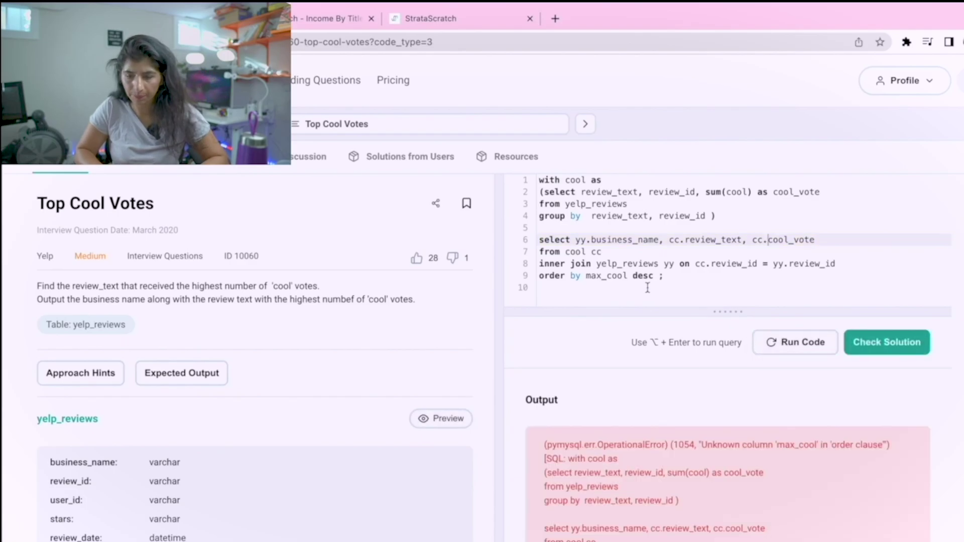
scroll(609, 469, "down", 1)
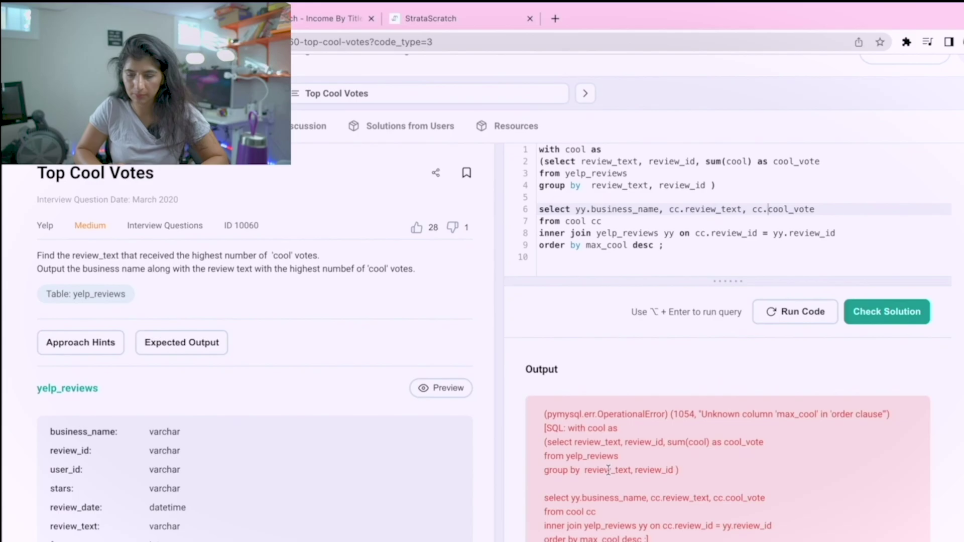
scroll(609, 469, "down", 1)
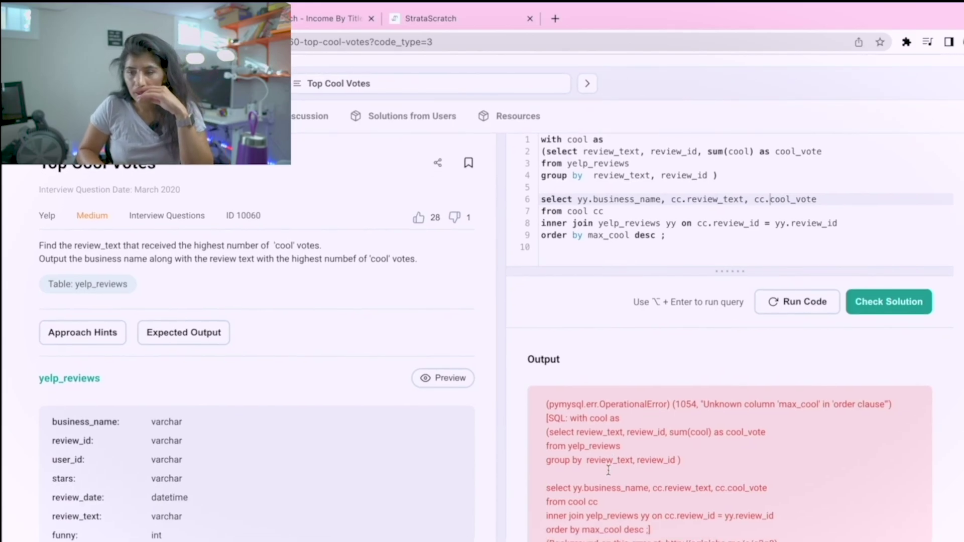
double_click(793, 199)
double_click(608, 236)
key("ctrl+v")
key("alt+Return")
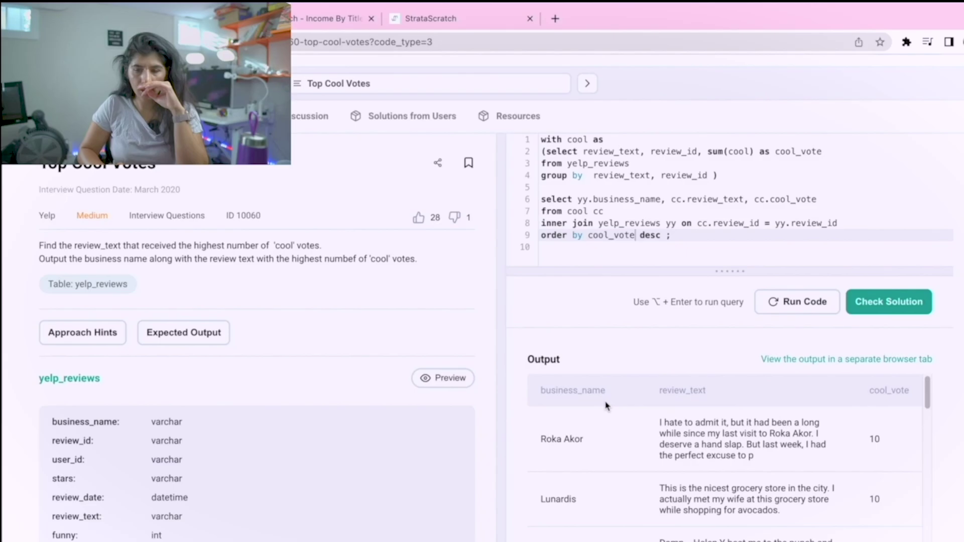
scroll(631, 506, "down", 5)
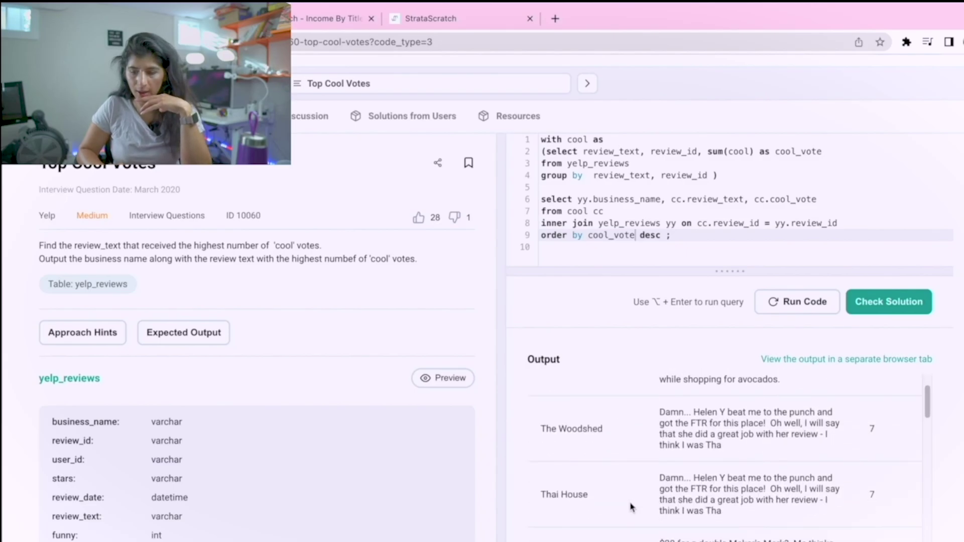
scroll(630, 507, "down", 5)
scroll(632, 507, "down", 3)
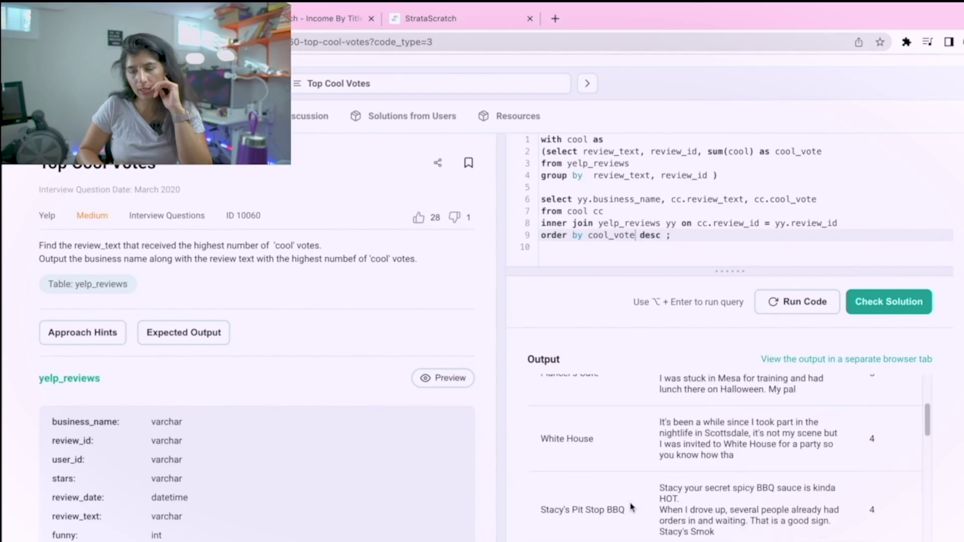
scroll(630, 507, "down", 3)
scroll(631, 506, "down", 2)
scroll(632, 506, "down", 3)
scroll(631, 507, "down", 3)
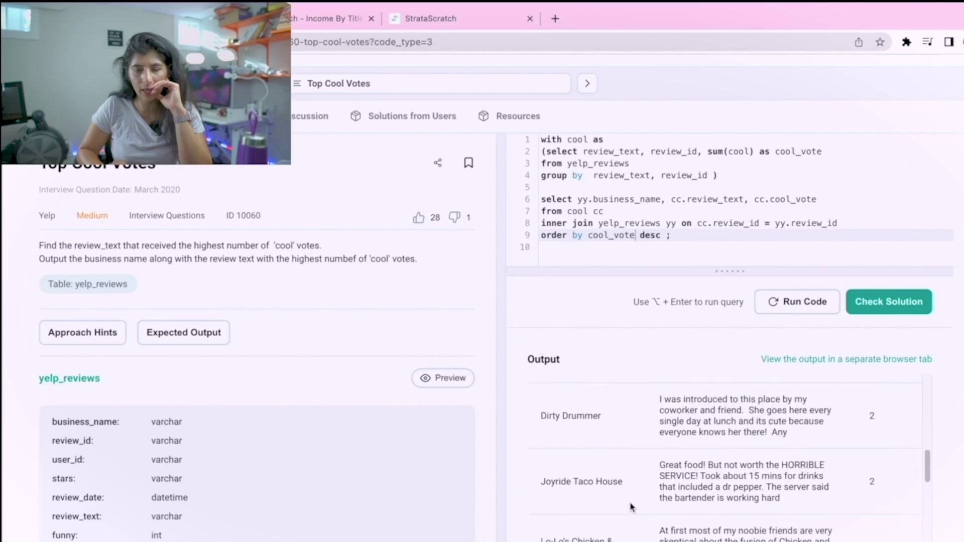
scroll(631, 507, "down", 3)
scroll(631, 507, "up", 15)
scroll(631, 507, "up", 1)
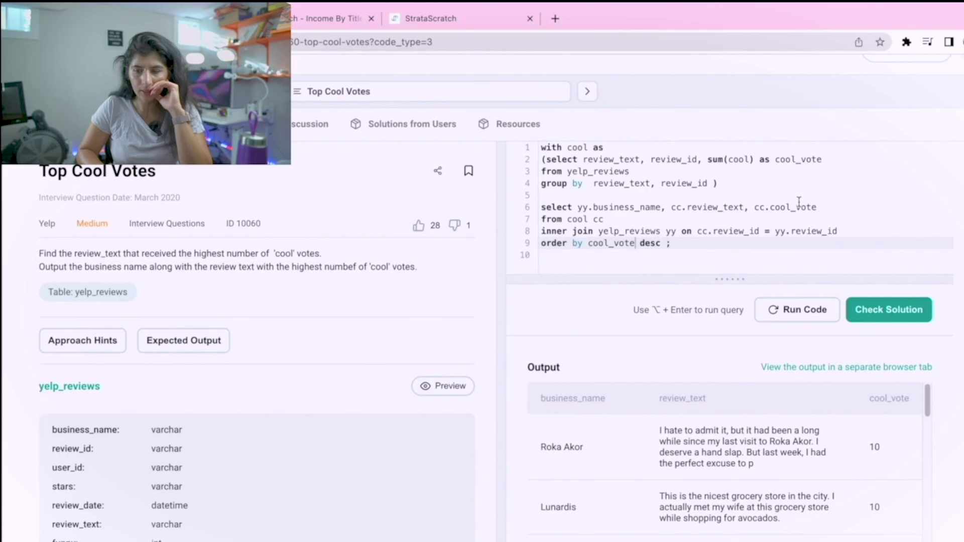
- Add a rank column partitioned by cc.review_text, restore cc.cool_vote in the select list, and run
left_click(755, 208)
key("Return")
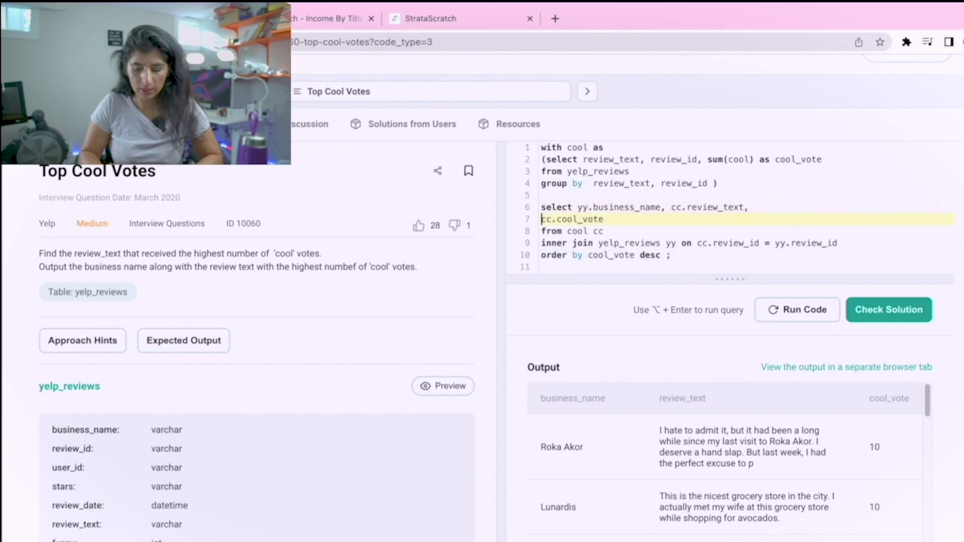
type("rank")
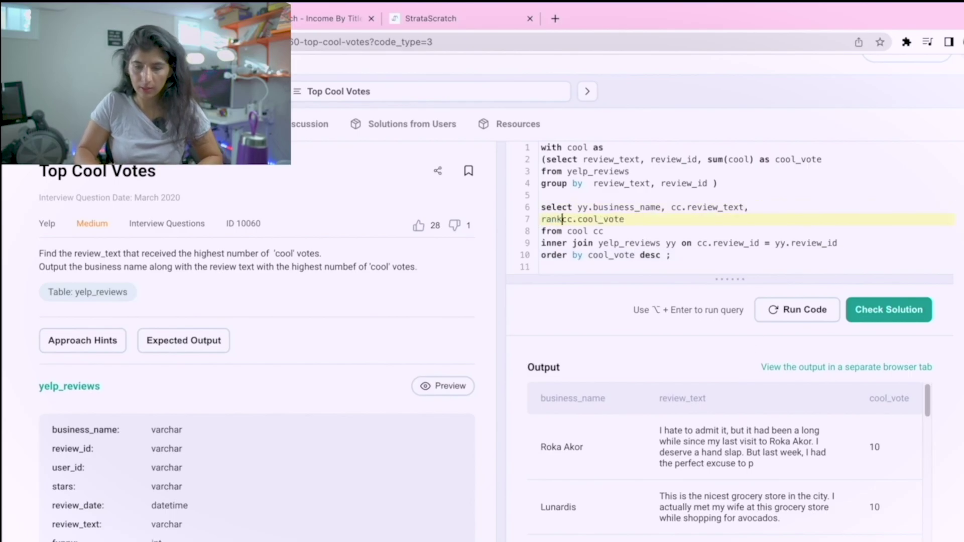
type("() over (")
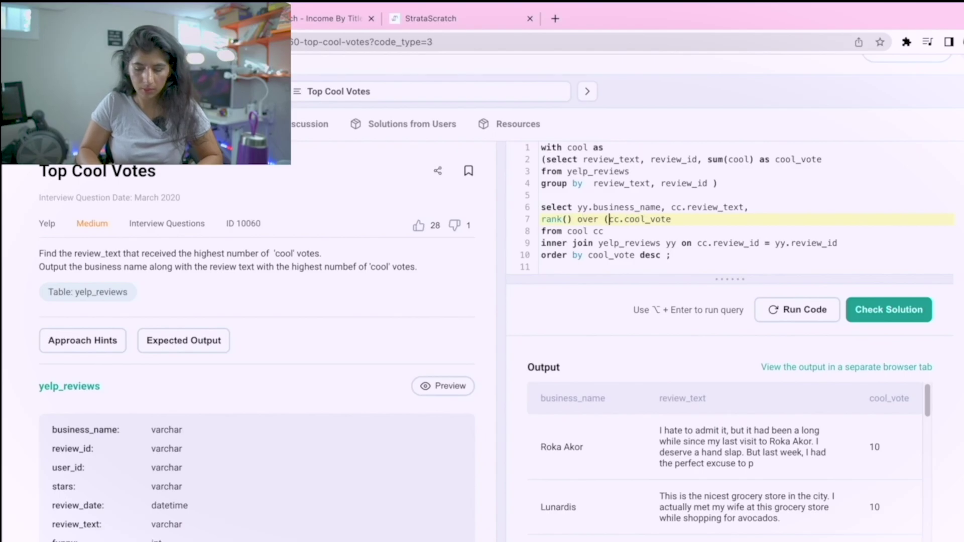
type("partition b")
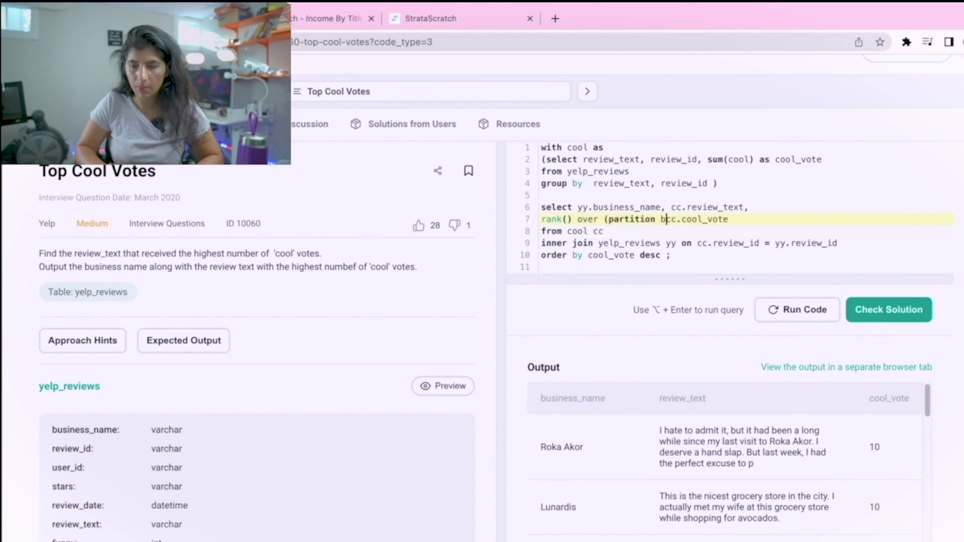
type("y")
left_click_drag(745, 207, 676, 208)
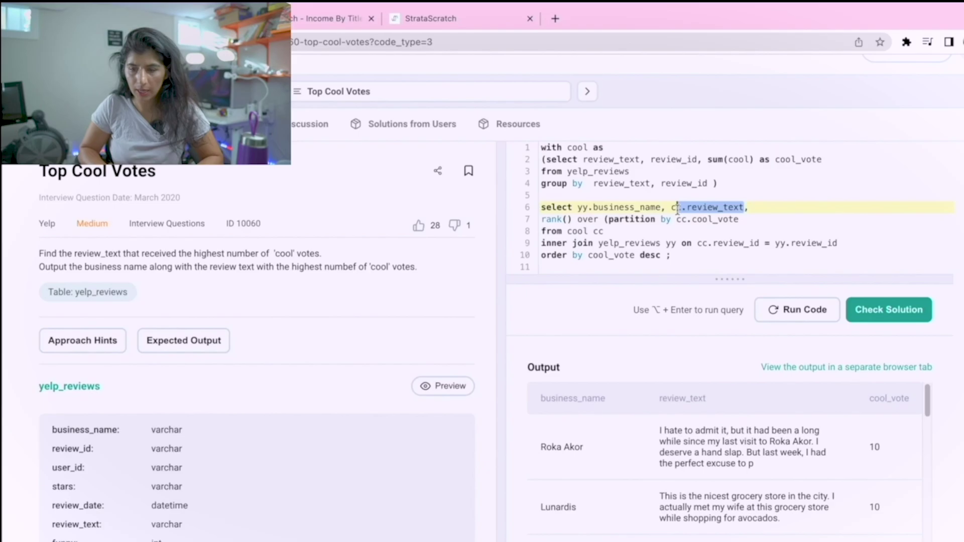
left_click(673, 220)
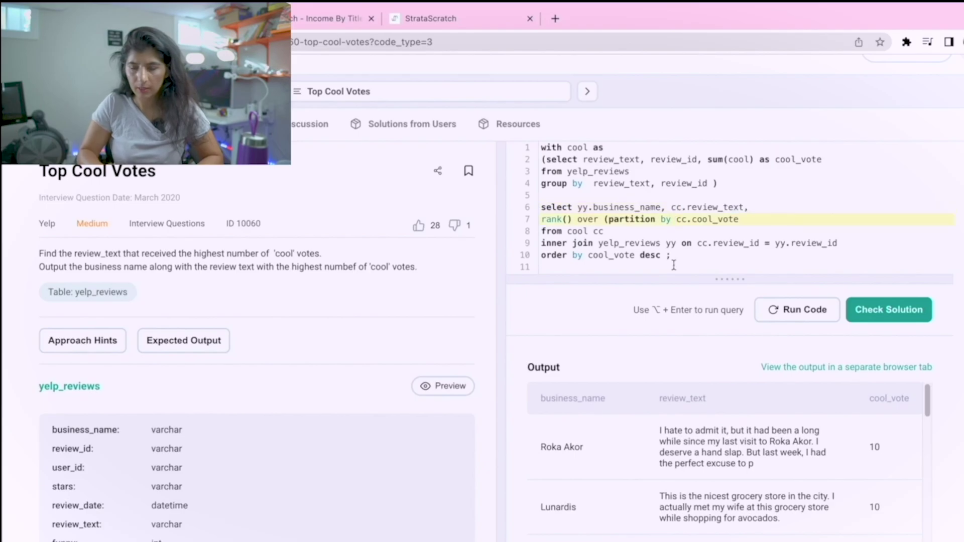
key("ctrl+v")
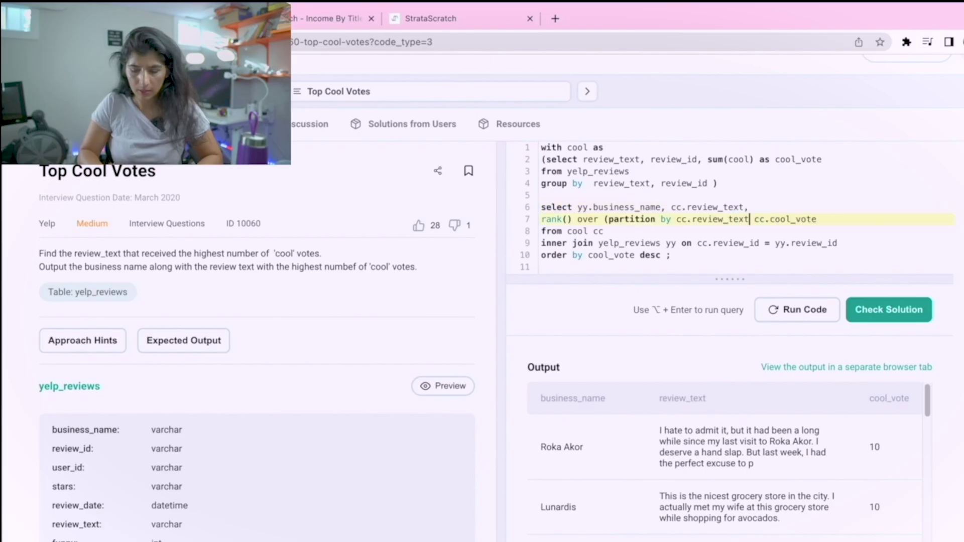
type("order by")
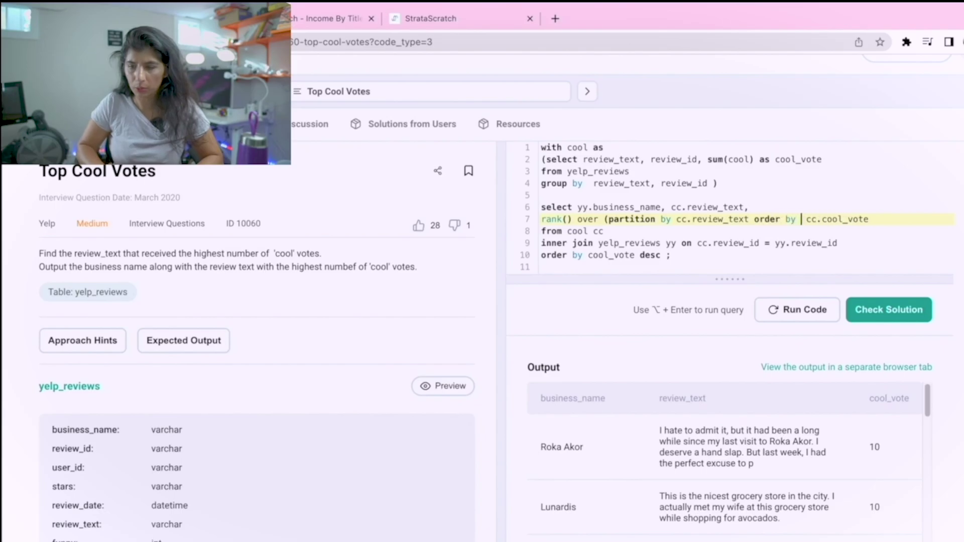
key("End")
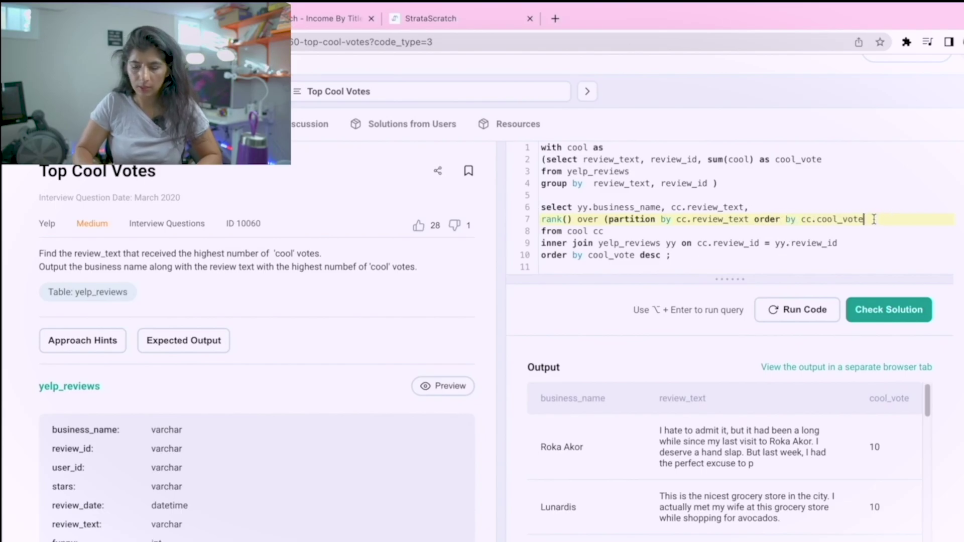
type(") as ")
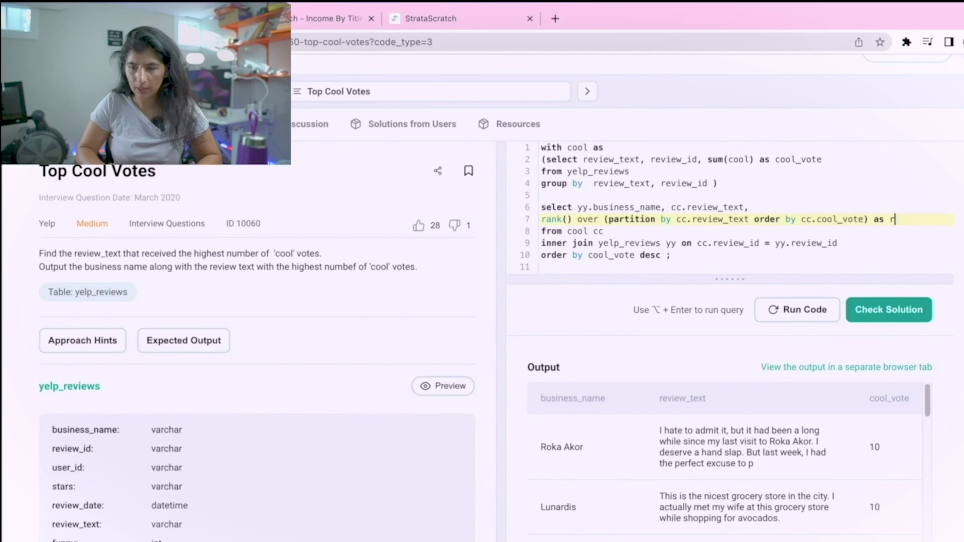
type("rank")
left_click_drag(865, 219, 810, 219)
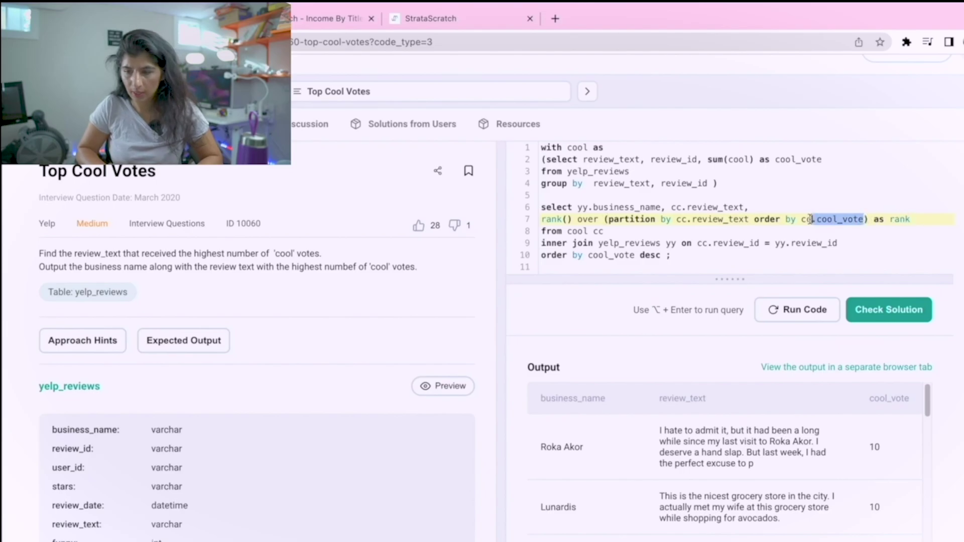
key("ctrl+c")
left_click(747, 207)
key("ctrl+v")
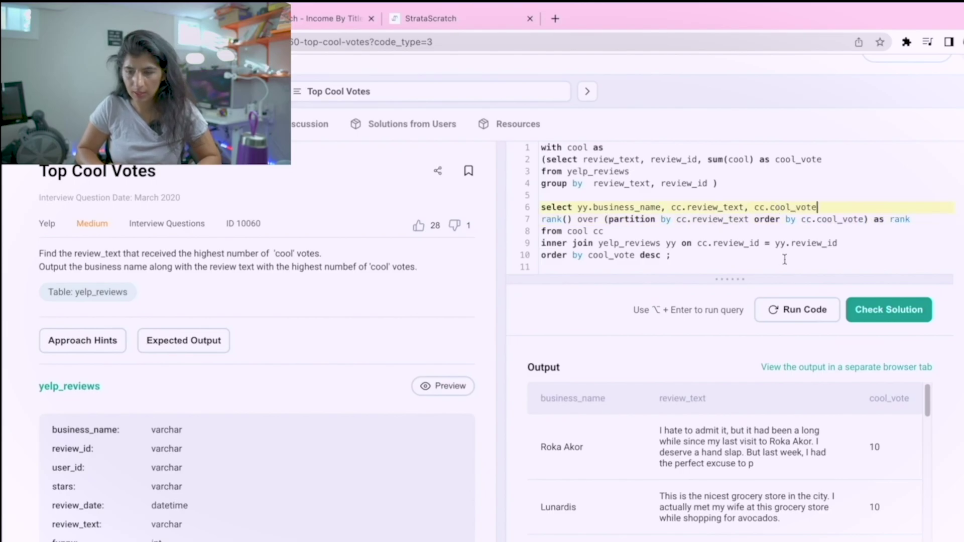
left_click(803, 310)
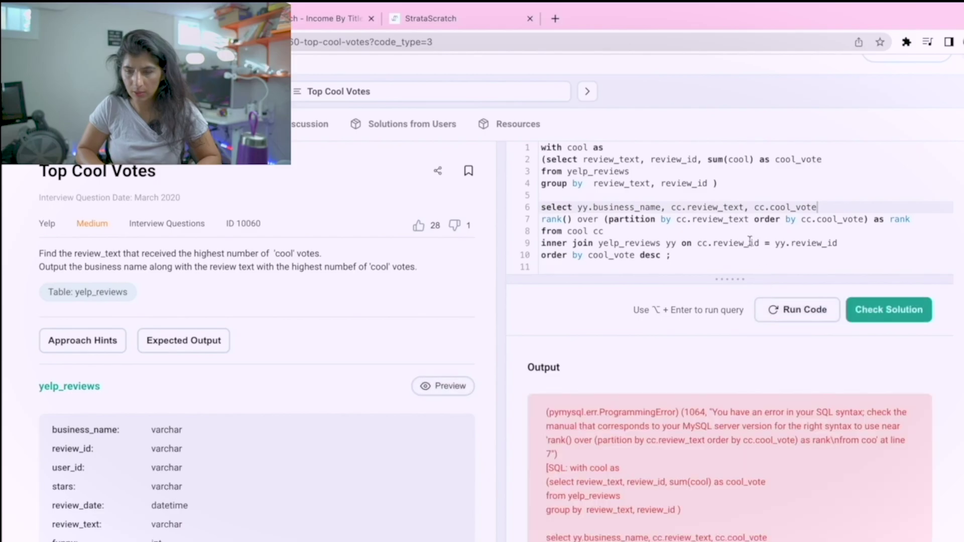
- Group by business name, review text and cool votes after the join, and rerun
left_click_drag(818, 207, 671, 207)
left_click(819, 207)
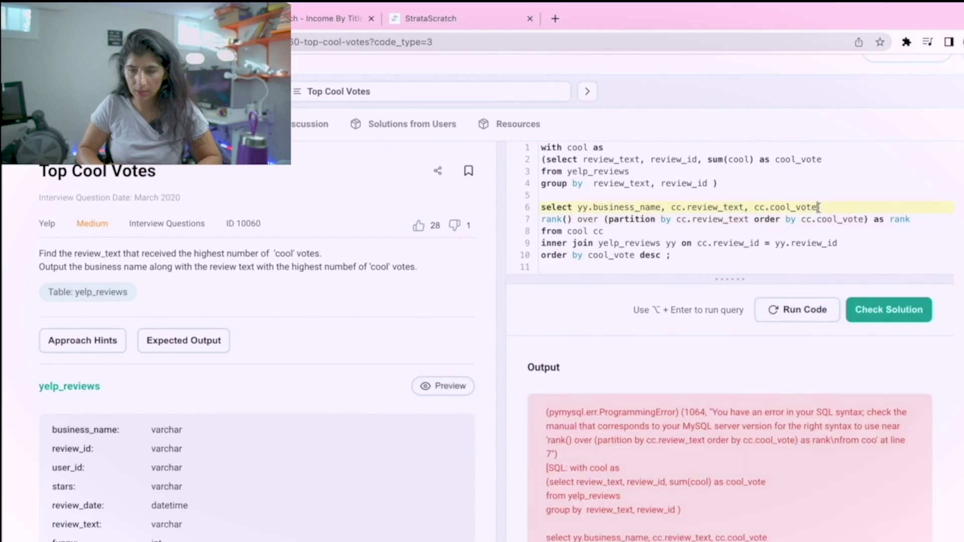
type(",")
left_click(797, 309)
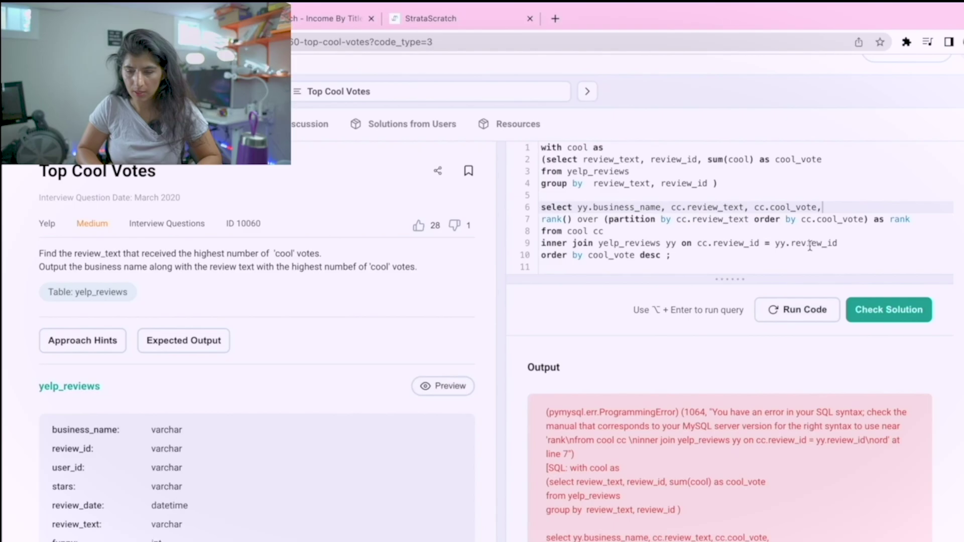
scroll(701, 436, "down", 1)
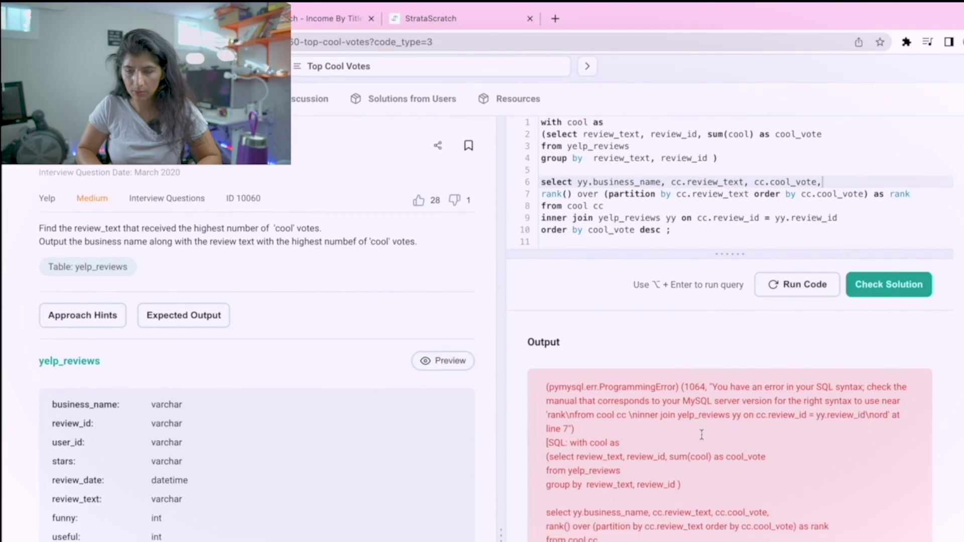
scroll(701, 436, "down", 2)
scroll(700, 436, "up", 3)
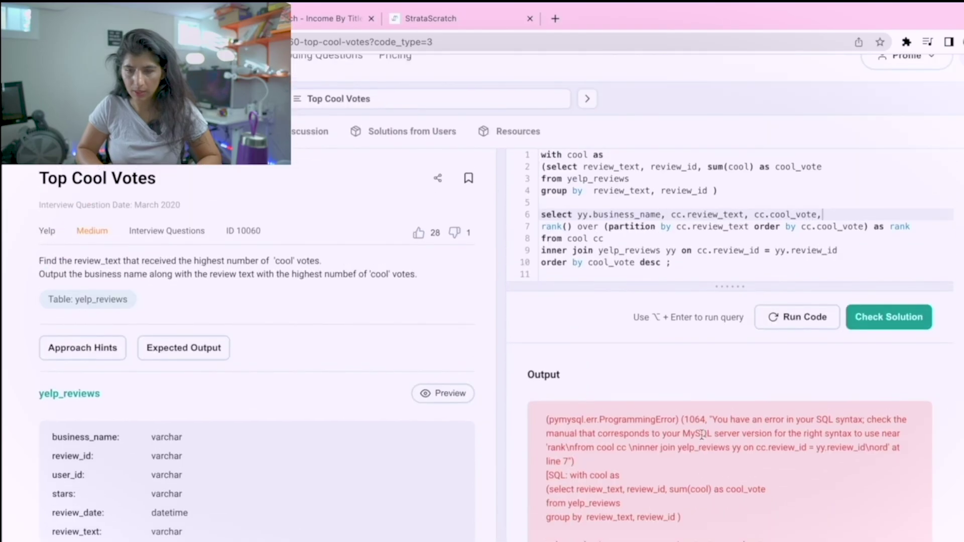
left_click(851, 250)
key("Return")
type("gr")
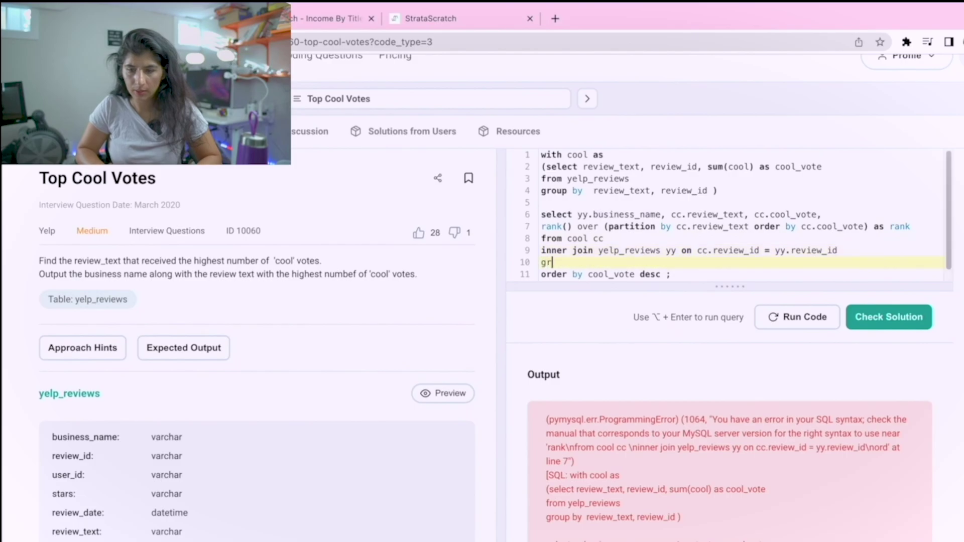
type("oup by")
key("ctrl+v")
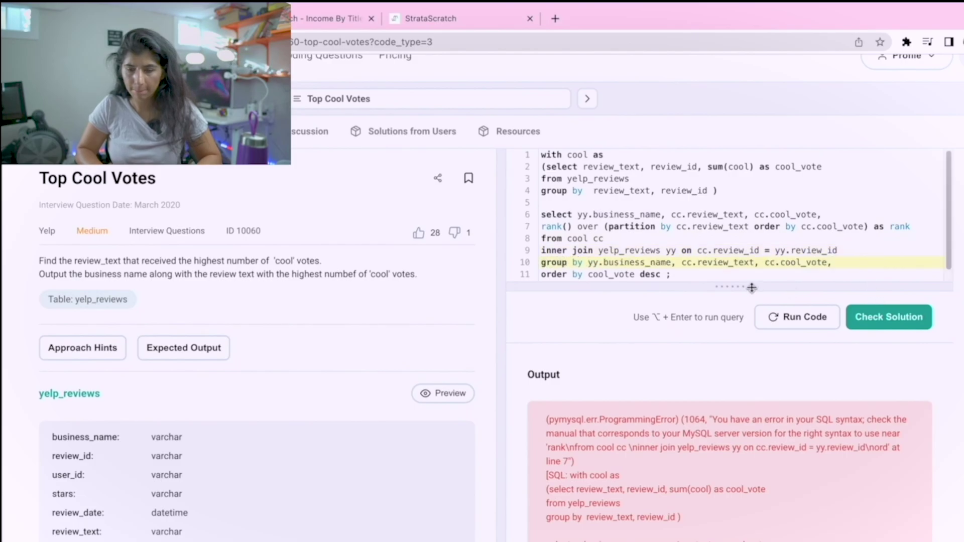
left_click_drag(750, 286, 751, 429)
scroll(761, 339, "up", 1)
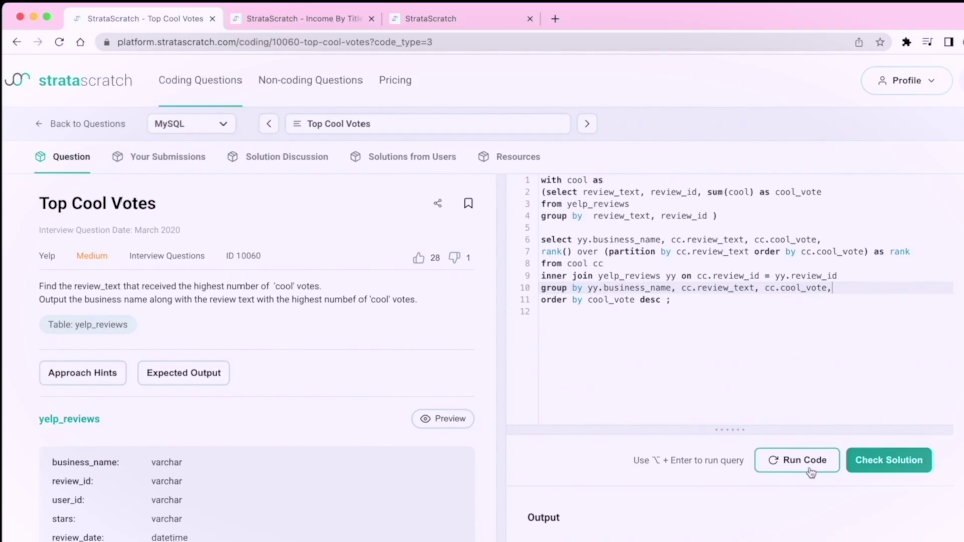
left_click(806, 461)
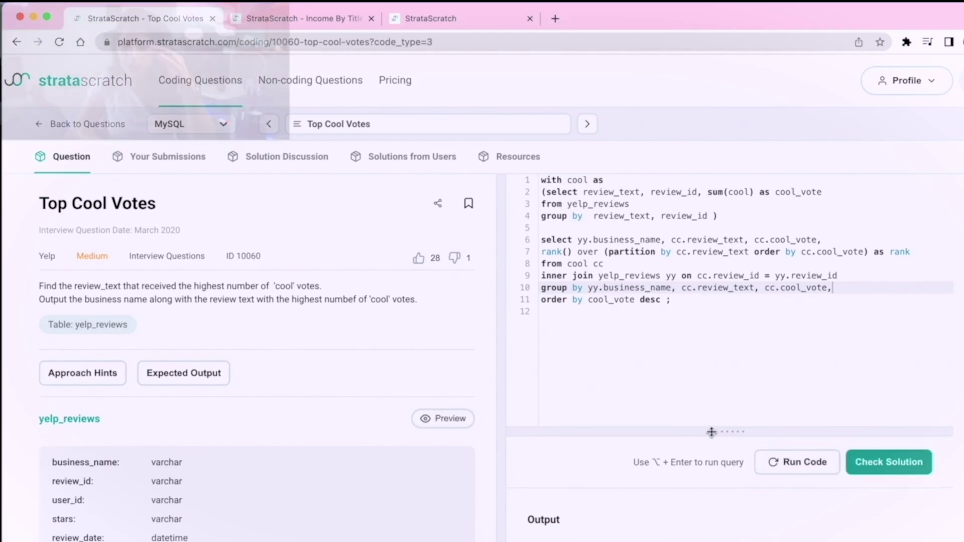
- Move the join condition onto its own line and order the results by rank_vote
left_click_drag(729, 430, 729, 313)
scroll(619, 474, "down", 1)
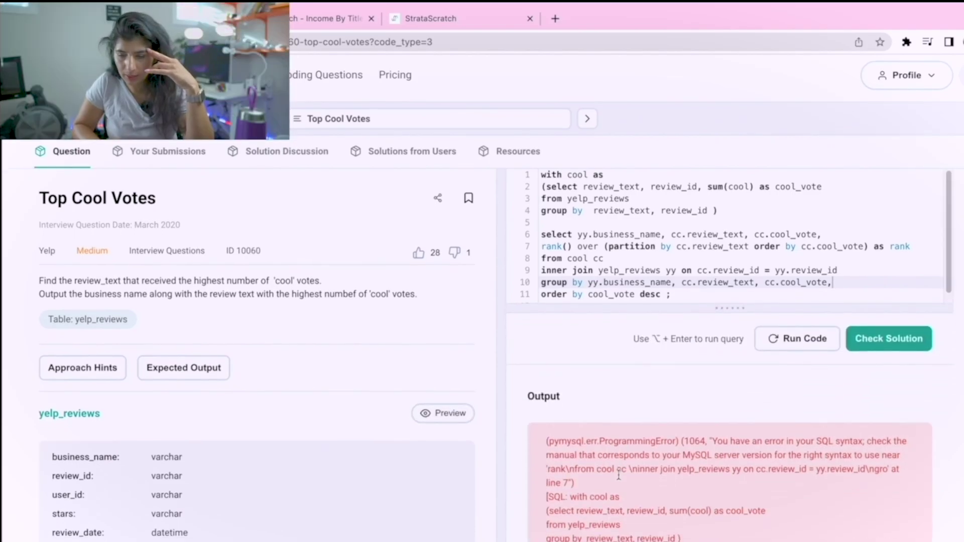
left_click(683, 266)
key("Return")
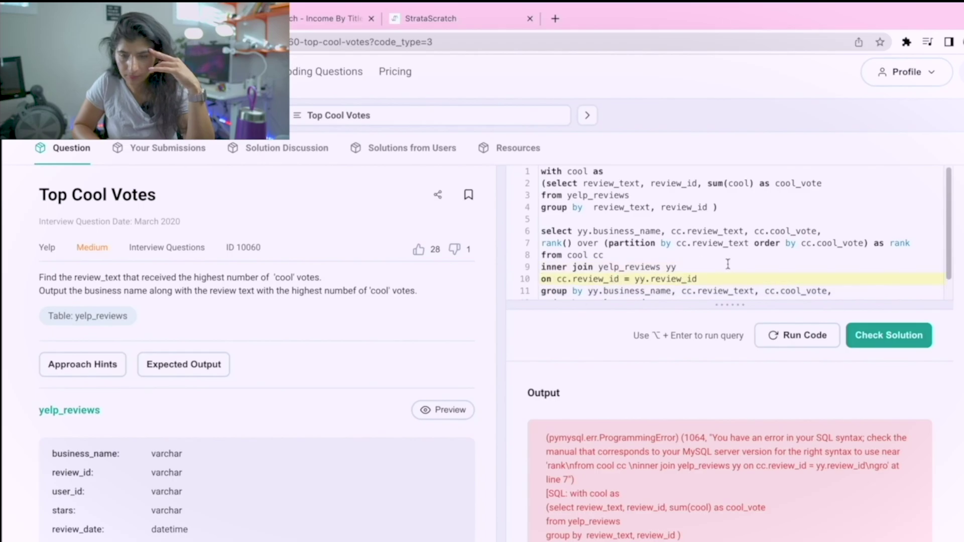
scroll(727, 264, "down", 3)
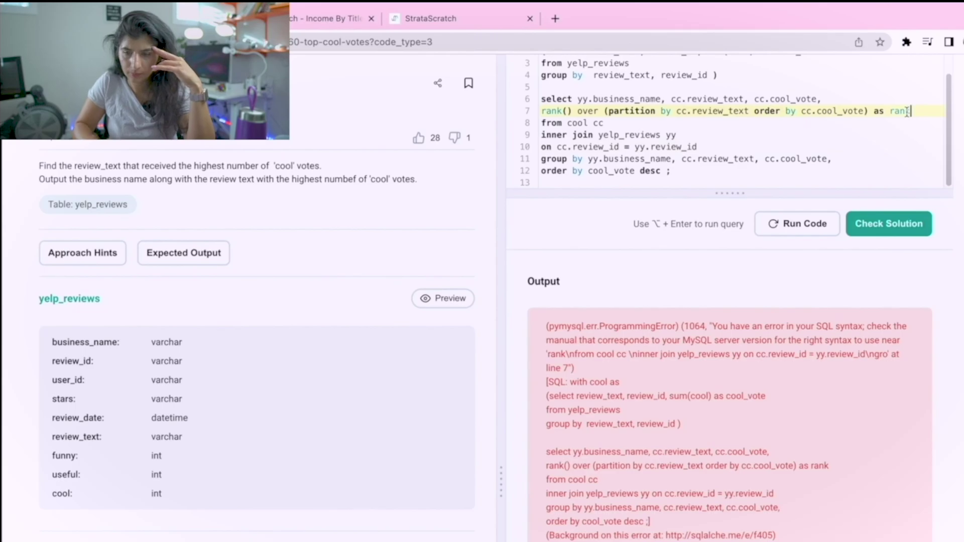
type("_vote")
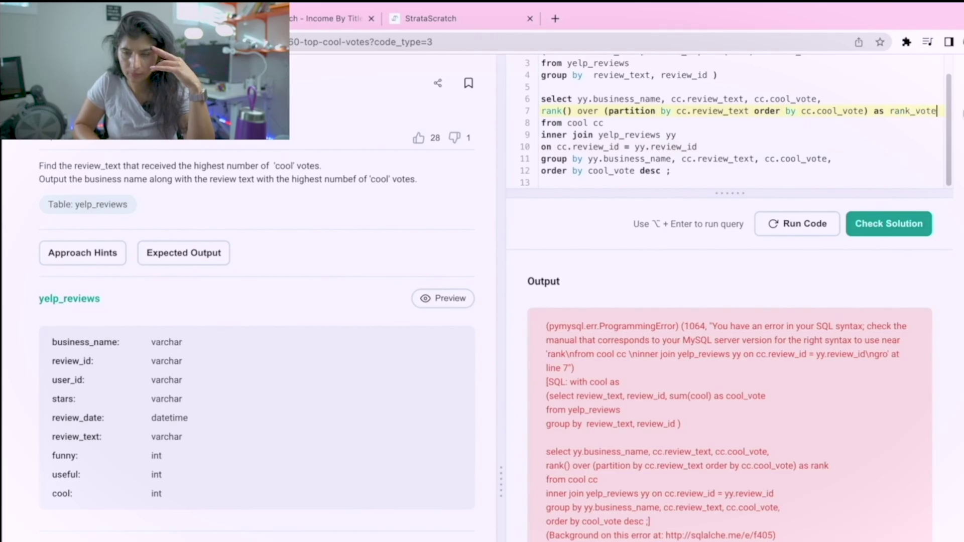
double_click(912, 111)
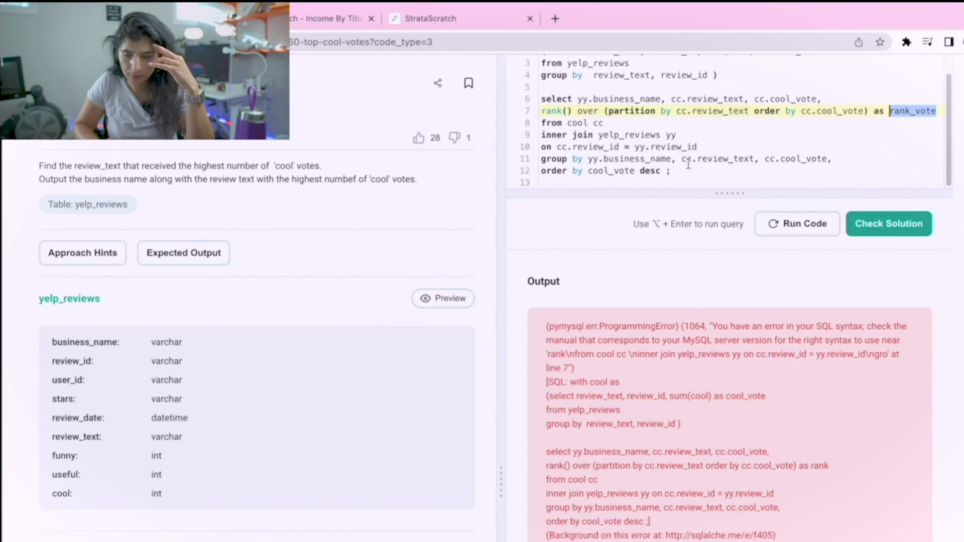
double_click(615, 172)
key("ctrl+v")
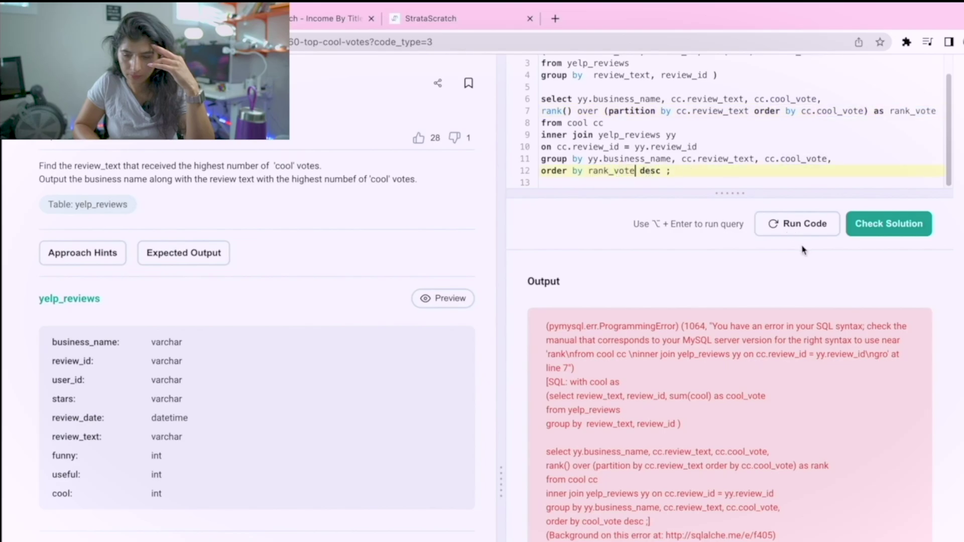
left_click(796, 223)
scroll(677, 315, "down", 1)
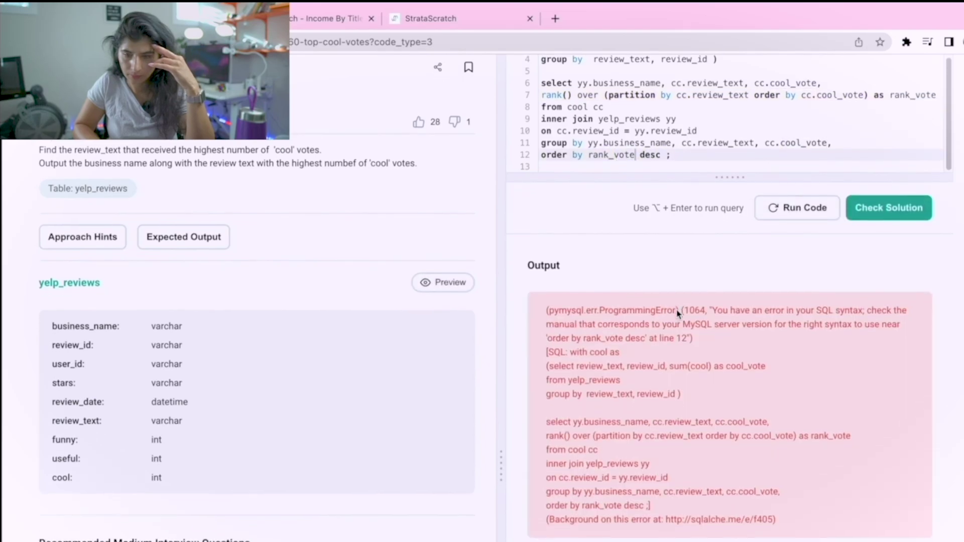
scroll(676, 314, "down", 1)
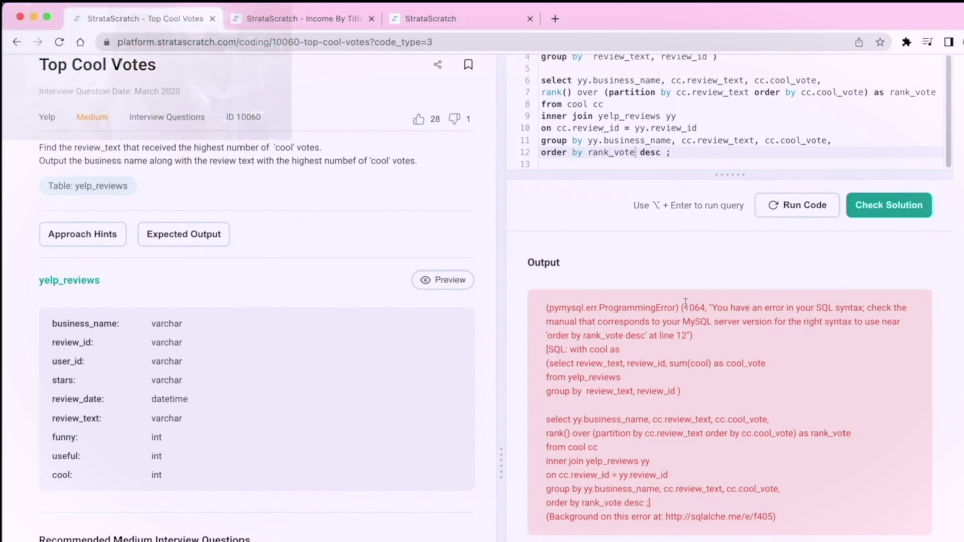
- Remove the trailing group by comma flagged by the syntax error, and rerun
mouse_move(708, 307)
left_mouse_down()
mouse_move(834, 307)
mouse_move(642, 320)
mouse_move(734, 320)
mouse_move(585, 334)
left_mouse_up()
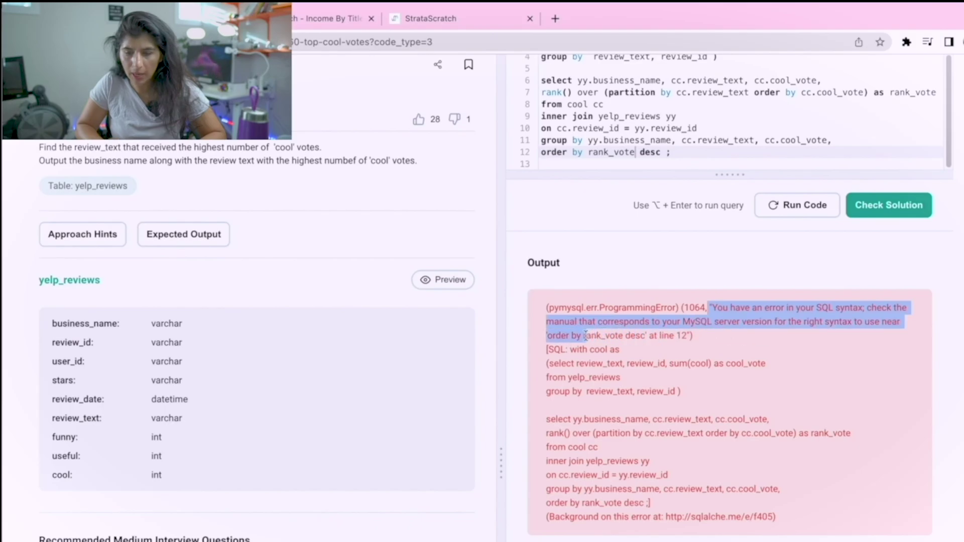
left_click_drag(581, 335, 638, 336)
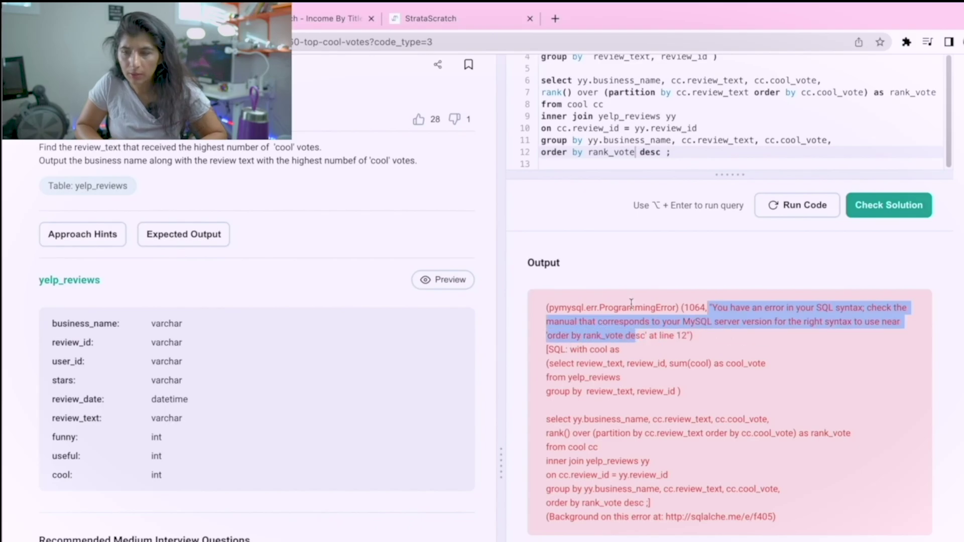
left_click(831, 141)
key("BackSpace")
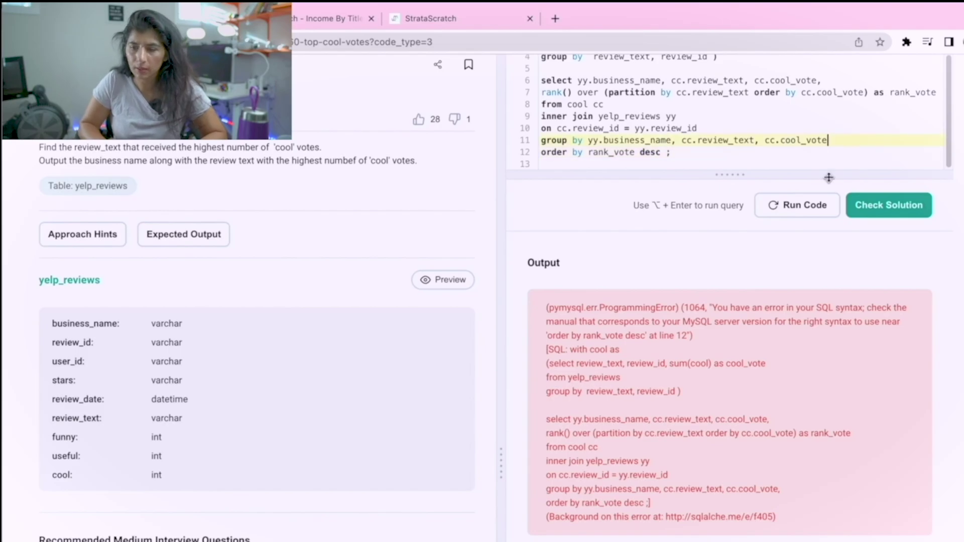
left_click(797, 205)
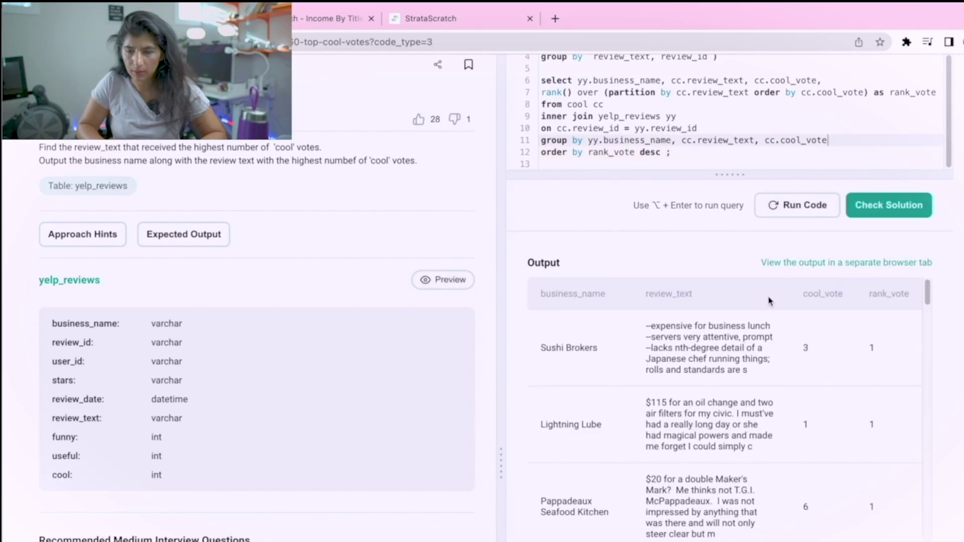
scroll(769, 301, "up", 2)
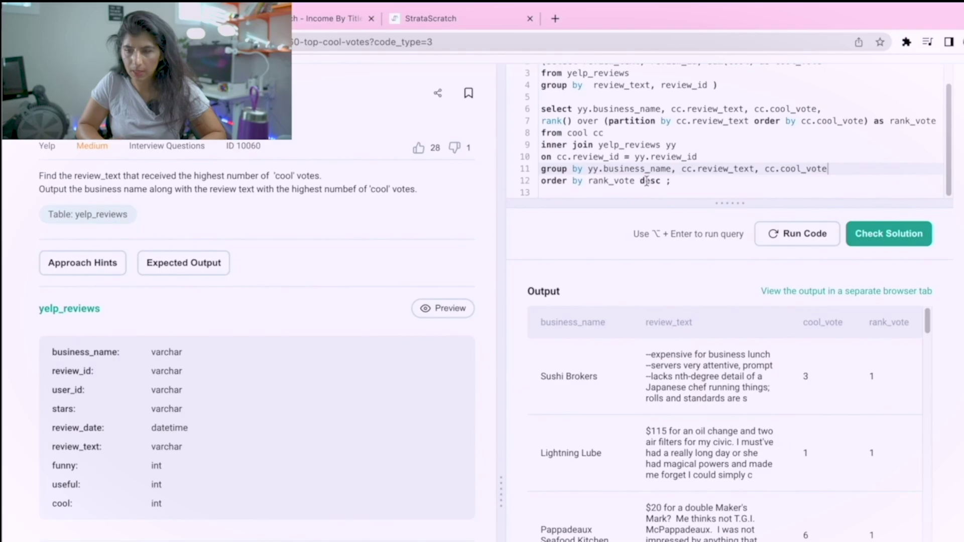
scroll(645, 183, "up", 3)
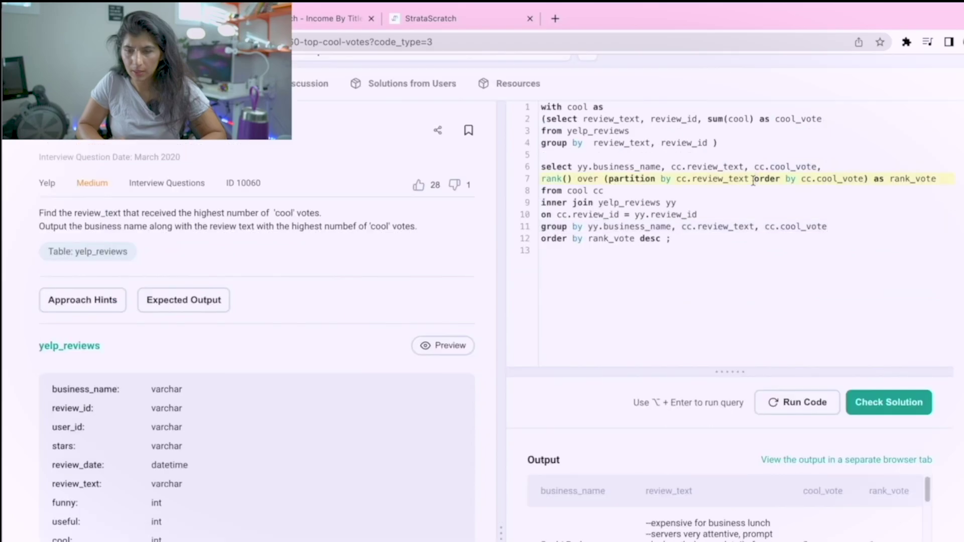
- Delete 'partition by cc.review_text' from the rank window, rerun, and enlarge the output
left_click_drag(754, 179, 607, 179)
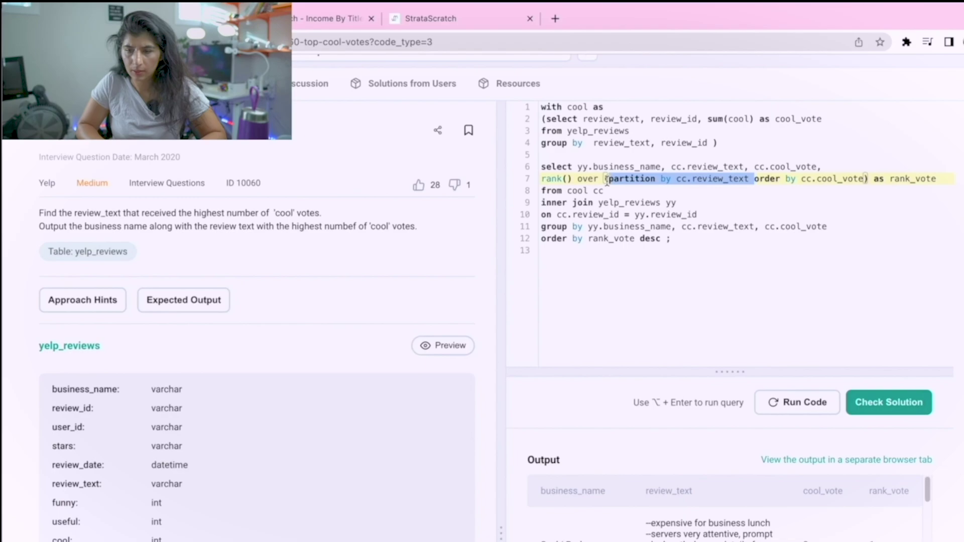
key("BackSpace")
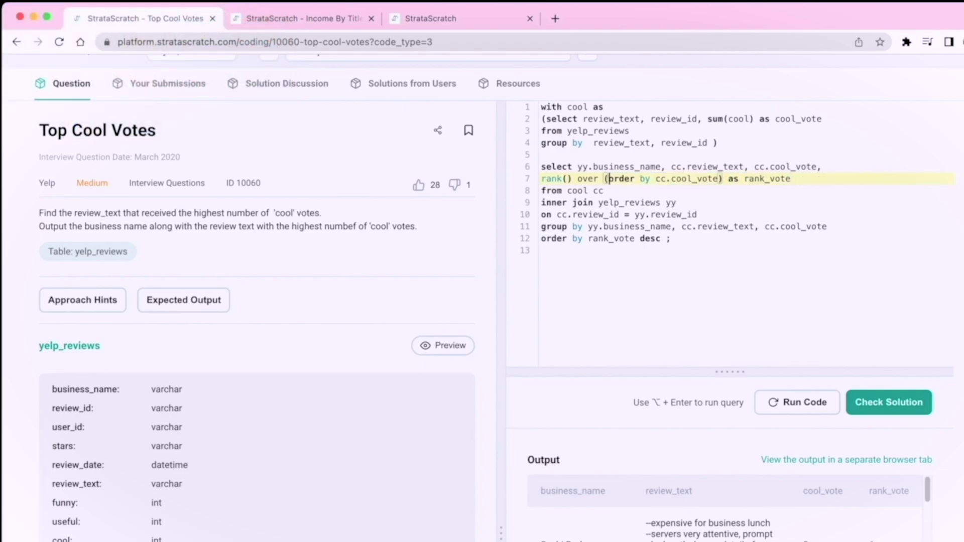
left_click(889, 402)
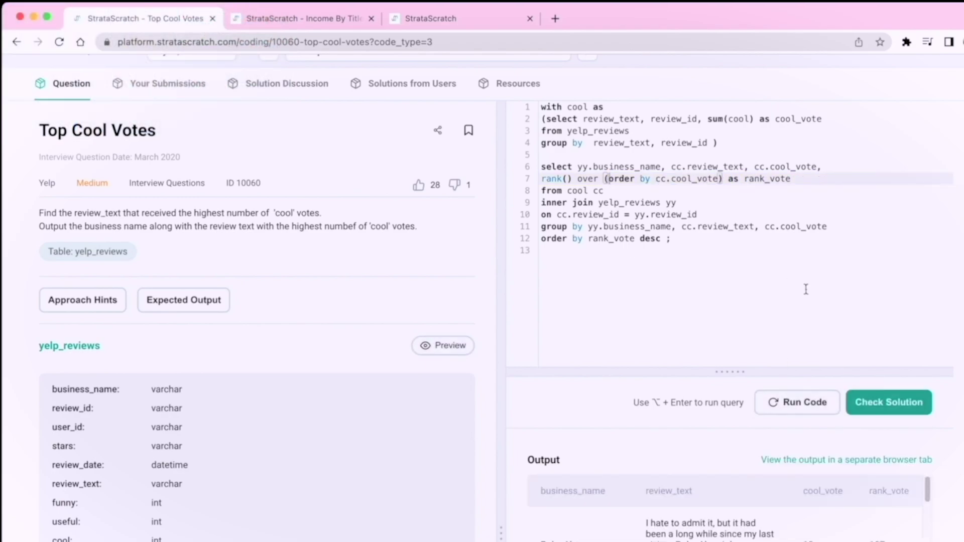
left_click_drag(721, 371, 710, 261)
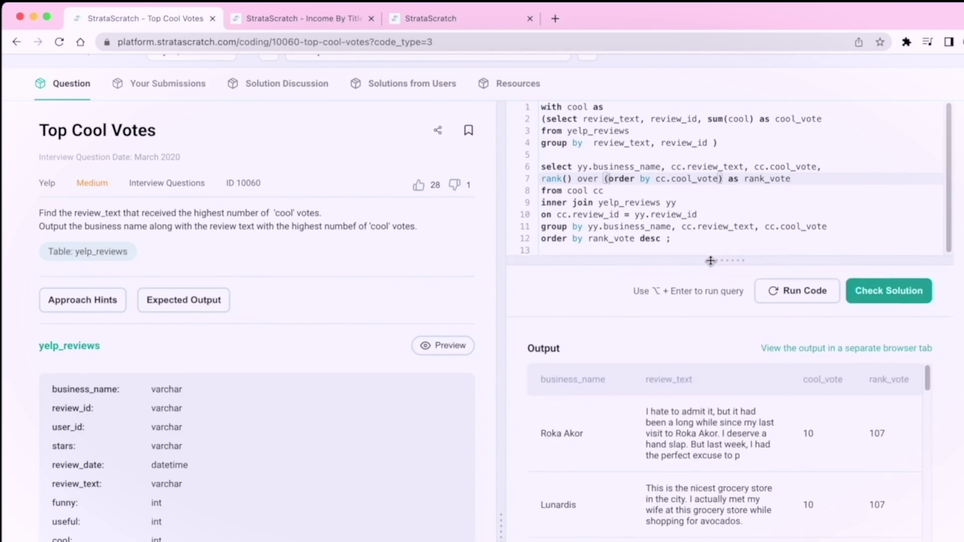
scroll(707, 482, "down", 1)
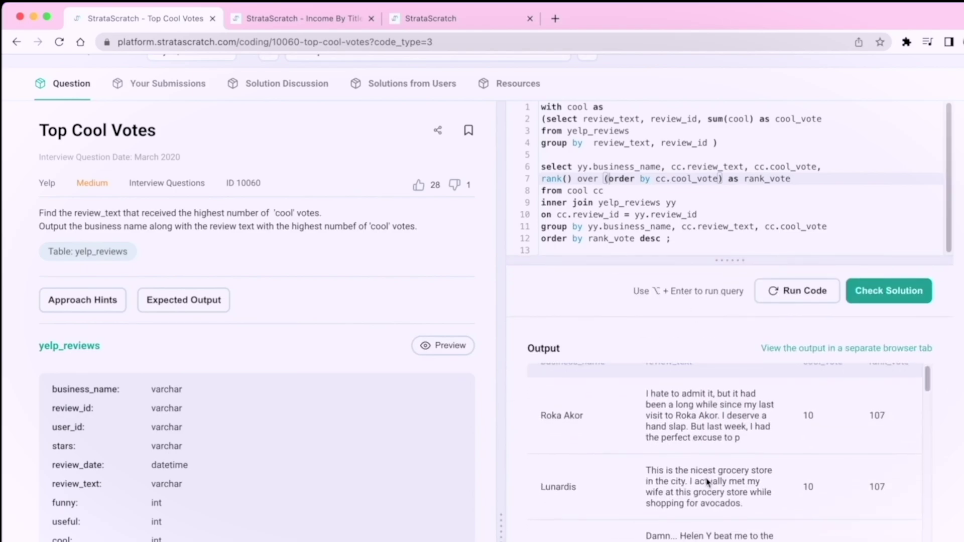
scroll(706, 482, "up", 1)
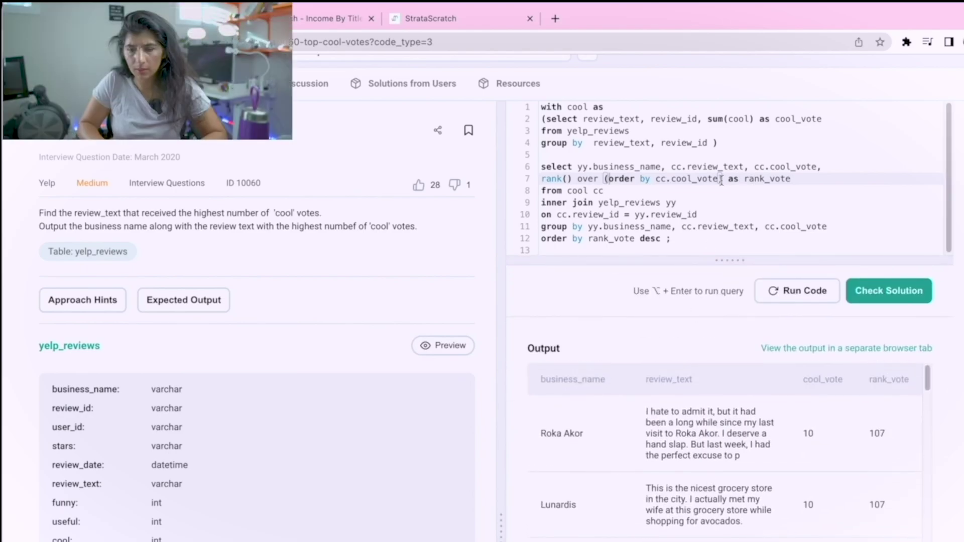
- Tidy the rank window spacing, then switch its cool_vote ordering from desc to asc and rerun
left_click(719, 178)
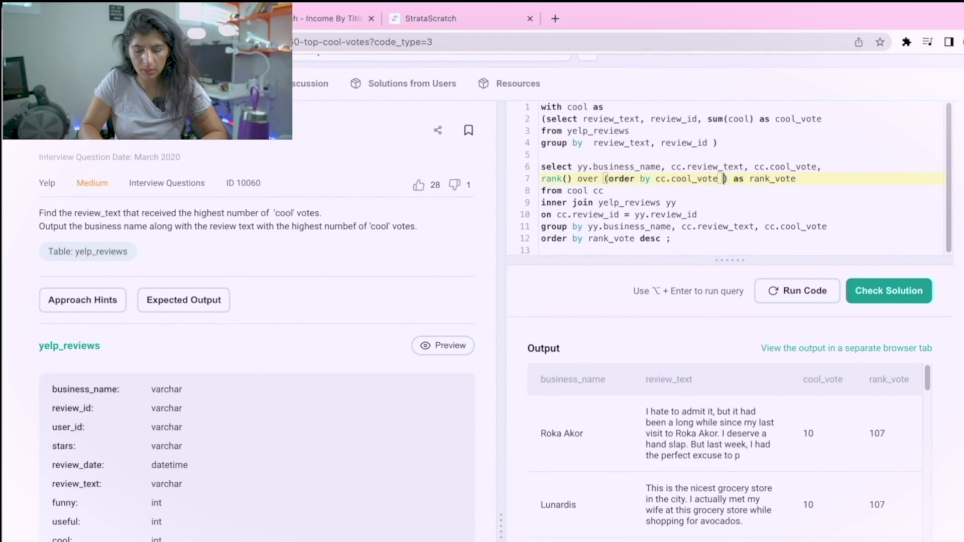
type("desc")
key("BackSpace")
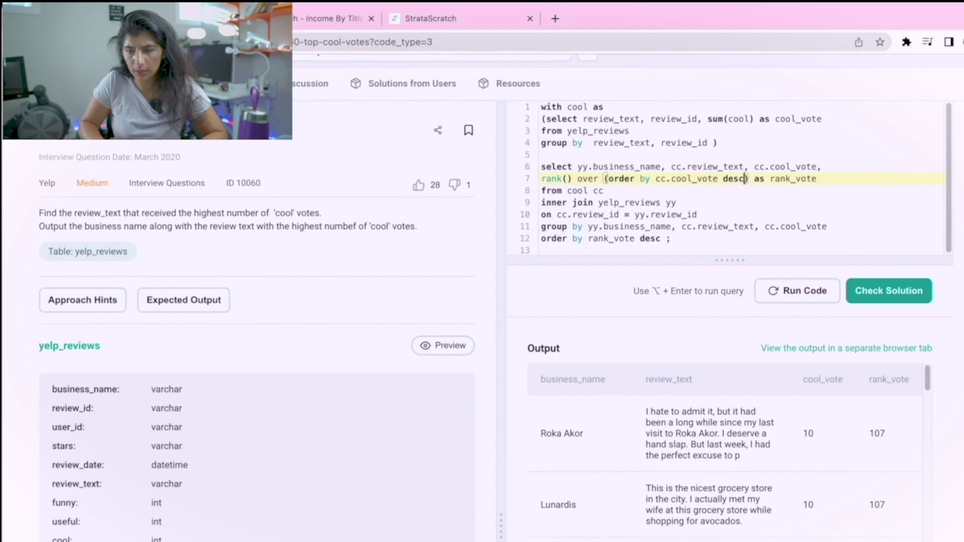
left_click(787, 290)
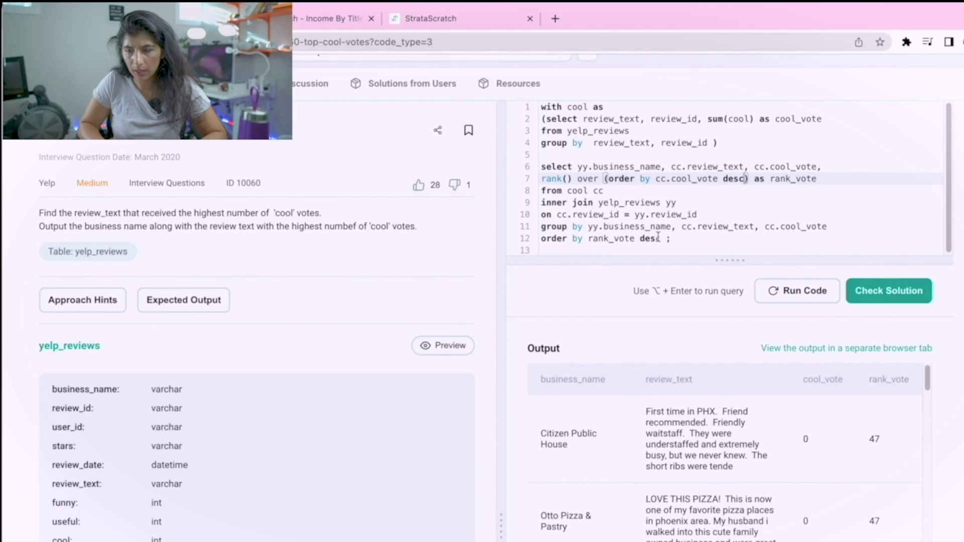
double_click(731, 178)
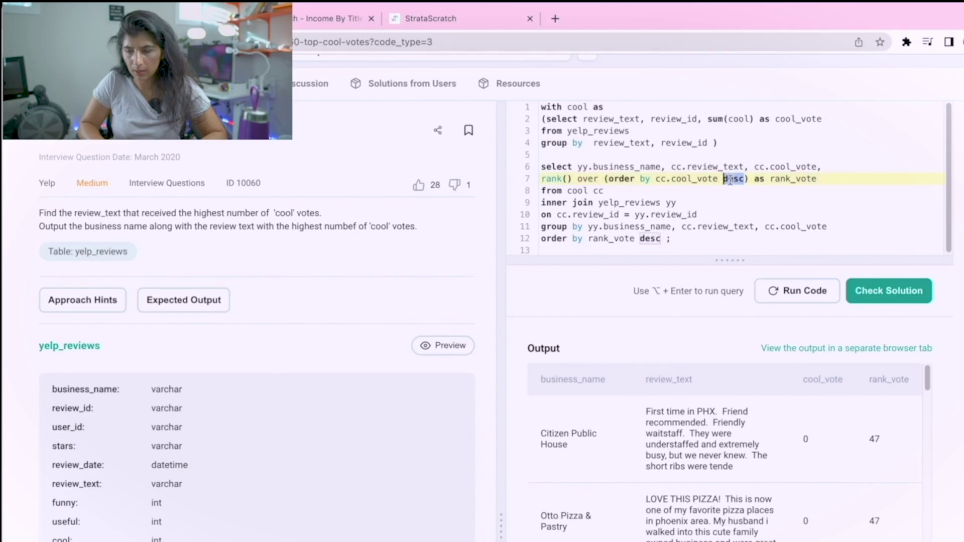
type("a")
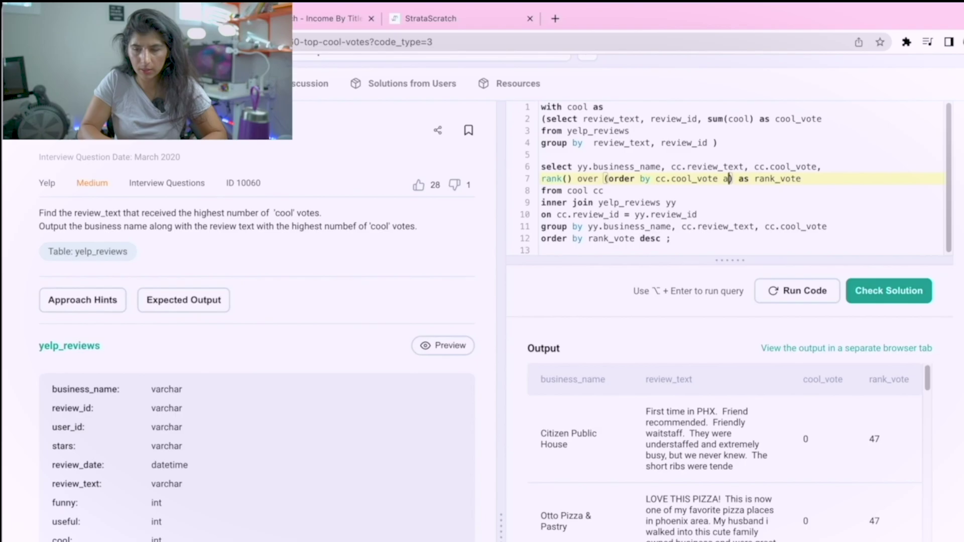
type("sc")
left_click(796, 291)
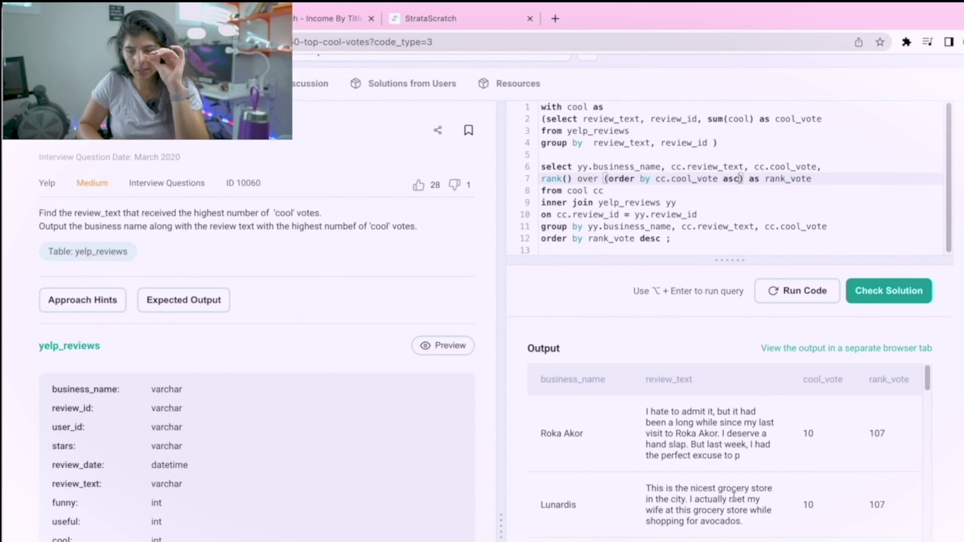
scroll(734, 497, "down", 1)
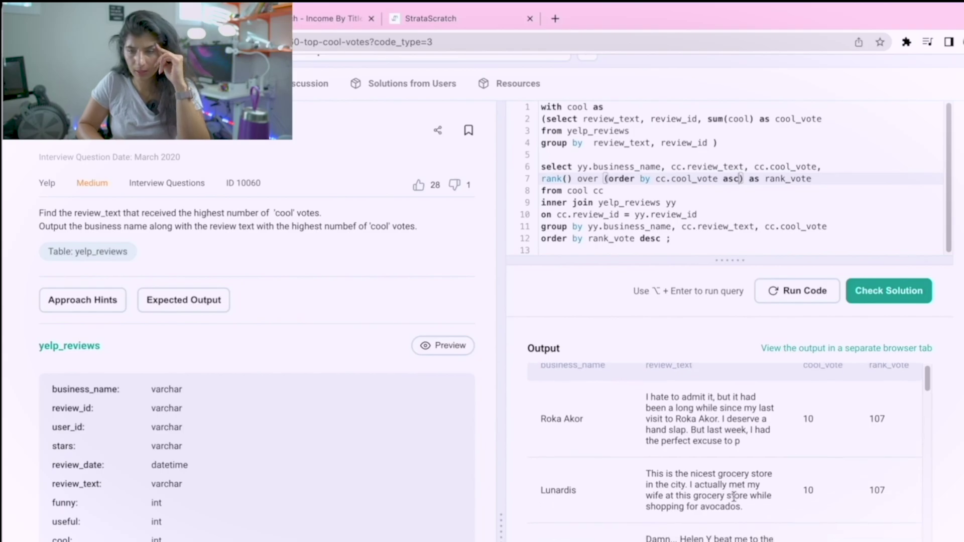
scroll(734, 494, "up", 1)
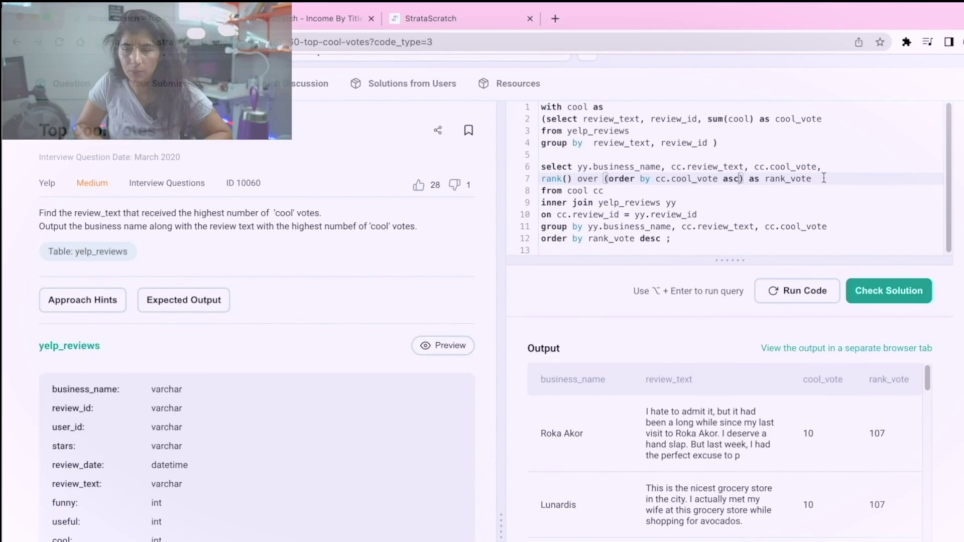
left_click(823, 179)
- Copy the rank() expression into the cool CTE, ordered by cool and aliased rank
left_click_drag(813, 179, 541, 179)
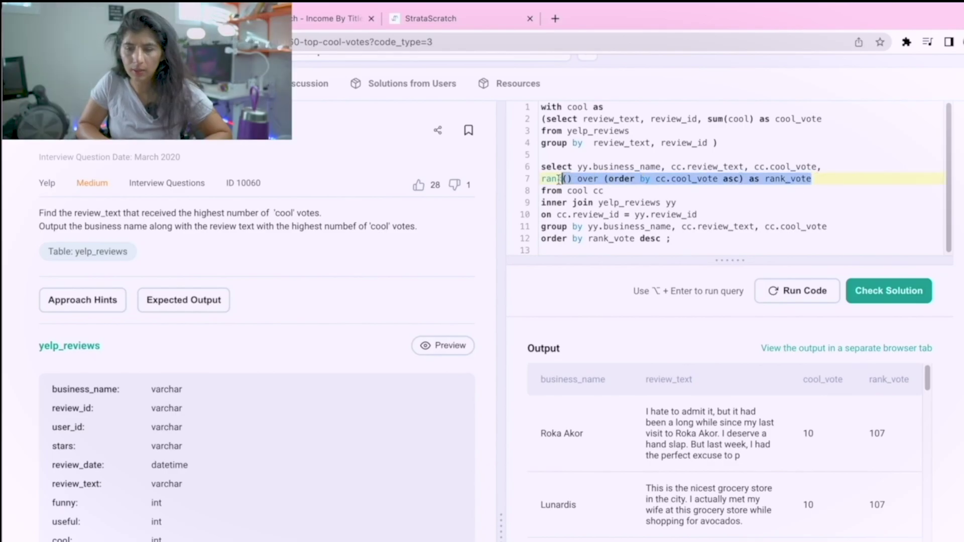
key("ctrl+c")
left_click(823, 118)
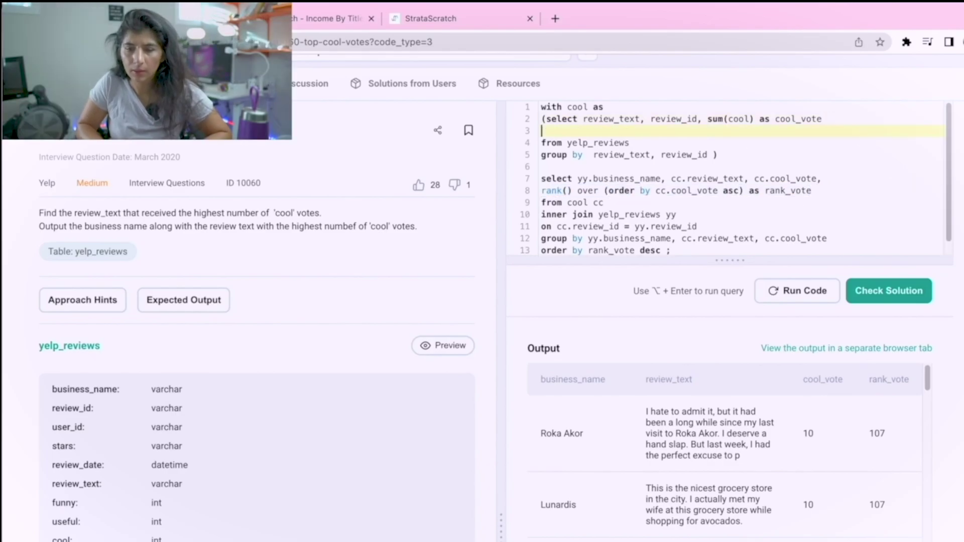
key("Return")
key("ctrl+v")
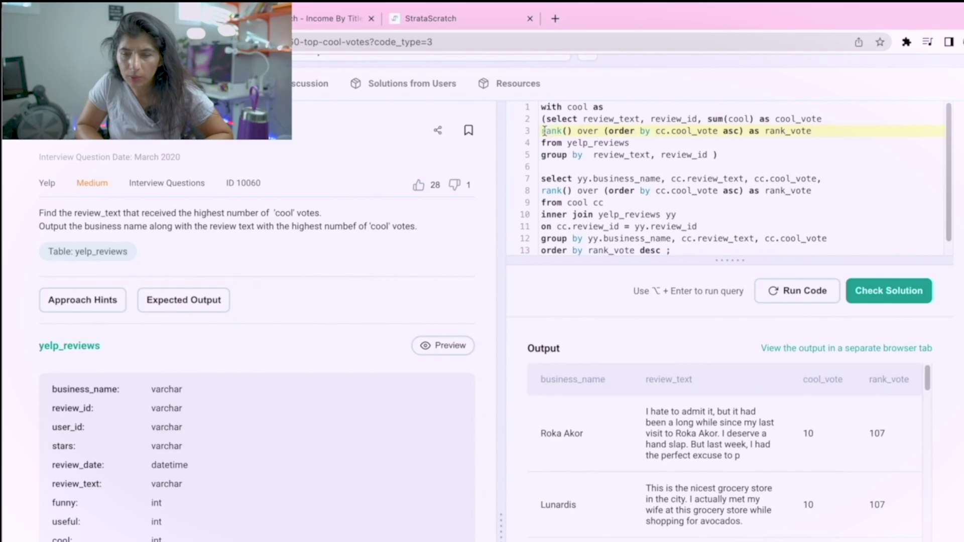
double_click(740, 118)
left_click_drag(719, 130, 655, 131)
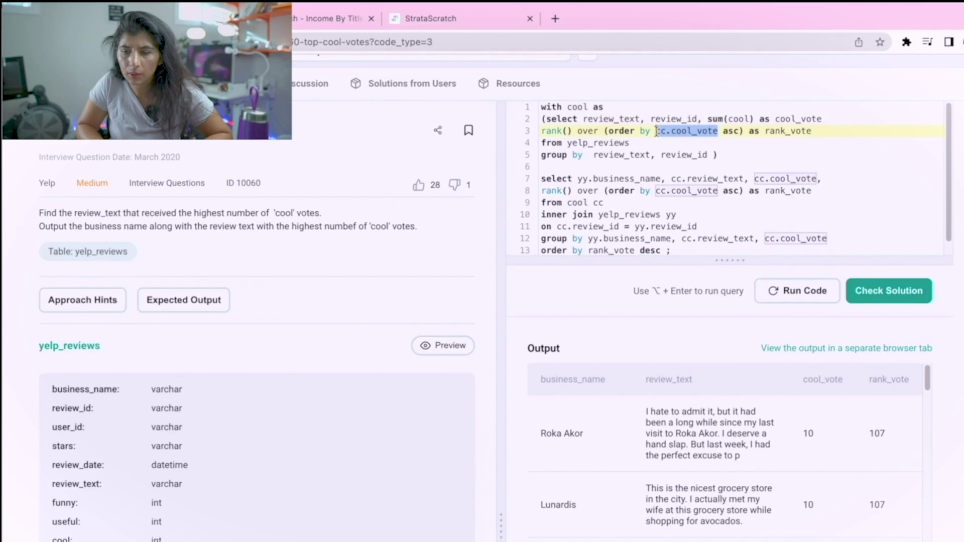
key("ctrl+v")
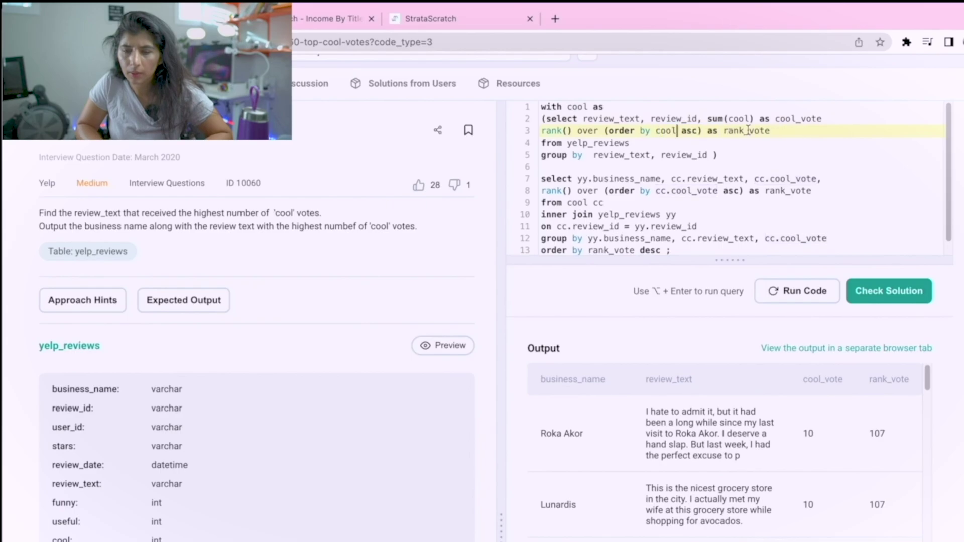
left_click_drag(770, 131, 744, 130)
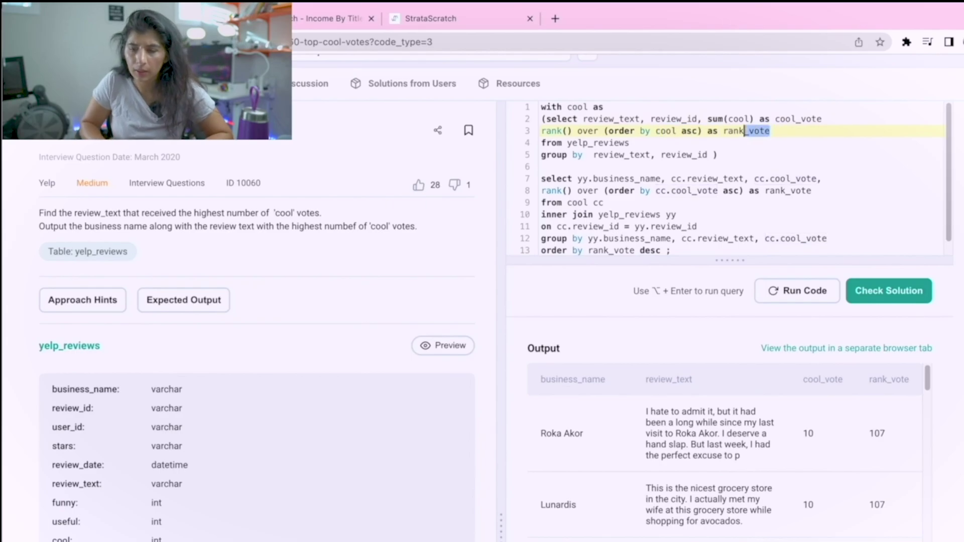
key("BackSpace")
- Remove the rank from the outer query, put the cool sum on its own line, and rerun
left_click_drag(820, 191, 816, 178)
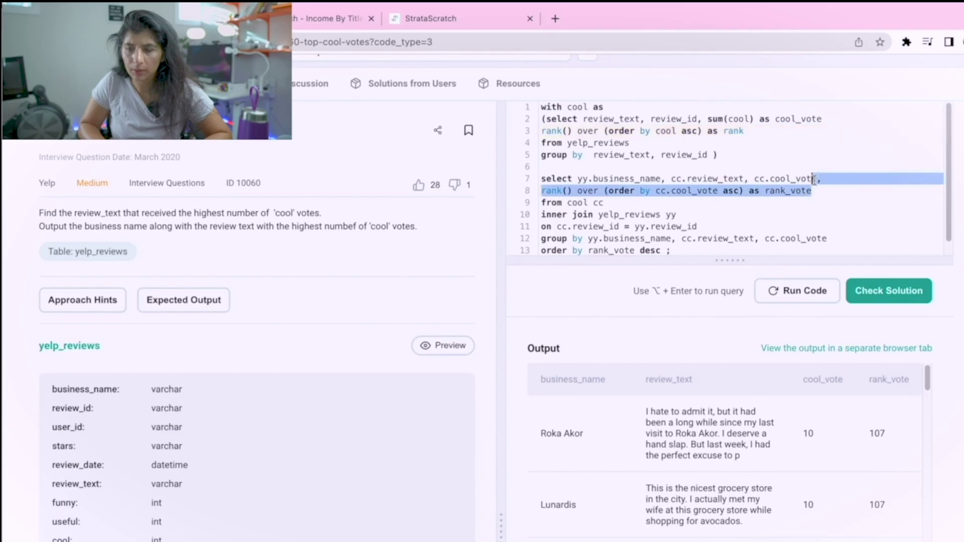
key("BackSpace")
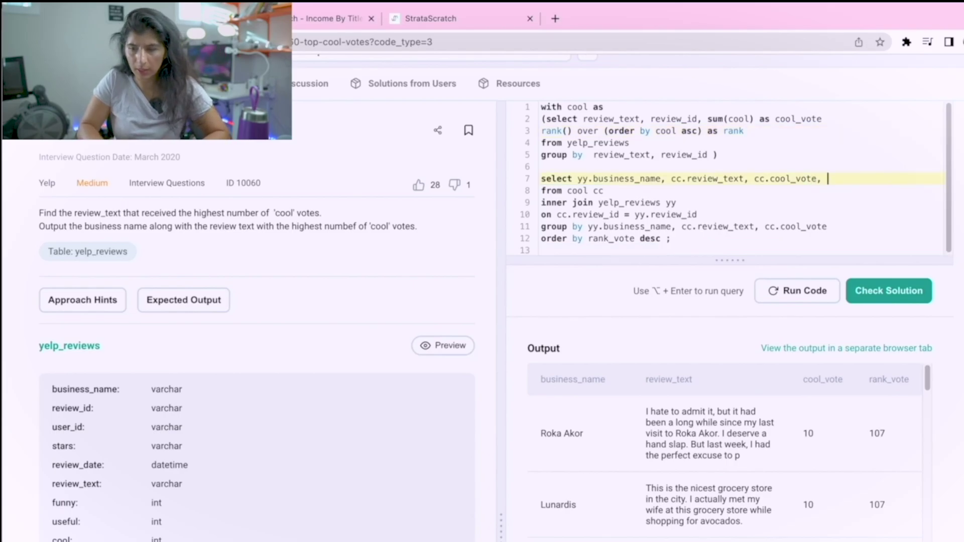
type("rank")
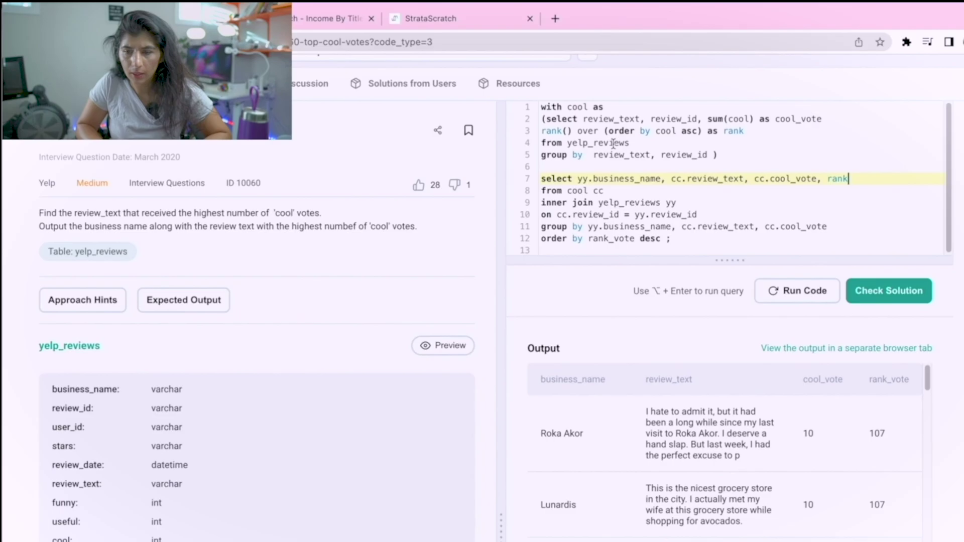
left_click(702, 118)
key("Return")
left_click(797, 290)
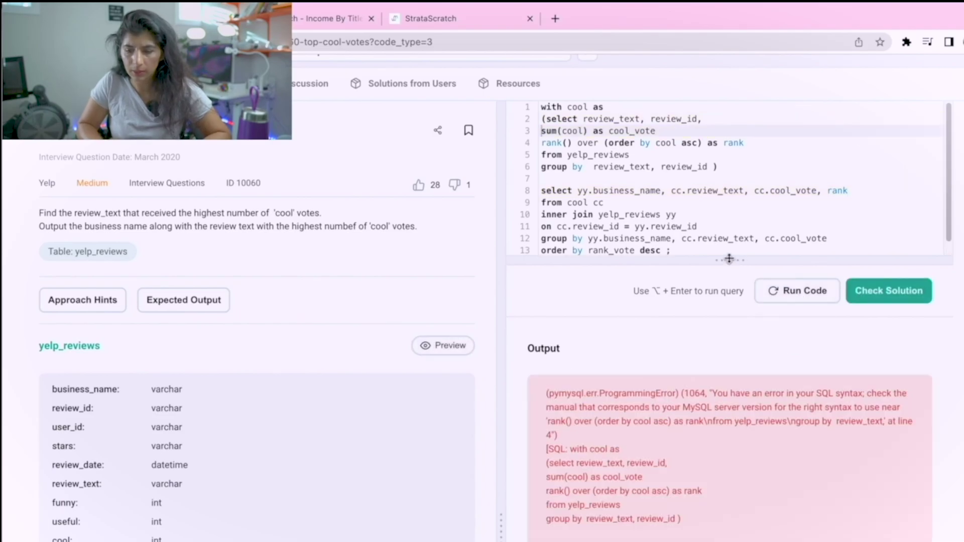
- Delete the outer group by and 'order by rank_vote' lines, and rerun
left_click_drag(728, 260, 728, 319)
left_click(656, 251)
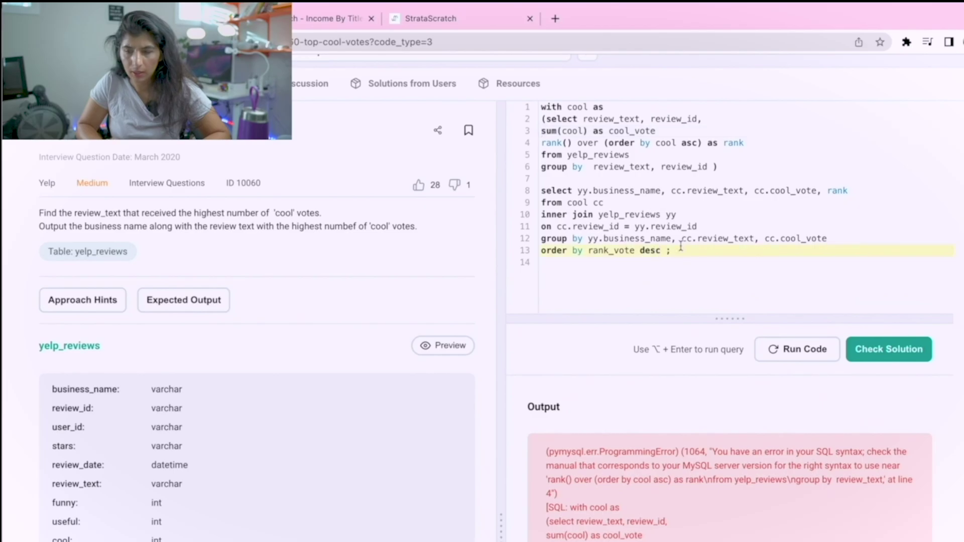
left_click_drag(829, 238, 542, 238)
key("BackSpace")
key("BackSpace")
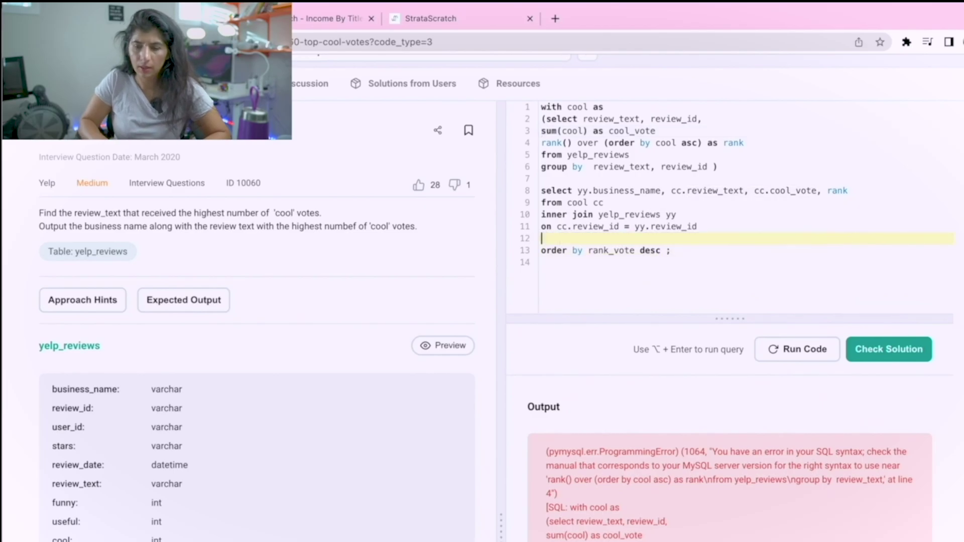
left_click_drag(670, 238, 540, 238)
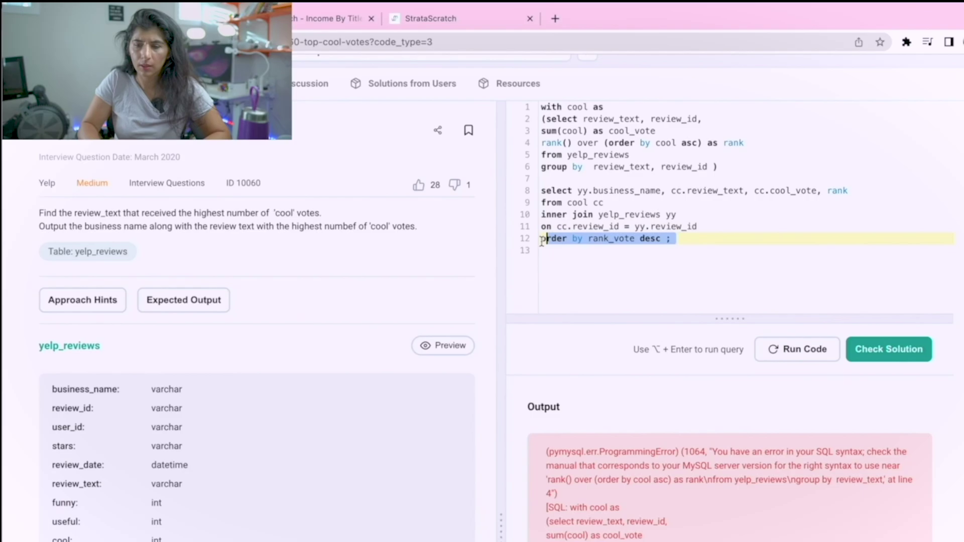
key("BackSpace")
type(";")
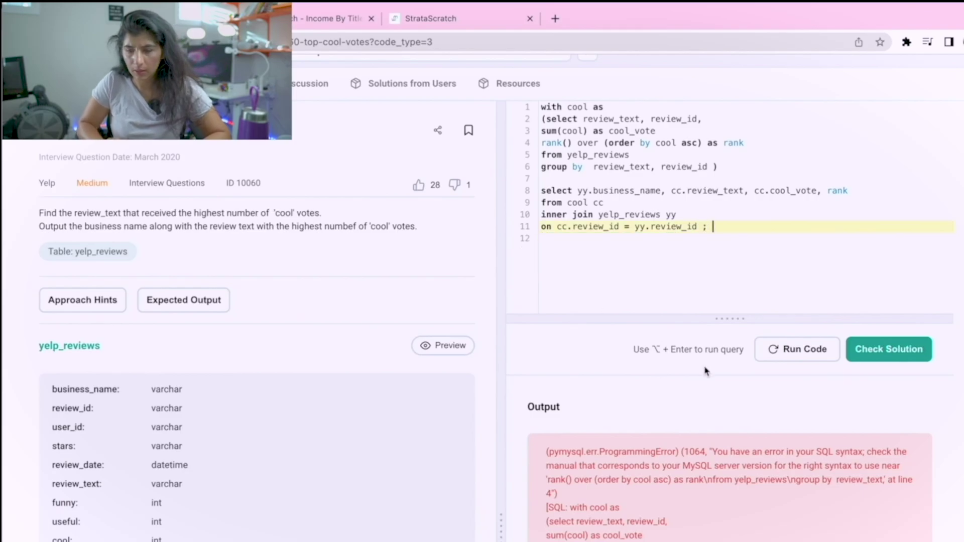
left_click(796, 349)
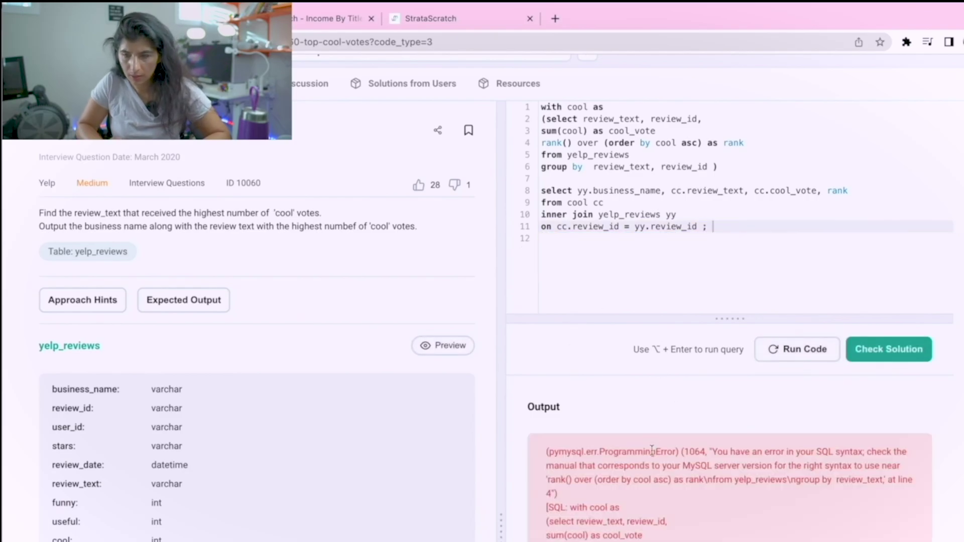
scroll(649, 302, "down", 1)
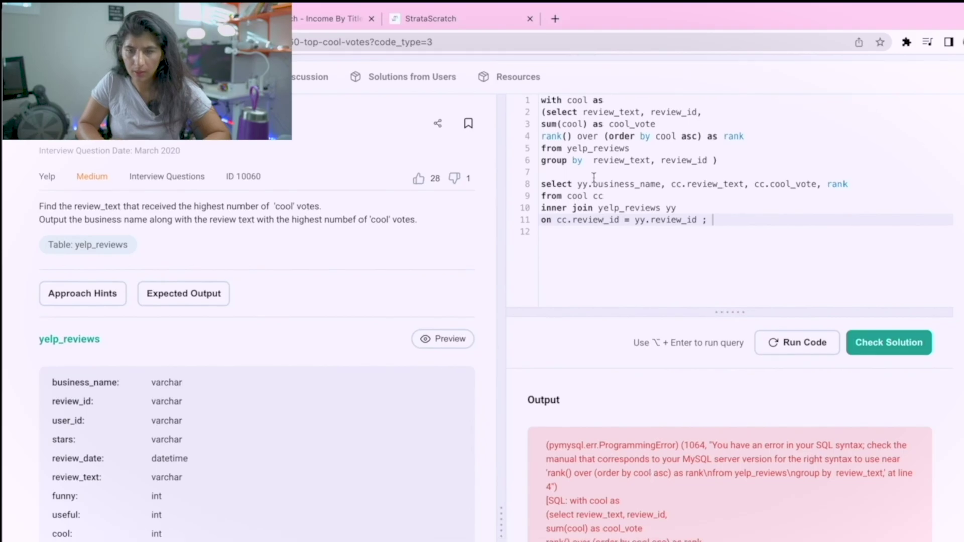
- Add a comma after cool_vote in the CTE and rerun with rank qualified as cc.rank
left_click(657, 125)
type(",")
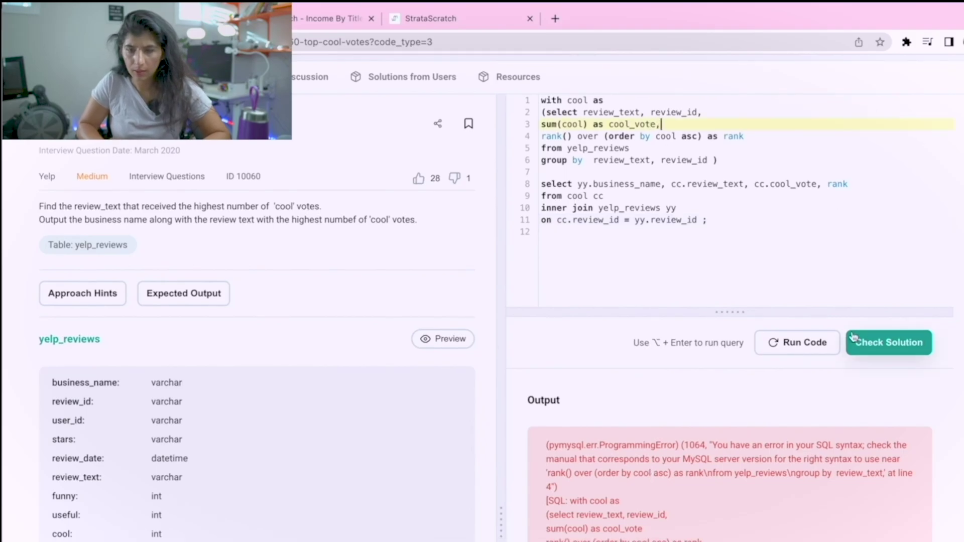
left_click(797, 342)
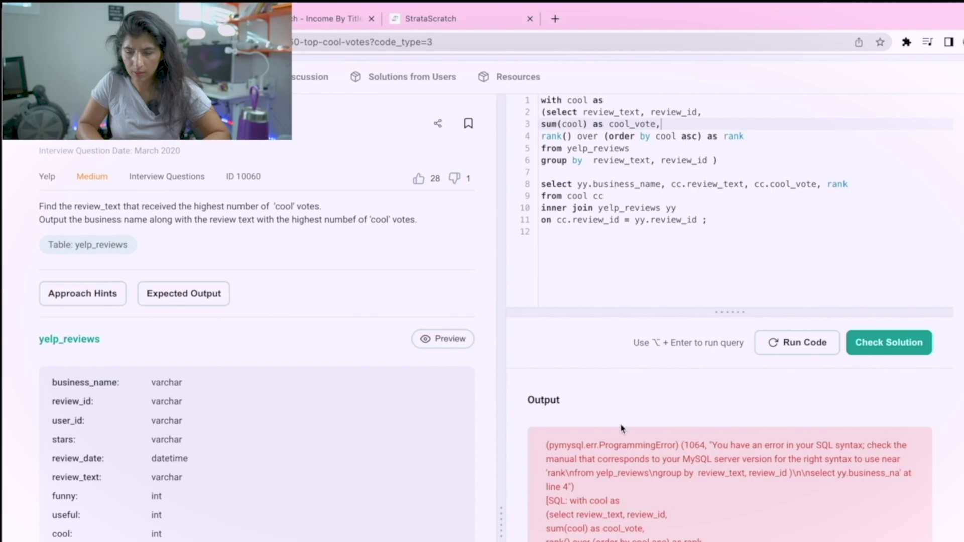
scroll(621, 428, "down", 3)
scroll(622, 429, "up", 4)
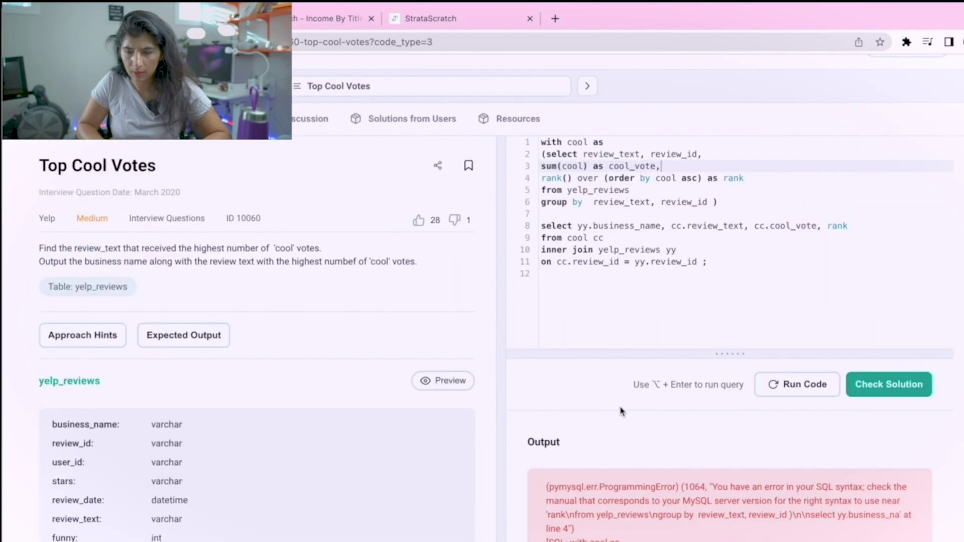
left_click(721, 193)
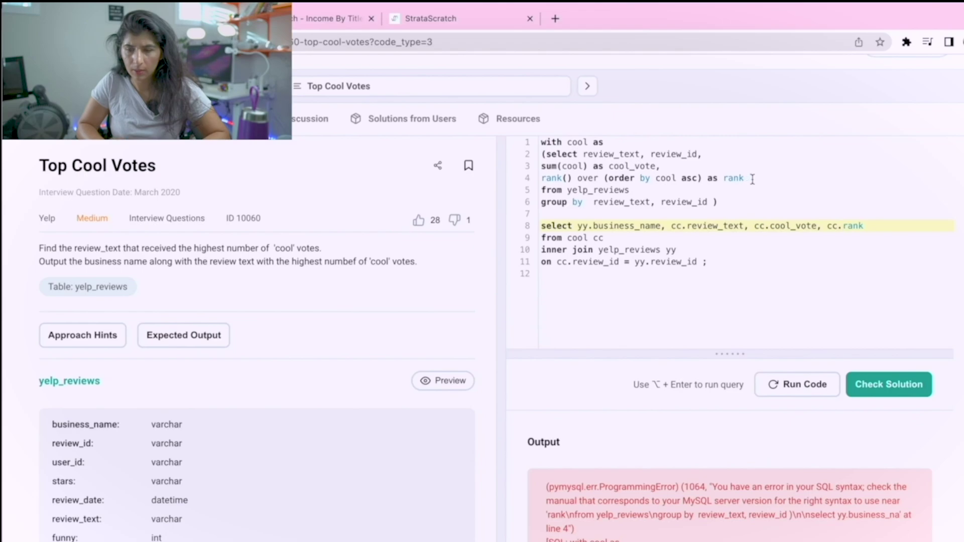
left_click(795, 384)
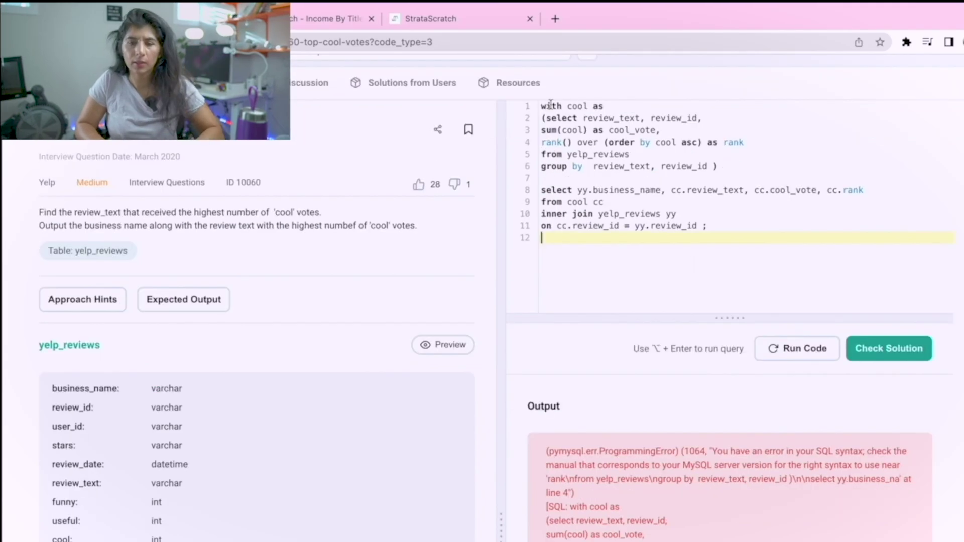
- Search Google for 'rank over' and open the SQLShack overview of SQL RANK functions
key("super+t")
type("rank ")
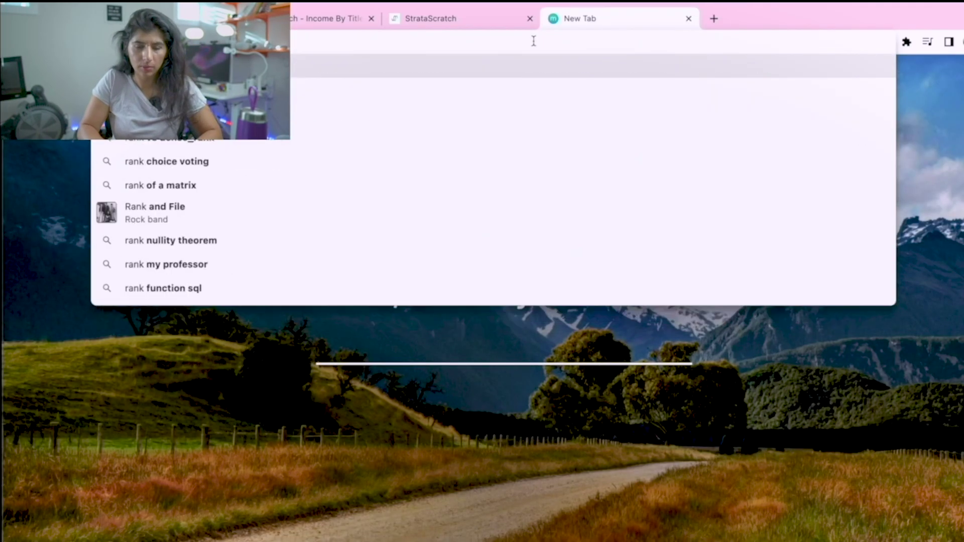
type("over")
key("Return")
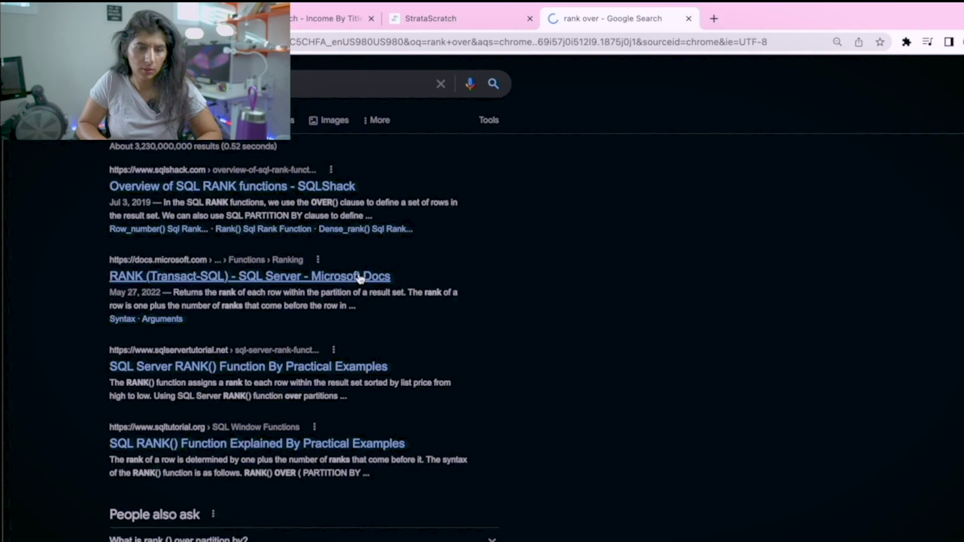
left_click(223, 195)
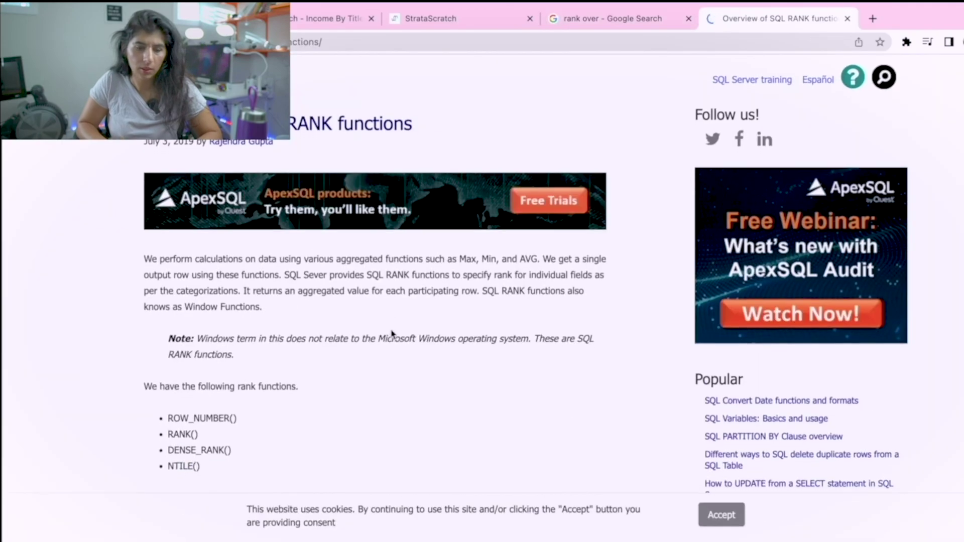
- Back in StrataScratch, replace rank() with row_number() aliased rn, and rerun
key("ctrl+2")
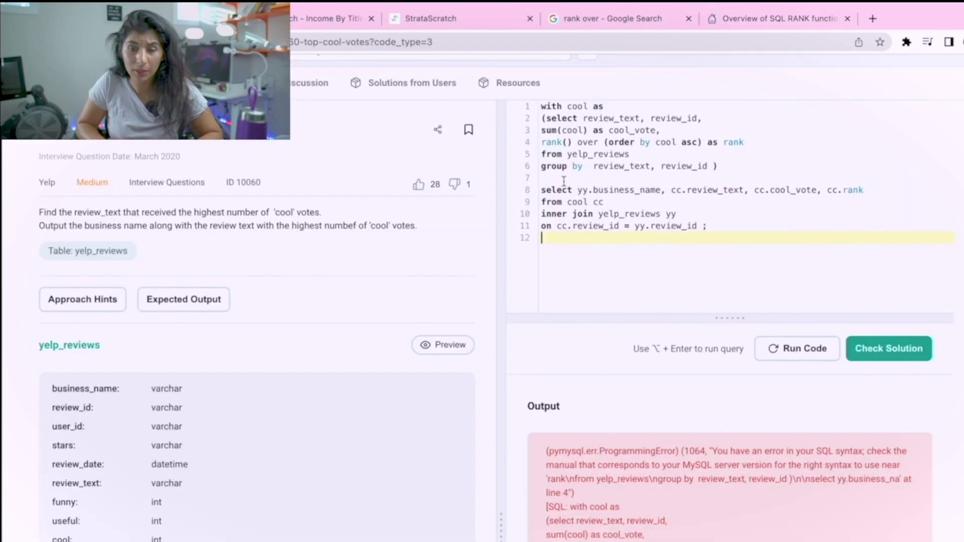
double_click(552, 141)
type("row")
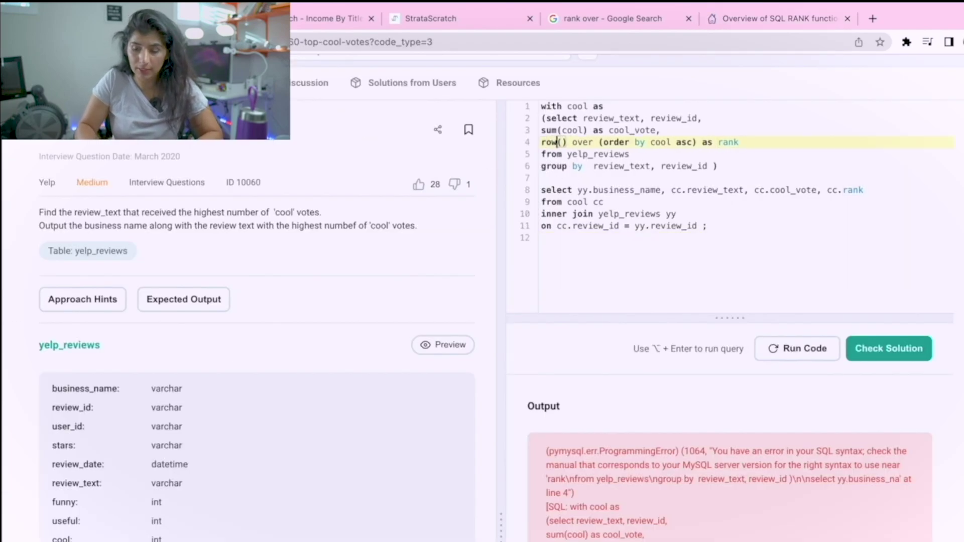
type("_number")
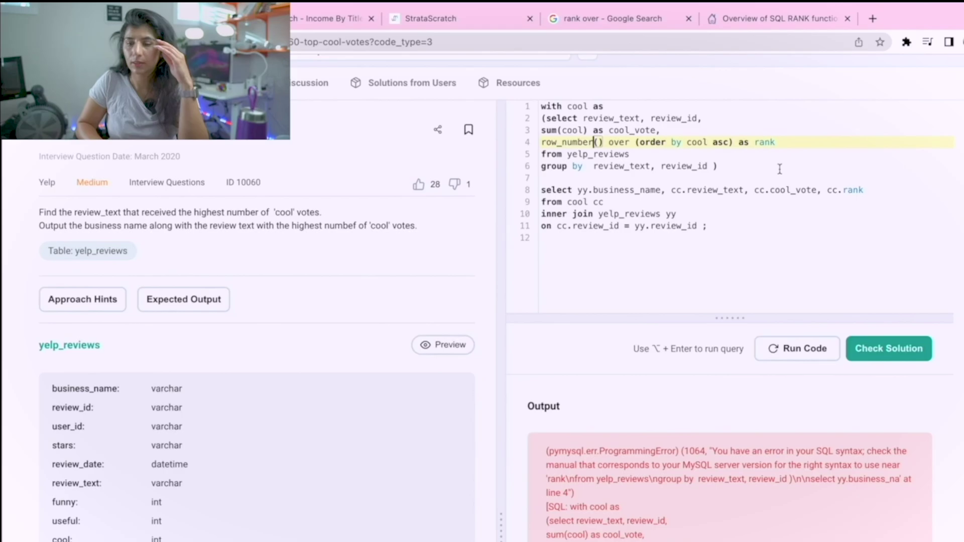
double_click(765, 142)
type("rn")
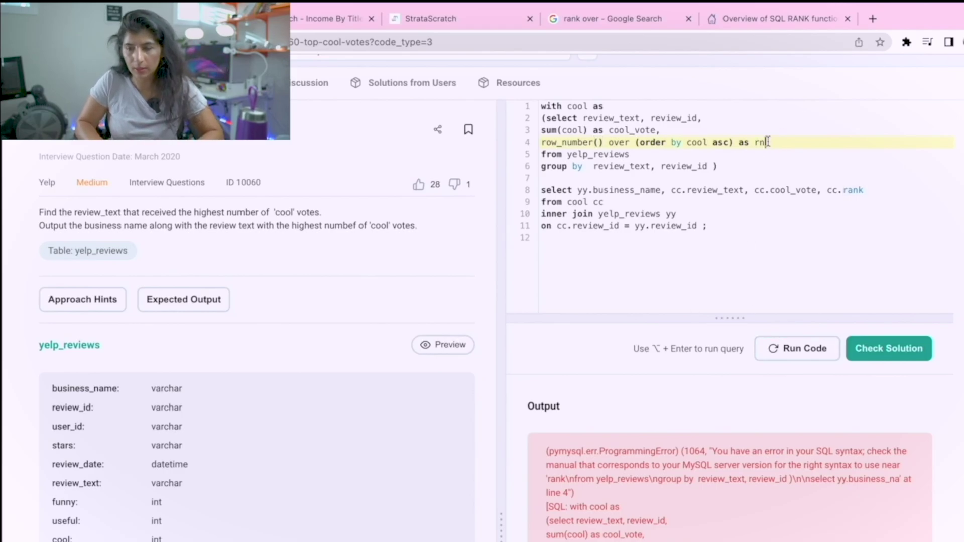
double_click(852, 190)
type("rn")
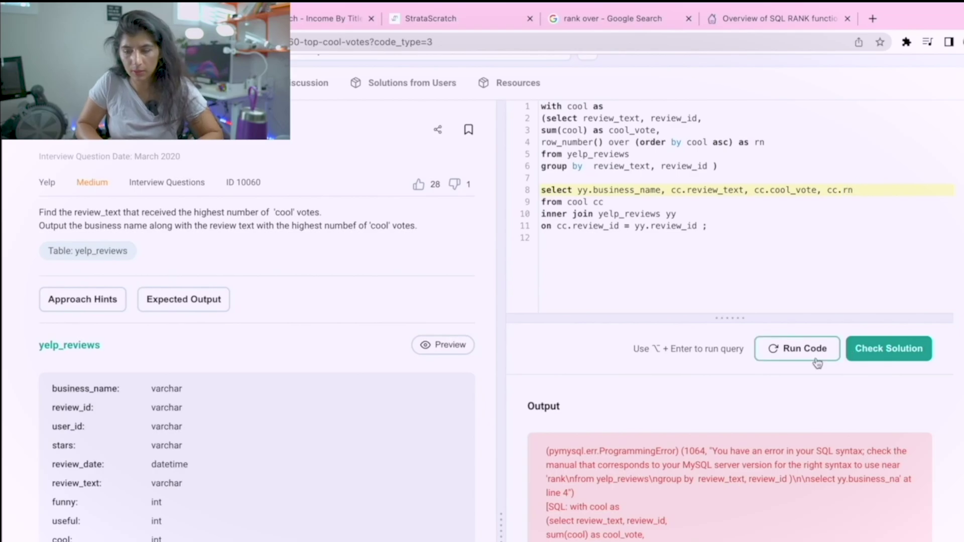
left_click(796, 349)
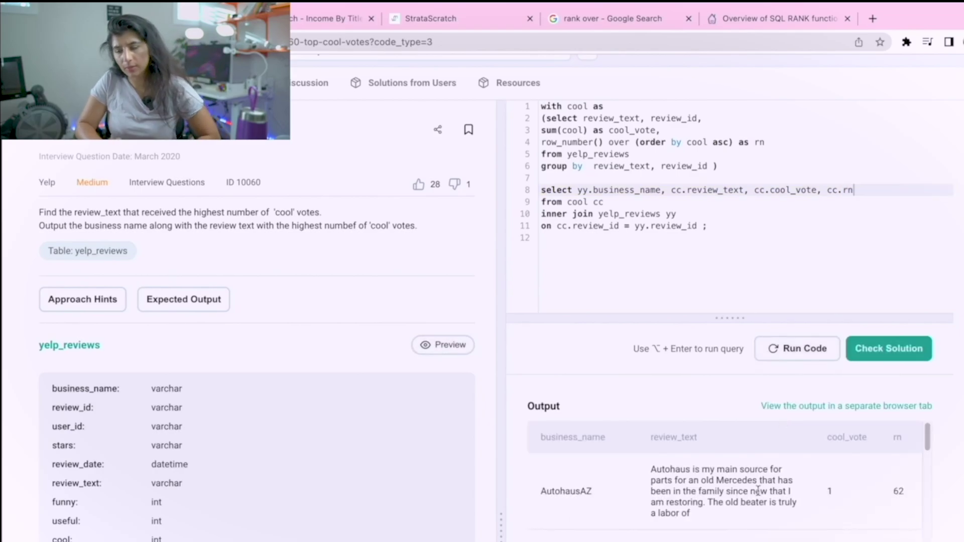
scroll(758, 490, "down", 1)
scroll(758, 483, "up", 1)
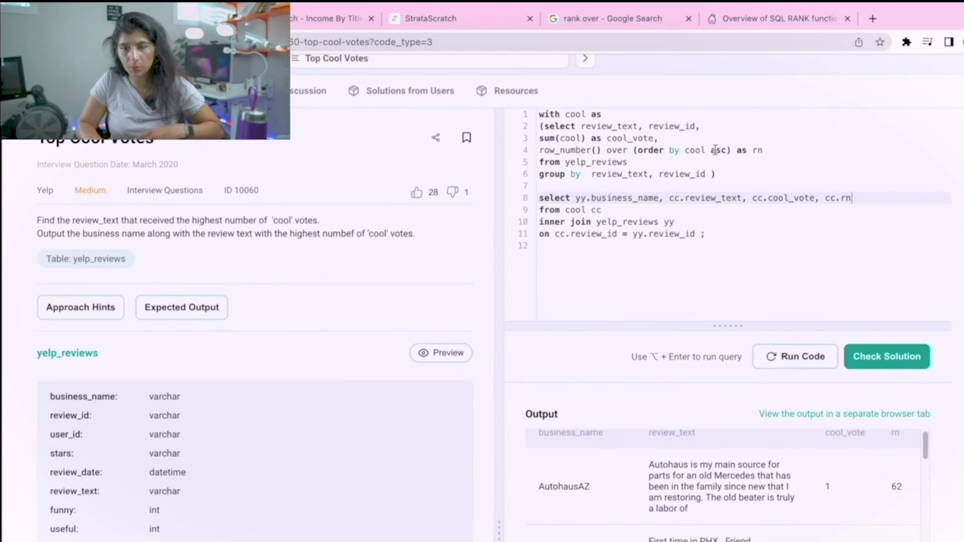
- Order the row numbering by cool descending, rerun, and add 'order by cc.rn asc' after the join
double_click(715, 150)
type("de")
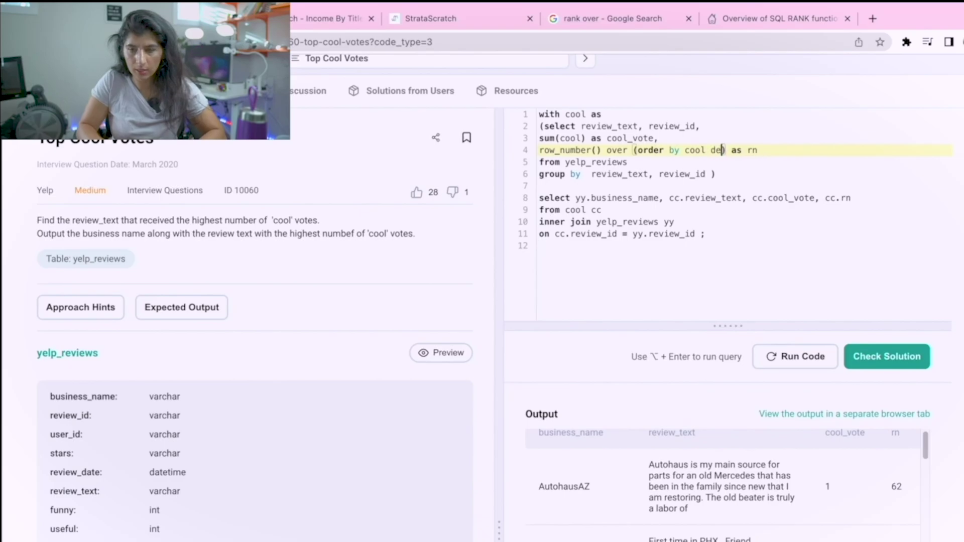
type("sc")
left_click(795, 356)
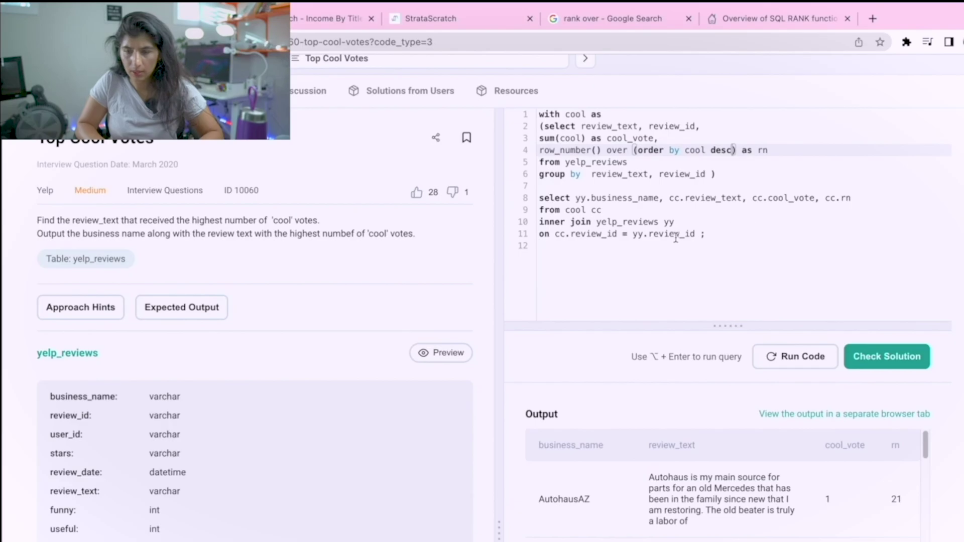
left_click(845, 198)
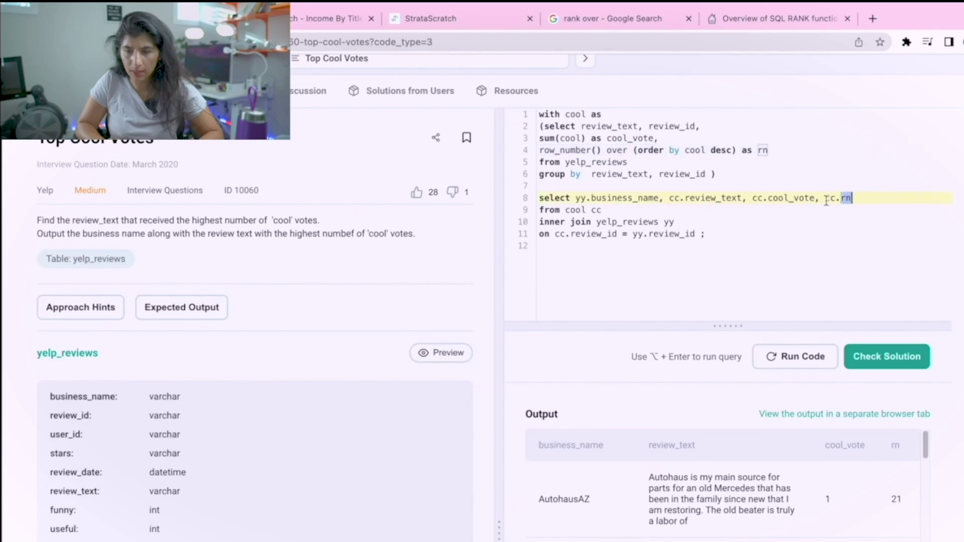
left_click(707, 233)
key("BackSpace")
key("BackSpace")
key("Return")
type("order by cc")
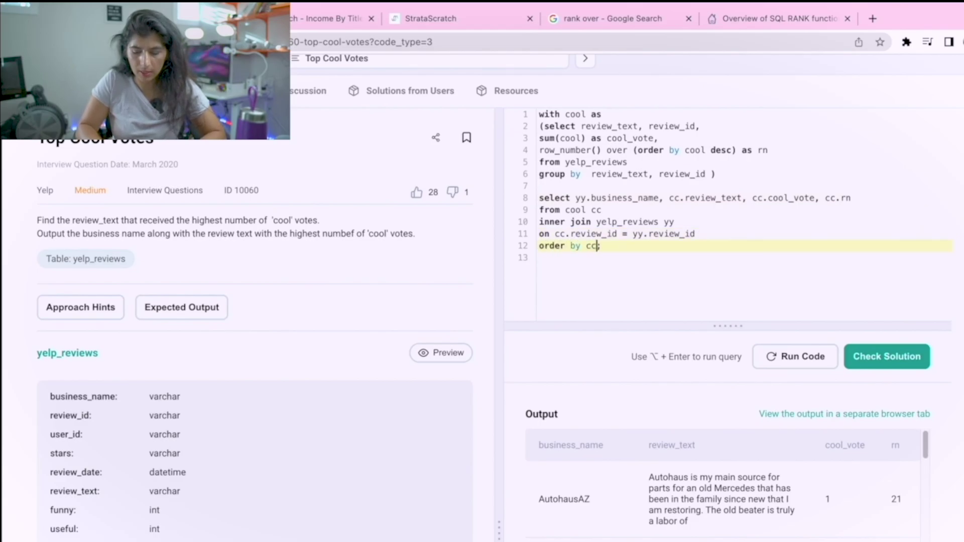
type(".rn ")
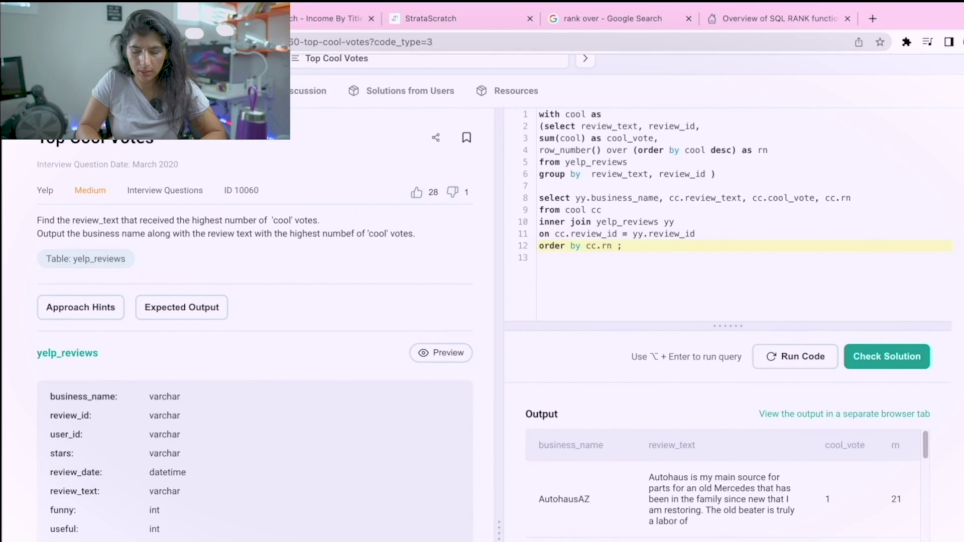
type("asc")
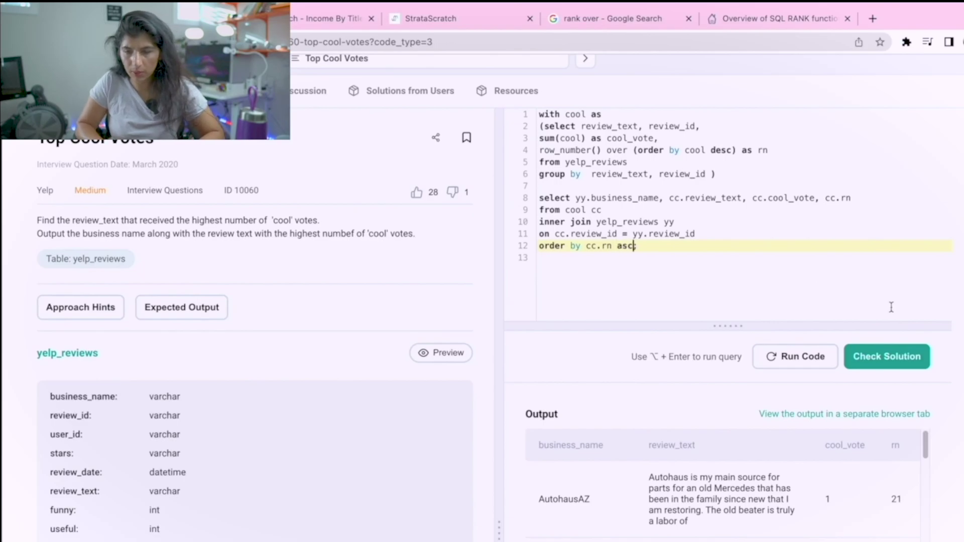
- Run the rn-sorted query, then swap row_number for rank so tied 10-vote reviews share rn 1
left_click(783, 359)
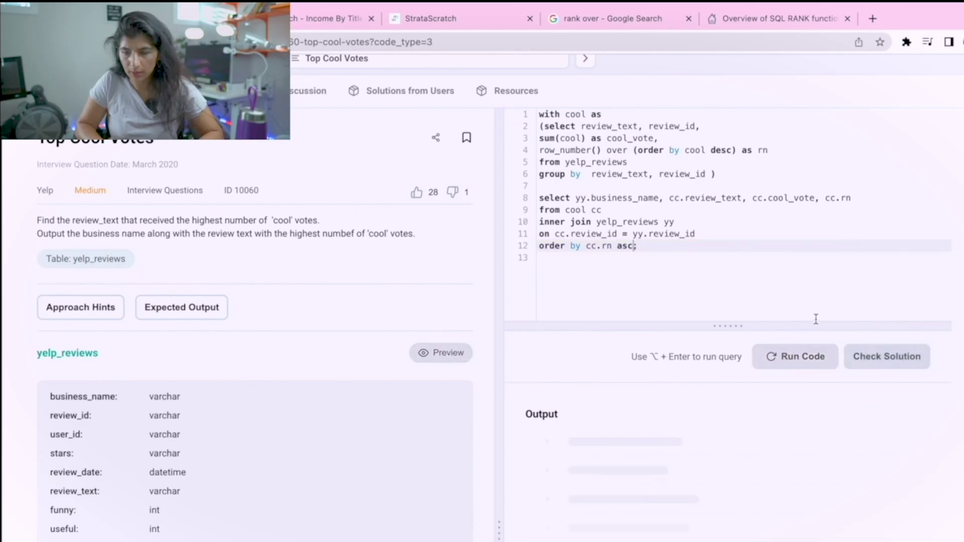
scroll(894, 494, "down", 2)
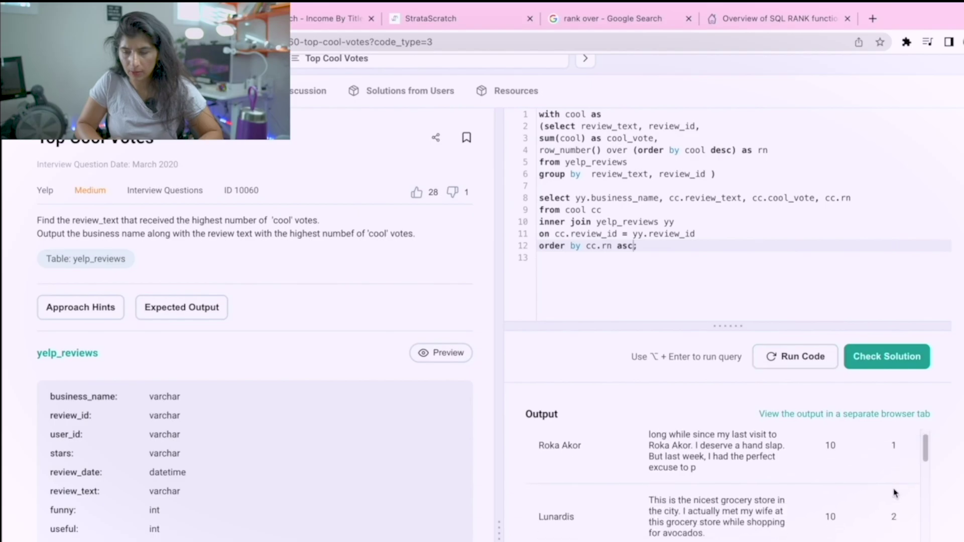
left_click_drag(718, 324, 720, 279)
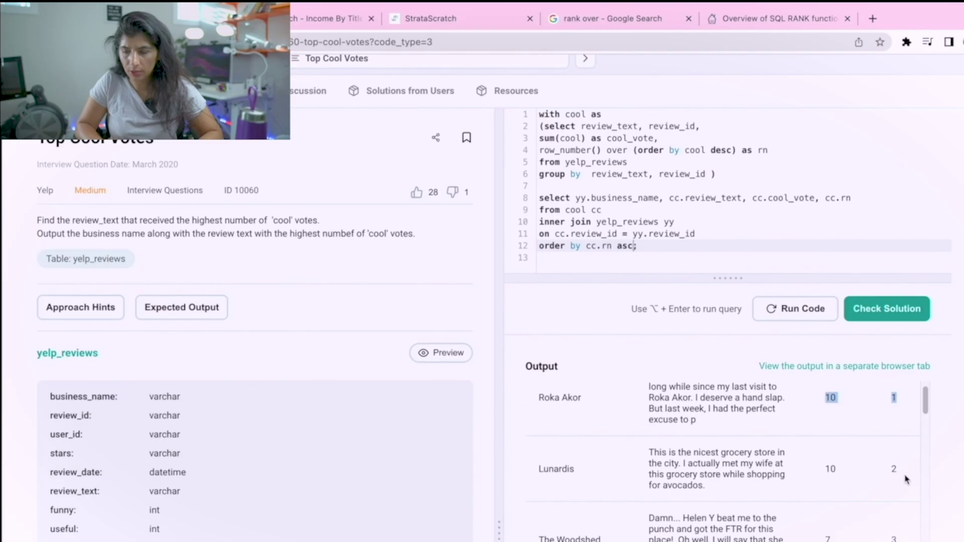
left_click_drag(896, 470, 826, 469)
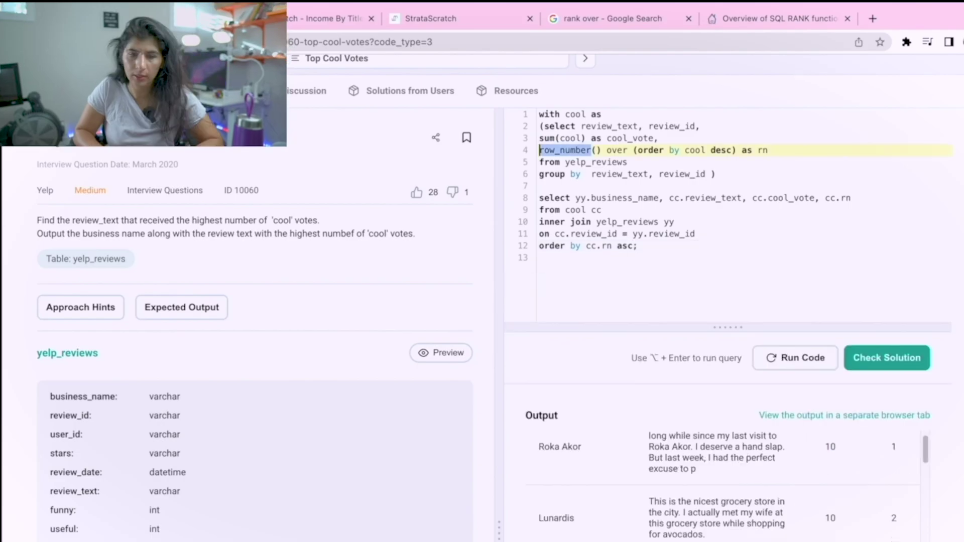
double_click(565, 149)
type("rank")
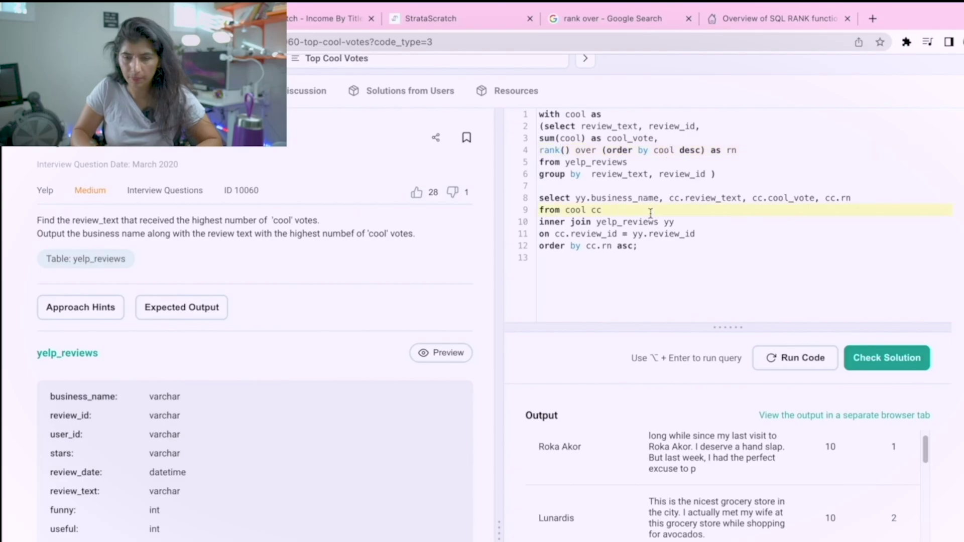
left_click(794, 358)
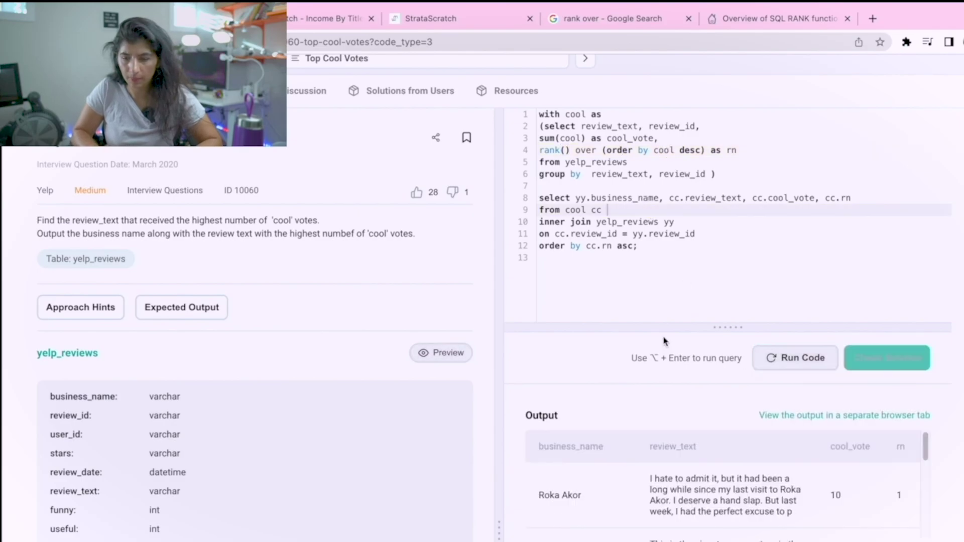
left_click_drag(707, 329, 708, 219)
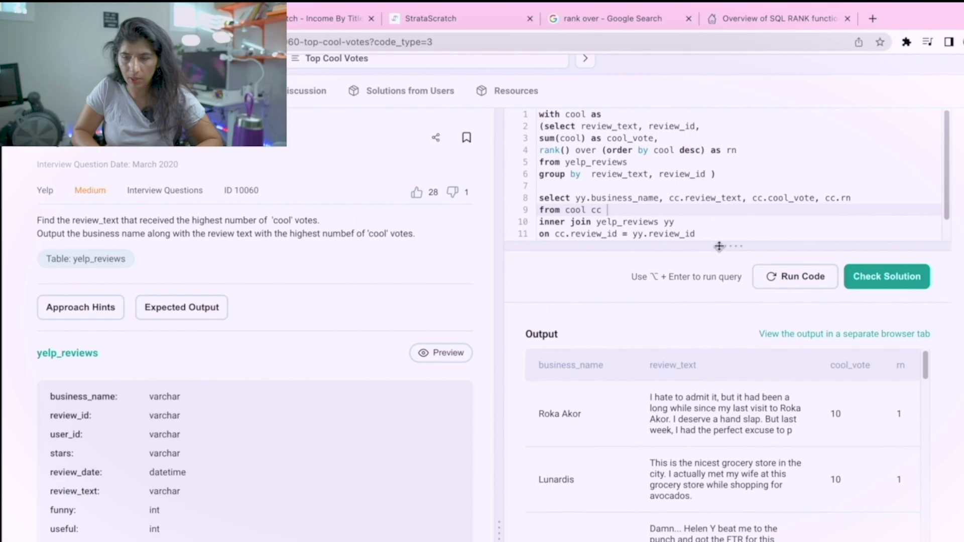
left_click_drag(718, 246, 719, 349)
- Add a 'where rn = 1' filter before the order by and rerun
left_click(701, 234)
key("Return")
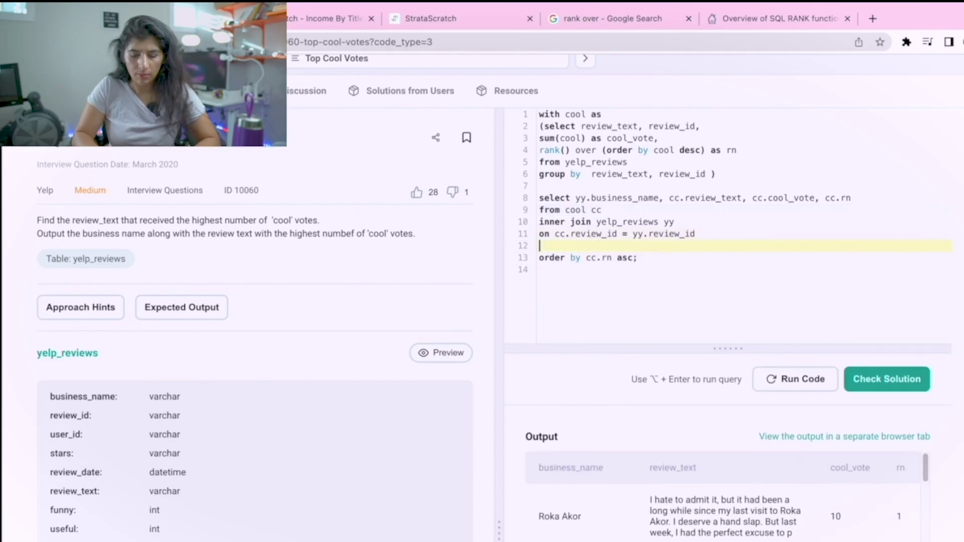
type("wherern ")
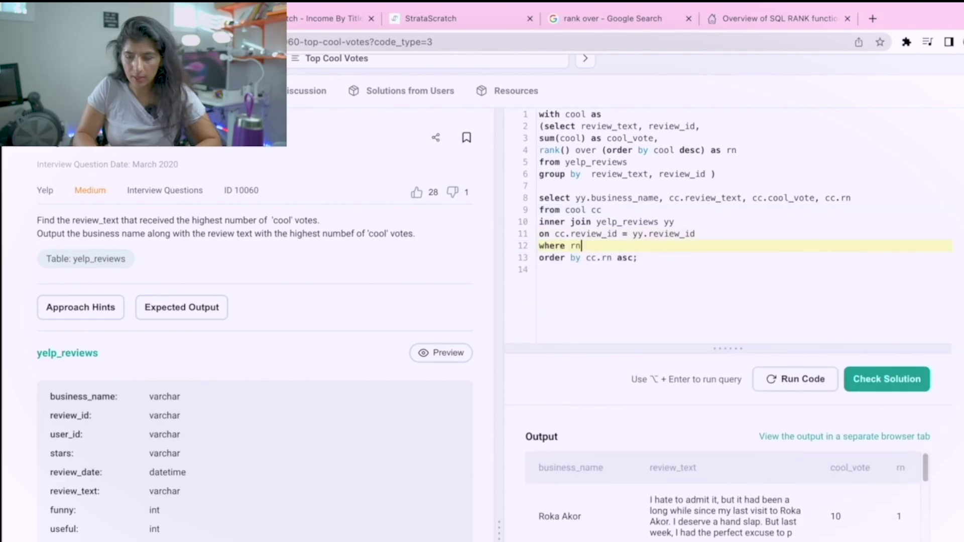
type("= 1")
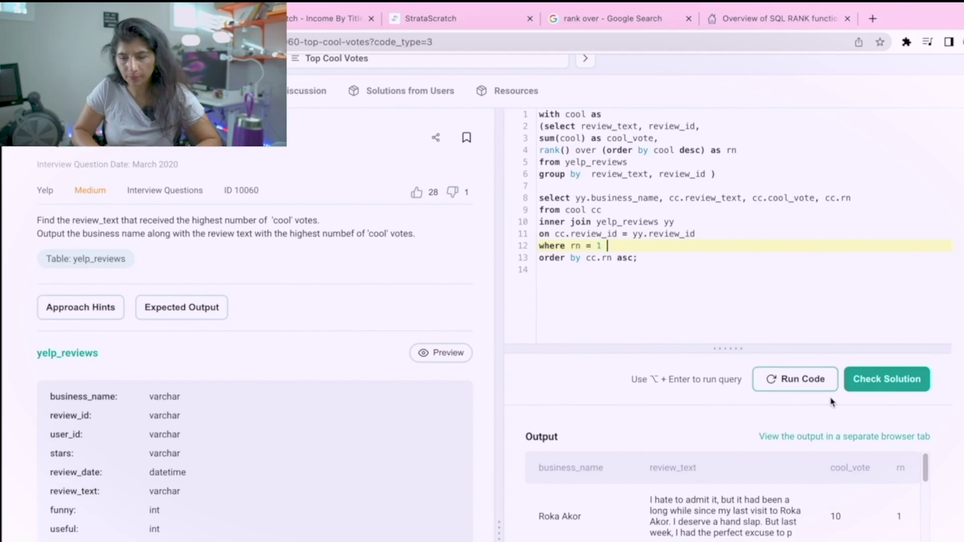
left_click(794, 381)
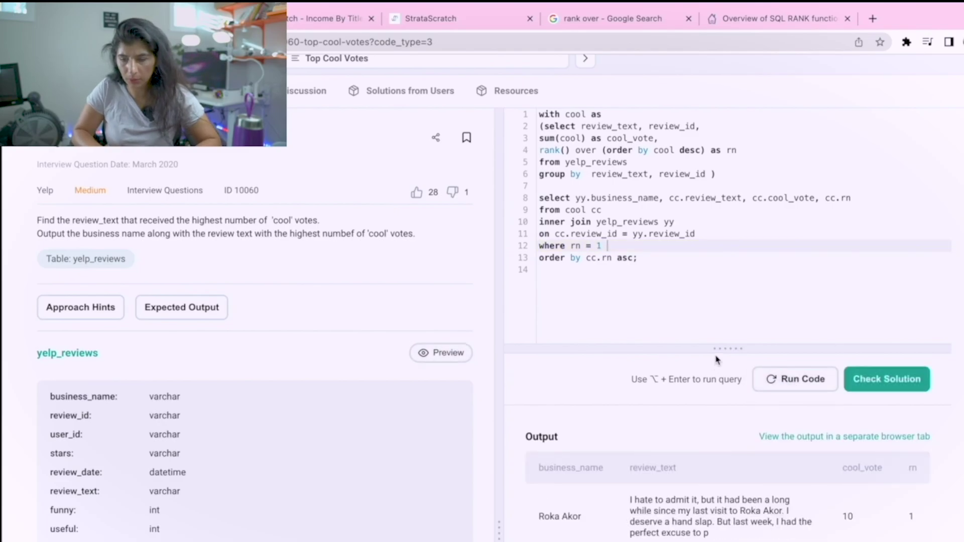
left_click_drag(716, 349, 715, 245)
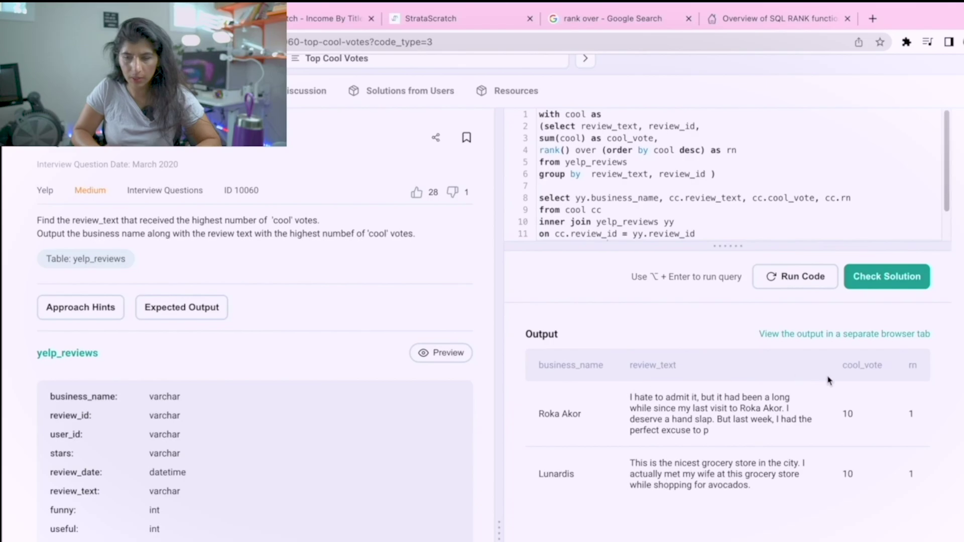
- Drop cc.rn from the select list, rerun, and check the solution
left_click_drag(852, 198, 815, 198)
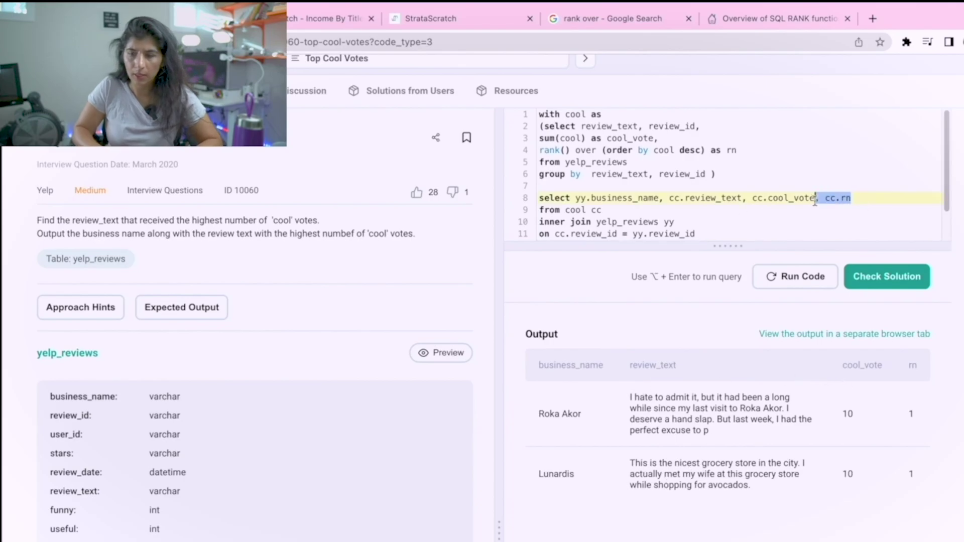
key("BackSpace")
left_click(794, 276)
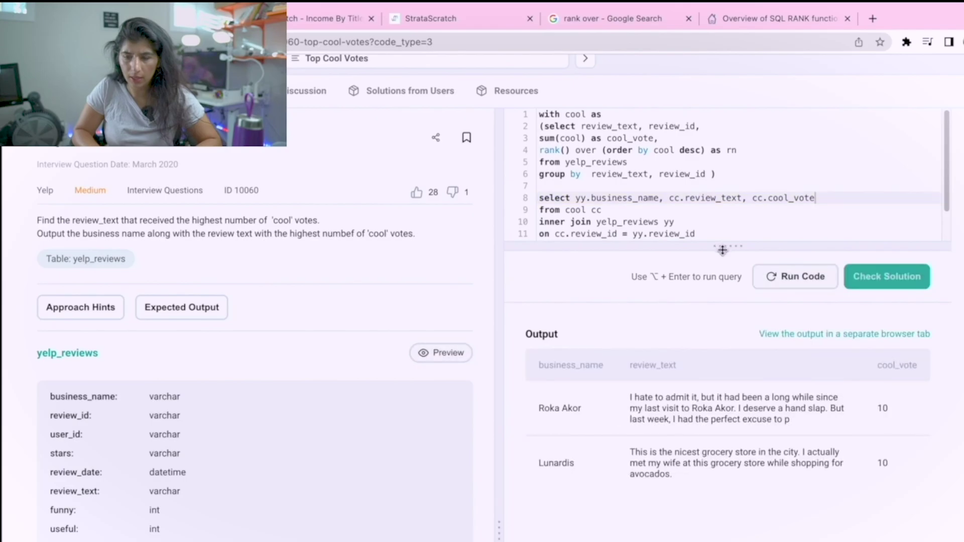
left_click_drag(726, 246, 719, 283)
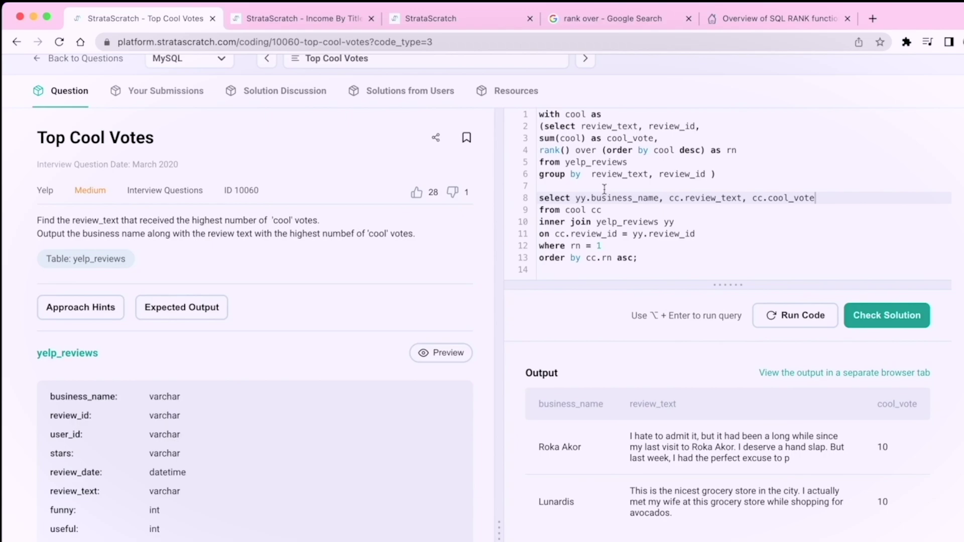
left_click(886, 314)
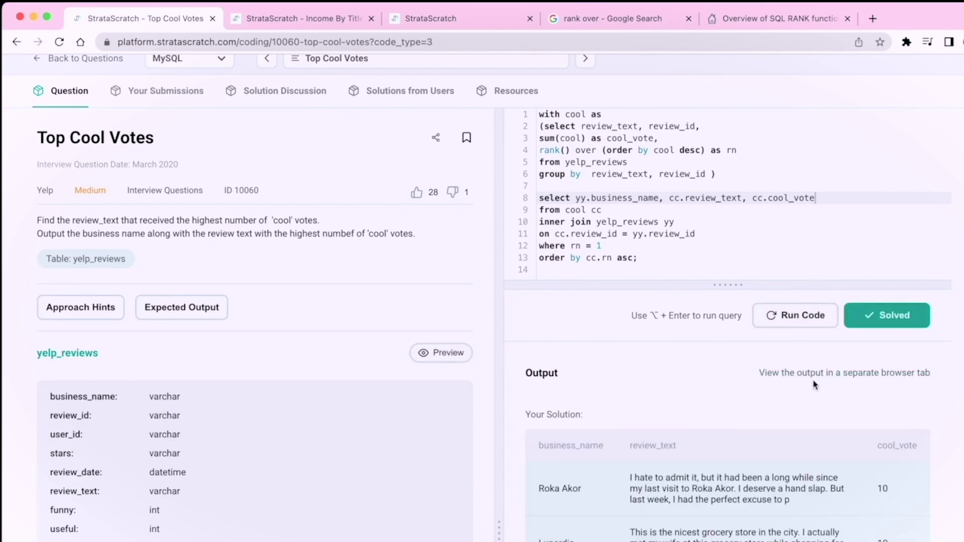